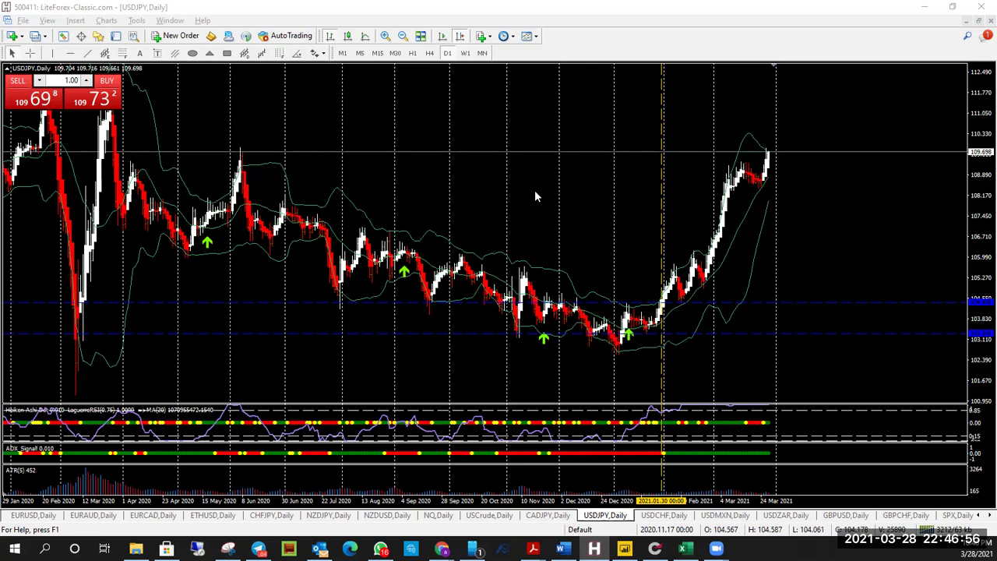
Step: Examine the earlier and recent price history on the USDJPY daily chart
scroll(490, 190, up, 3)
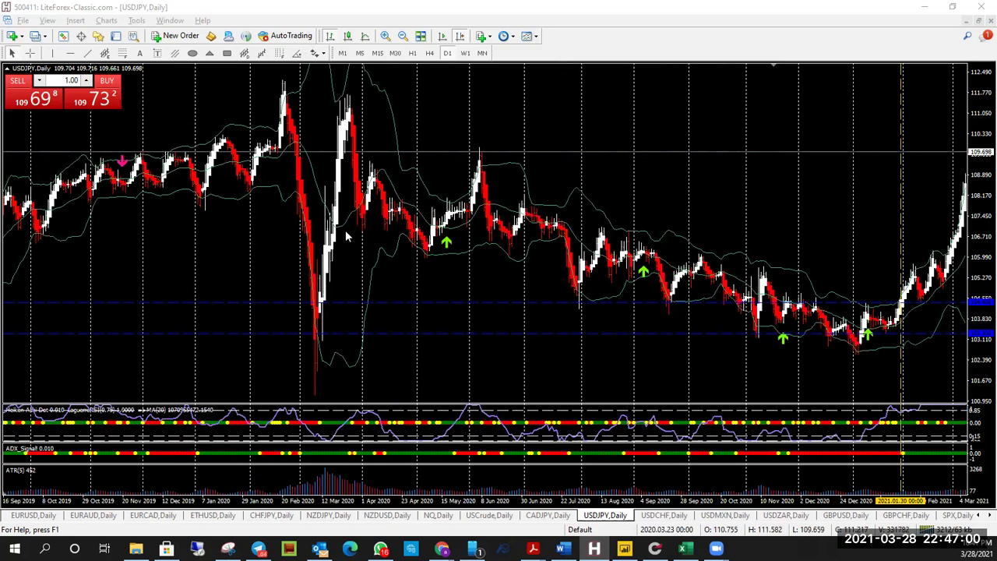
scroll(343, 254, down, 3)
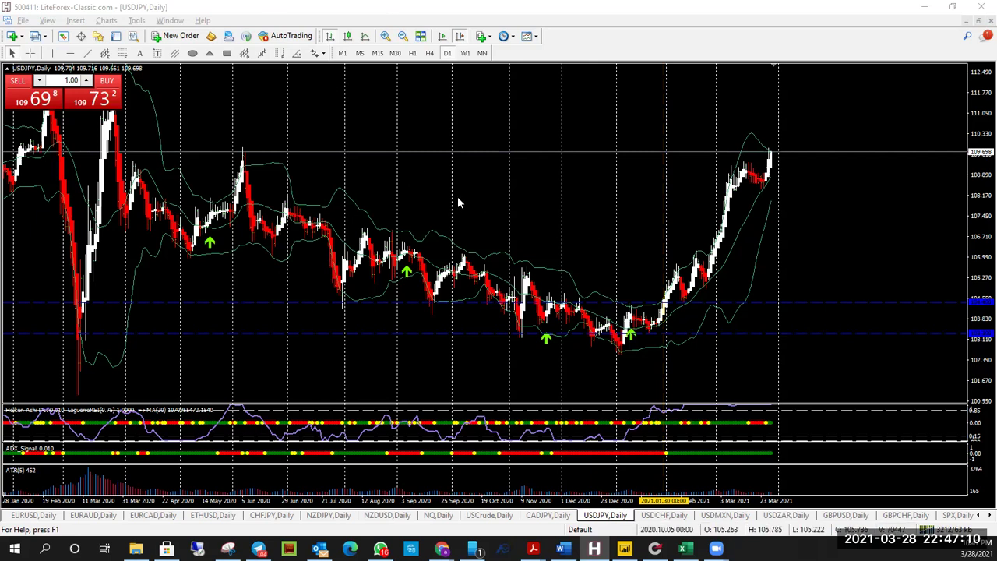
Step: Switch to Power BI Desktop and view the CFTC historical compressed reports listing by year in the Chrome window, minimizing it when done
key(alt+Tab)
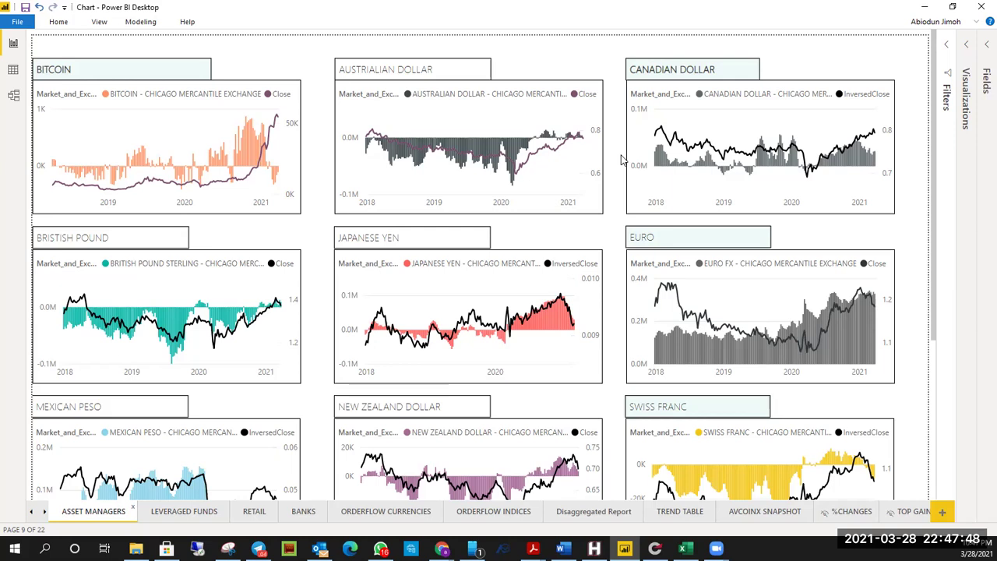
mouse_move(441, 549)
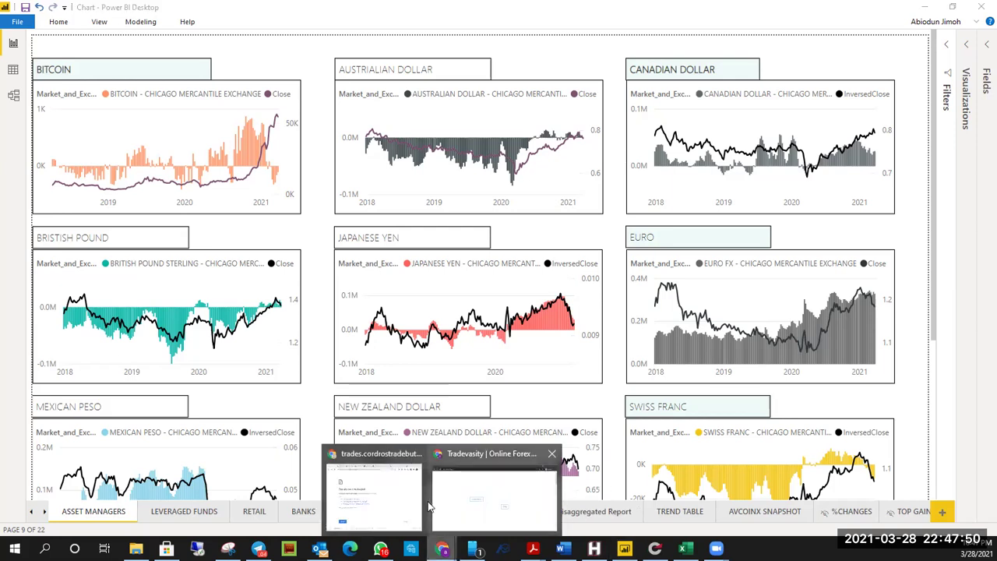
click(374, 499)
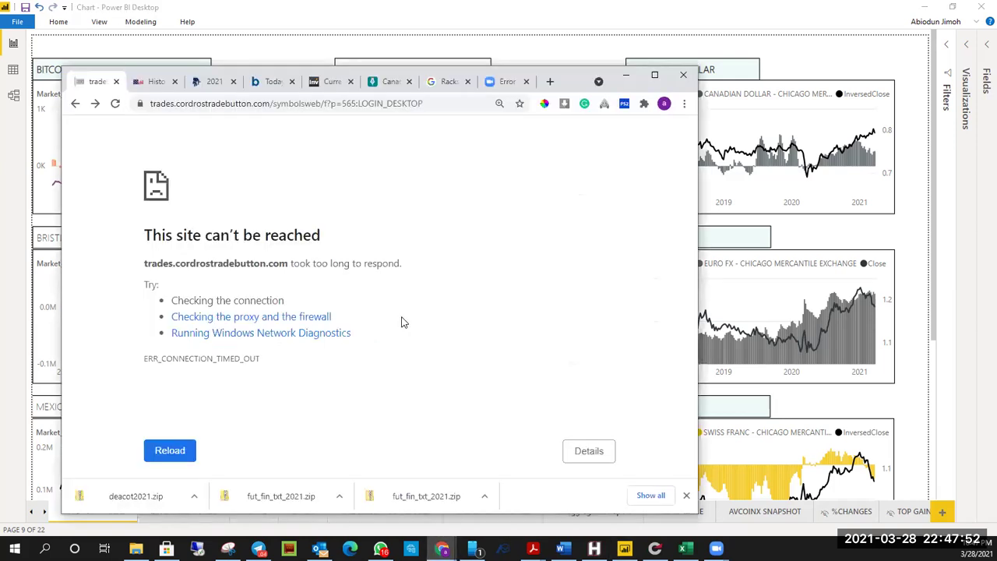
click(156, 81)
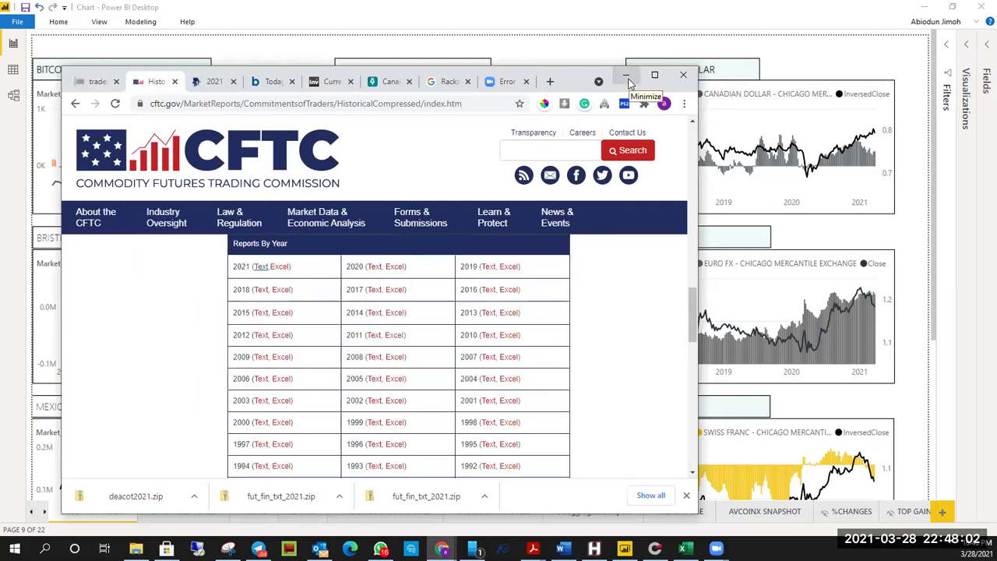
click(628, 79)
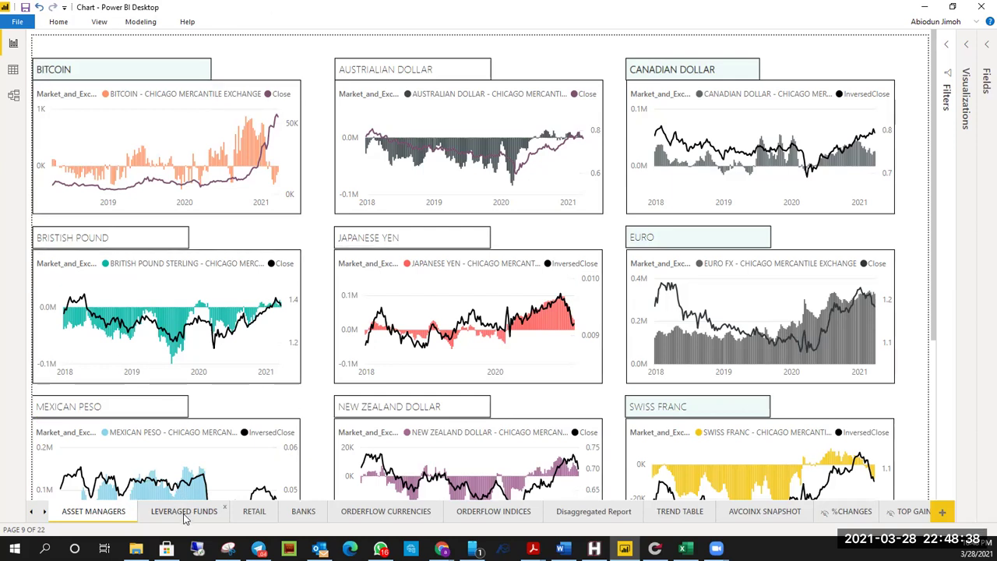
Step: Review the positioning charts on the LEVERAGED FUNDS and RETAIL report pages and return to the ASSET MANAGERS page
click(205, 514)
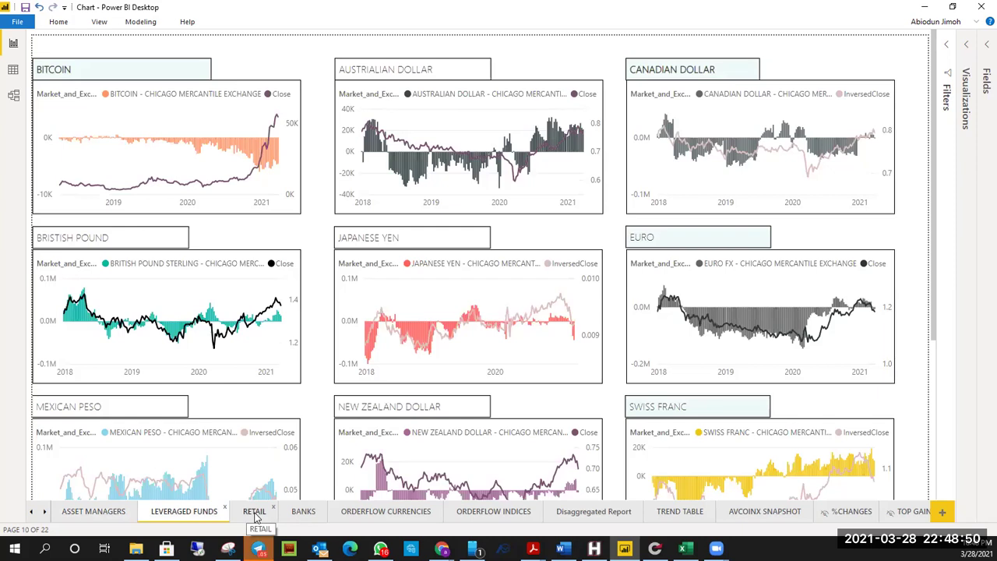
click(256, 519)
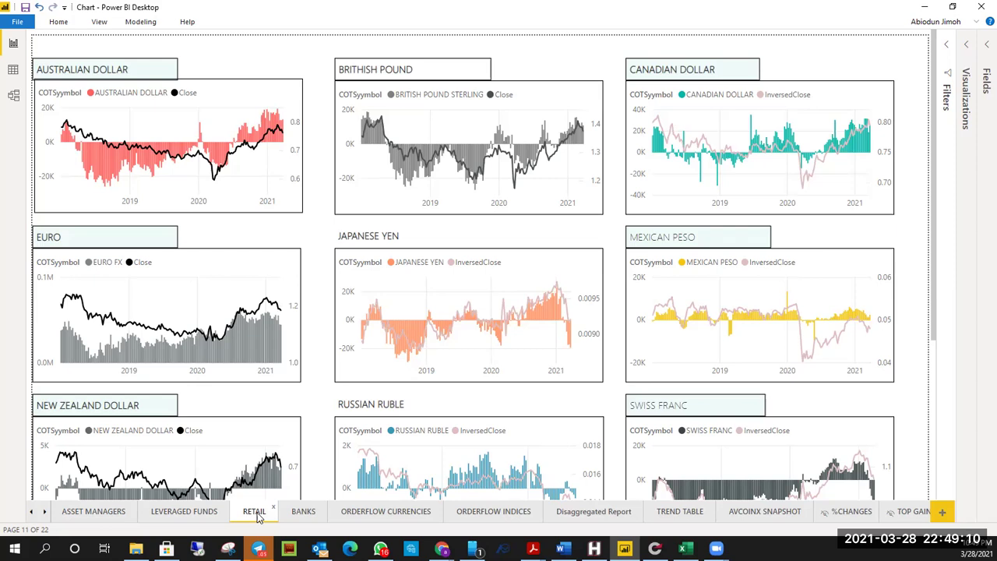
click(84, 512)
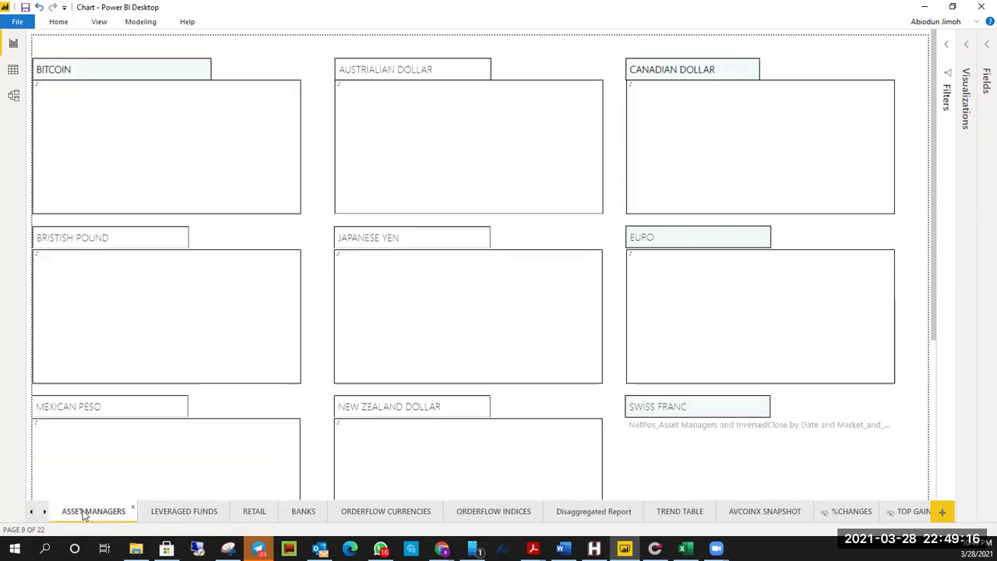
Step: Filter the hedge fund positioning date to Tuesday, March 23, 2021, and display the ORDERFLOW CURRENCIES table
click(492, 512)
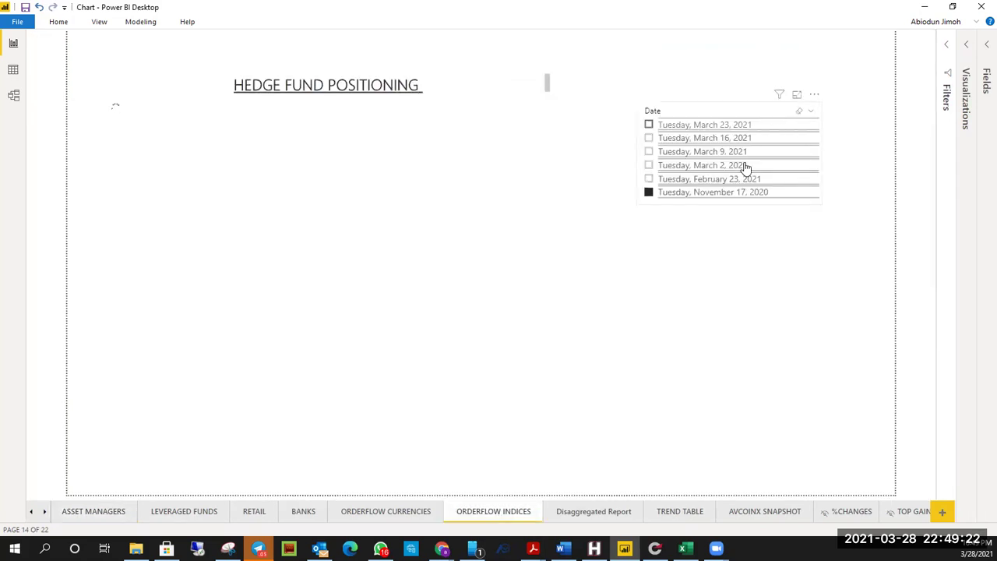
click(748, 161)
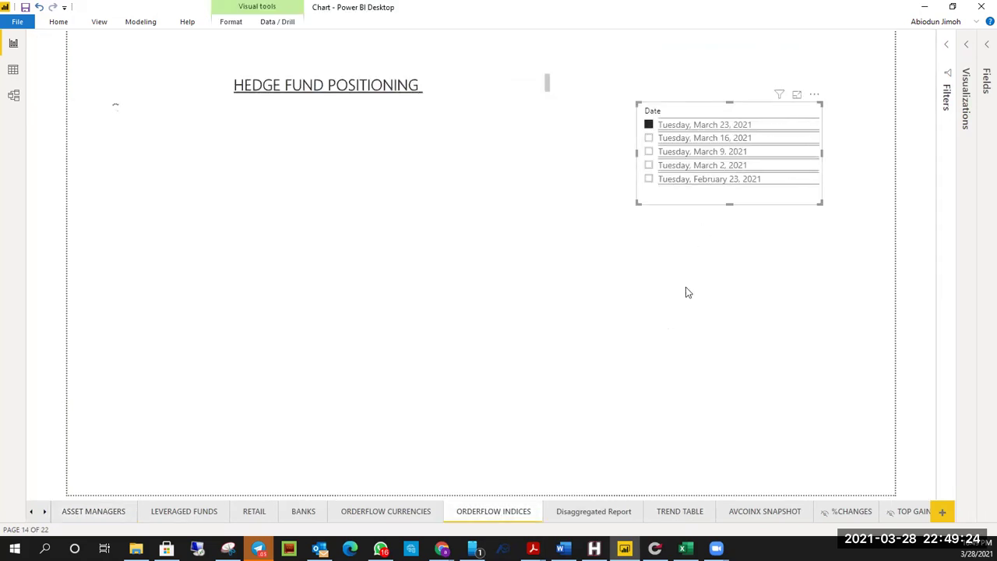
click(397, 514)
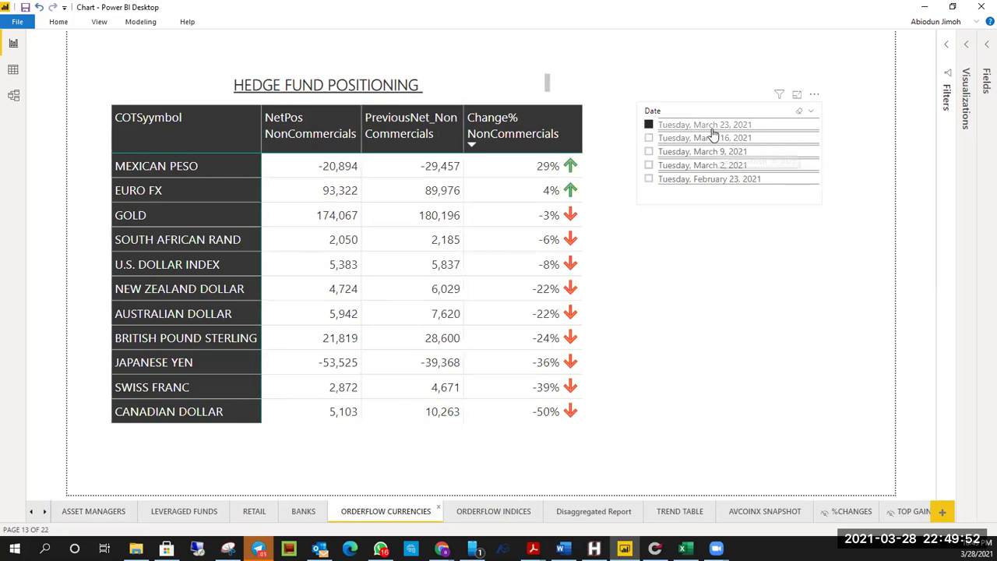
click(649, 125)
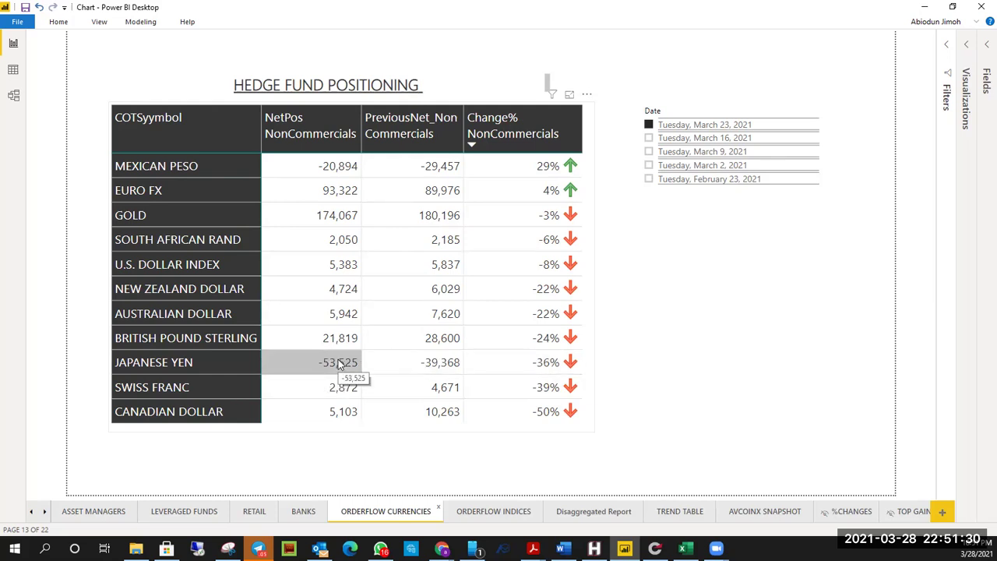
Step: Check the USDJPY daily chart in the LiteForex trading terminal and return to the ASSET MANAGERS page in Power BI
click(594, 547)
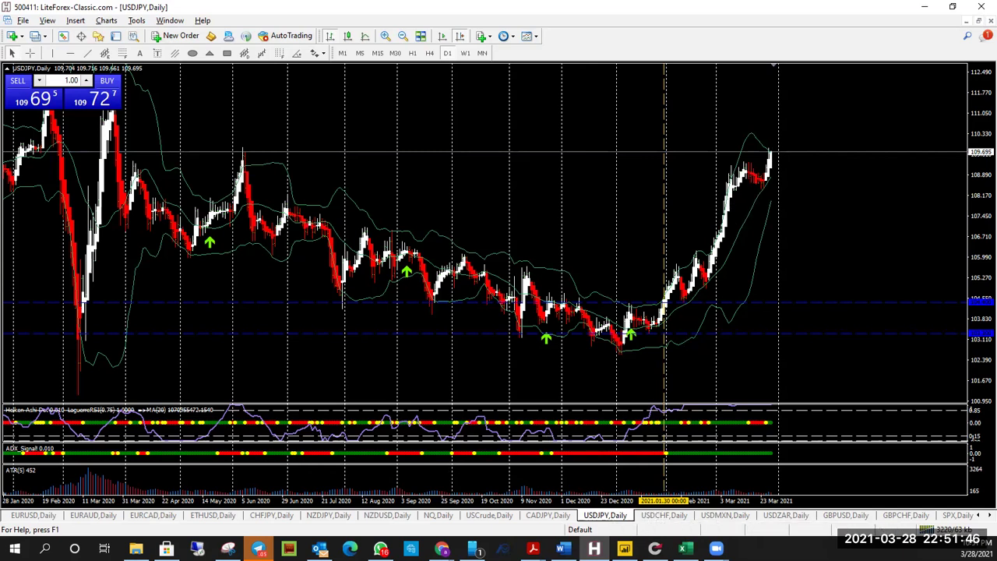
mouse_move(624, 548)
click(636, 501)
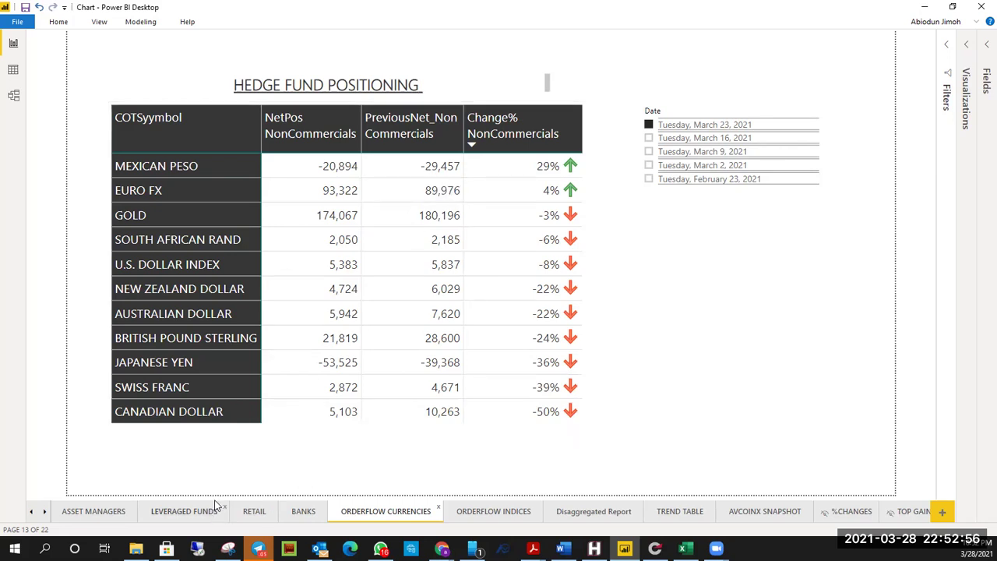
click(97, 517)
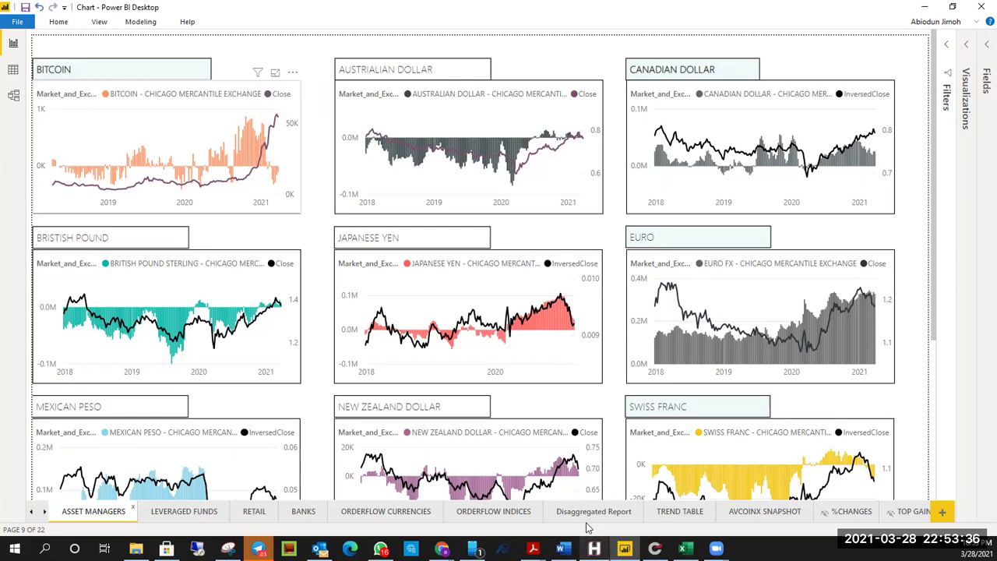
Step: Switch to the LiteForex trading terminal and display the BTCUSD daily chart at a closer zoom
mouse_move(593, 549)
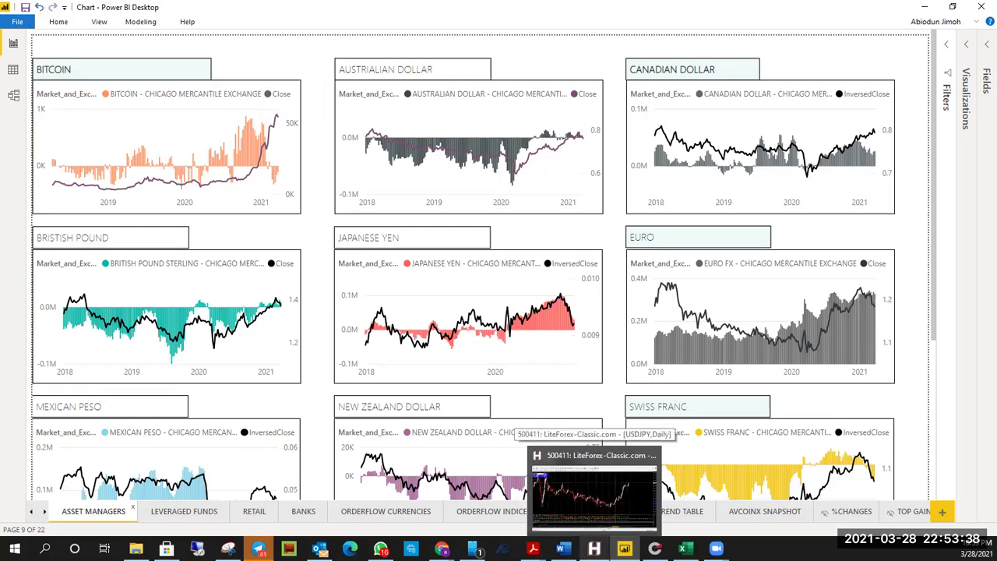
click(594, 487)
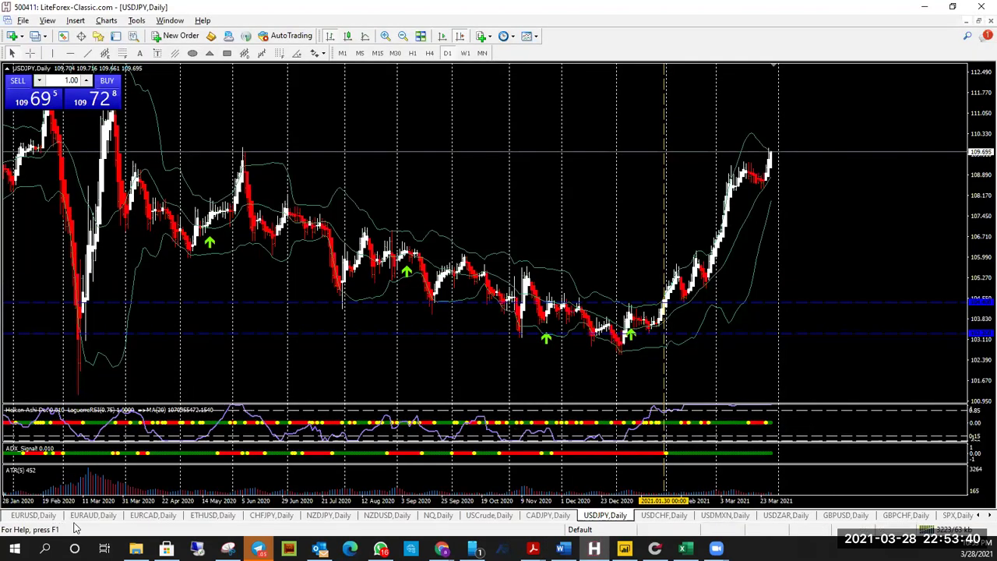
click(980, 516)
click(980, 516)
click(980, 516)
click(980, 518)
click(980, 517)
click(980, 517)
click(980, 517)
click(980, 518)
click(980, 517)
click(980, 517)
click(981, 517)
click(293, 516)
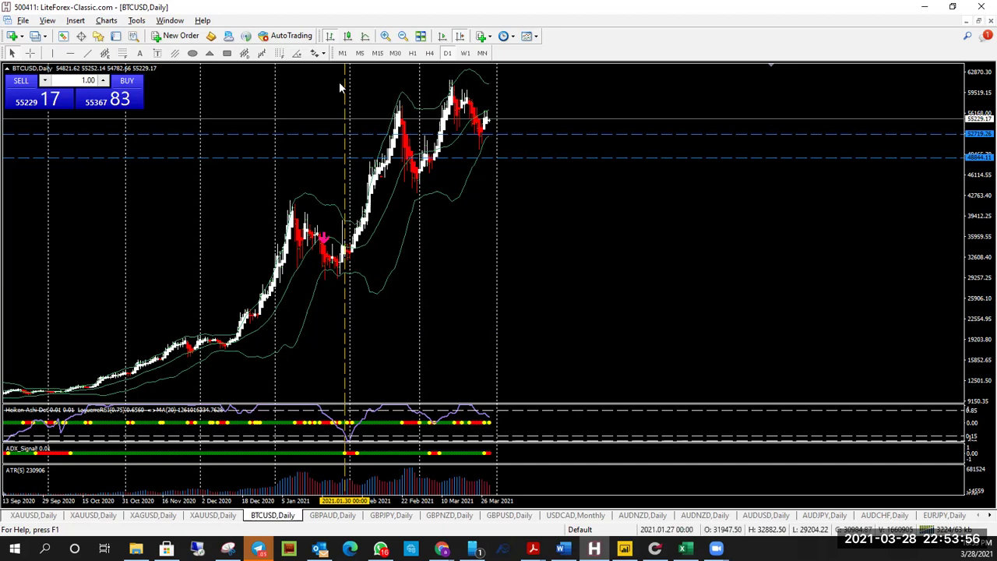
click(385, 36)
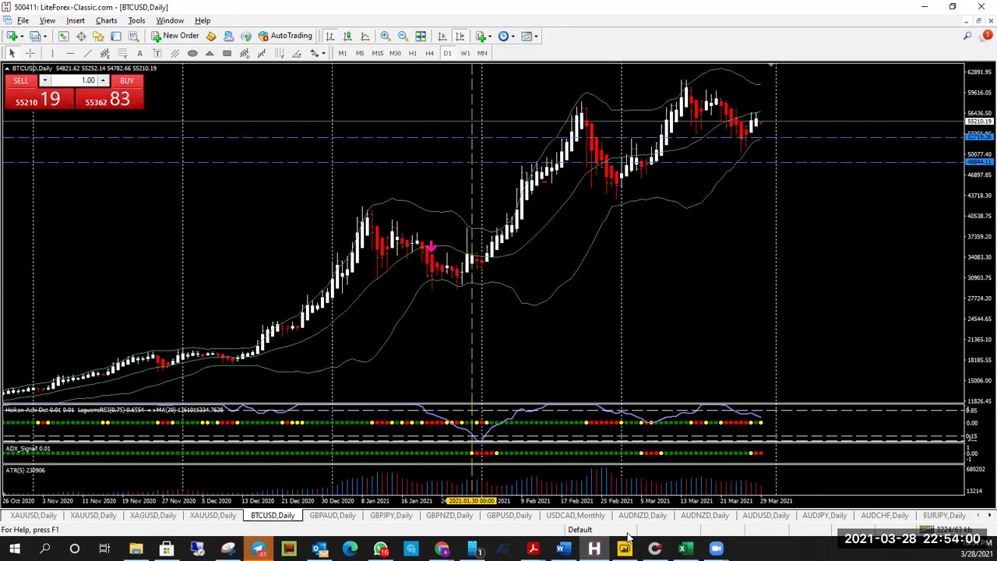
Step: Switch back to Power BI and open the asset managers' Bitcoin chart in focus mode
key(alt+Tab)
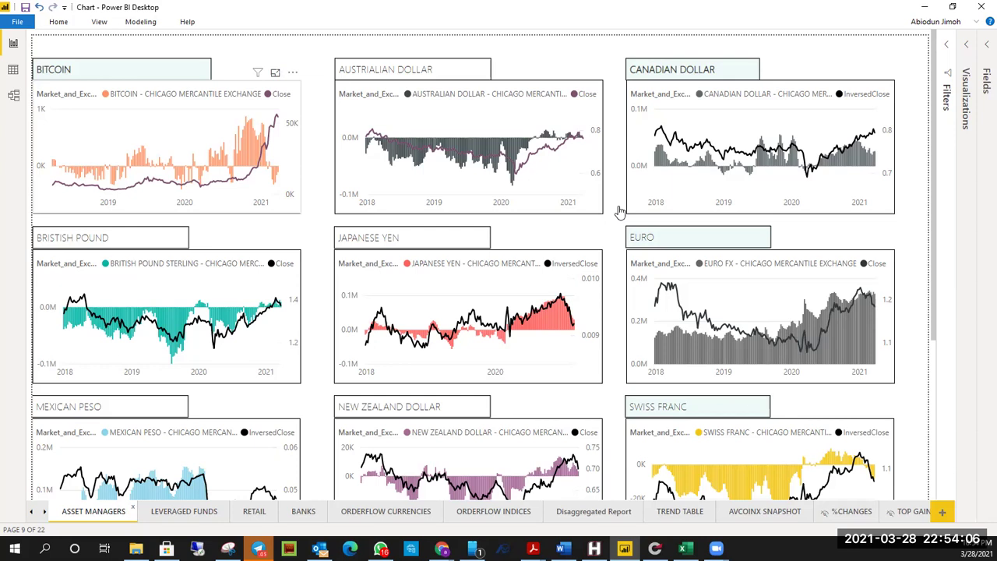
key(ctrl+shift+f)
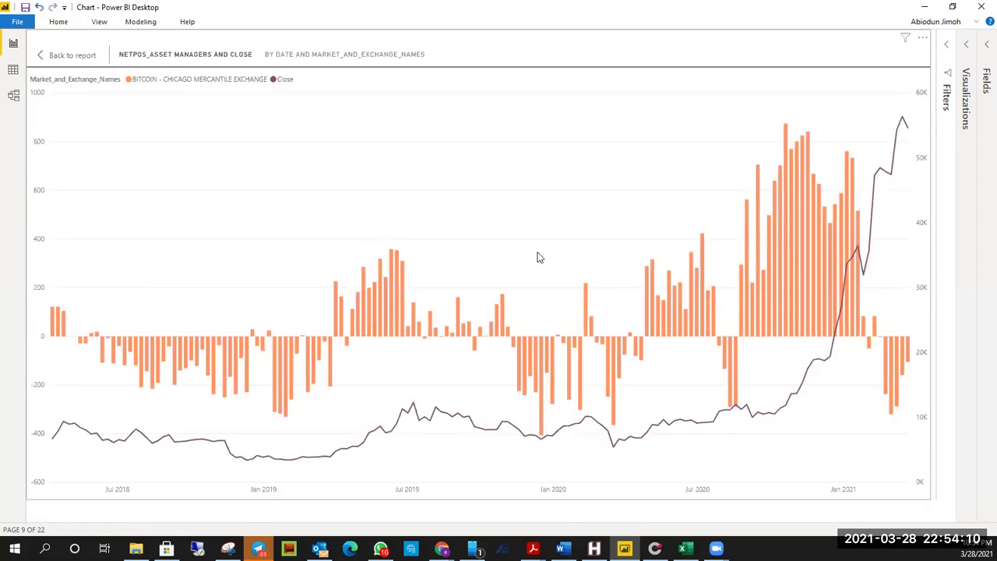
click(558, 302)
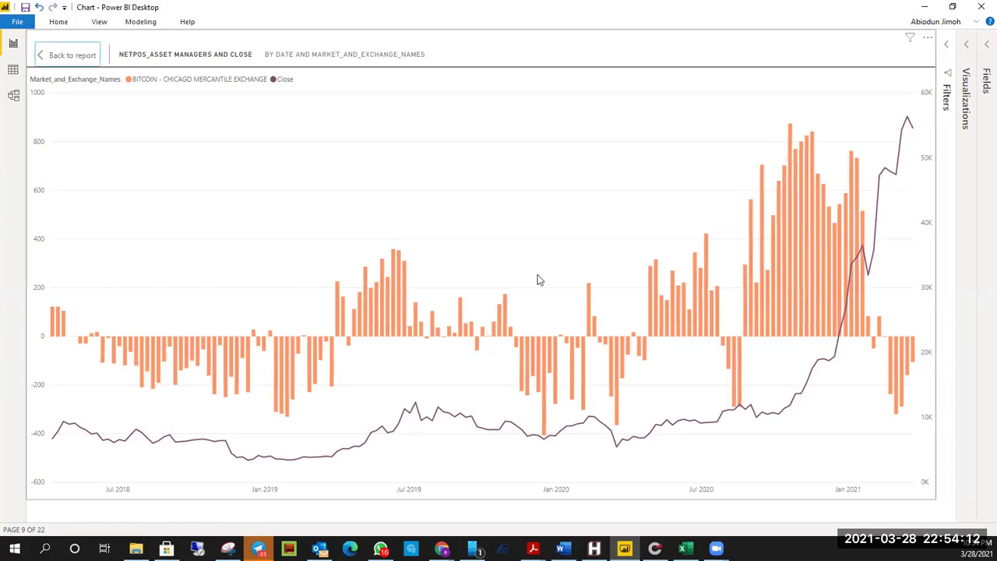
right_click(382, 304)
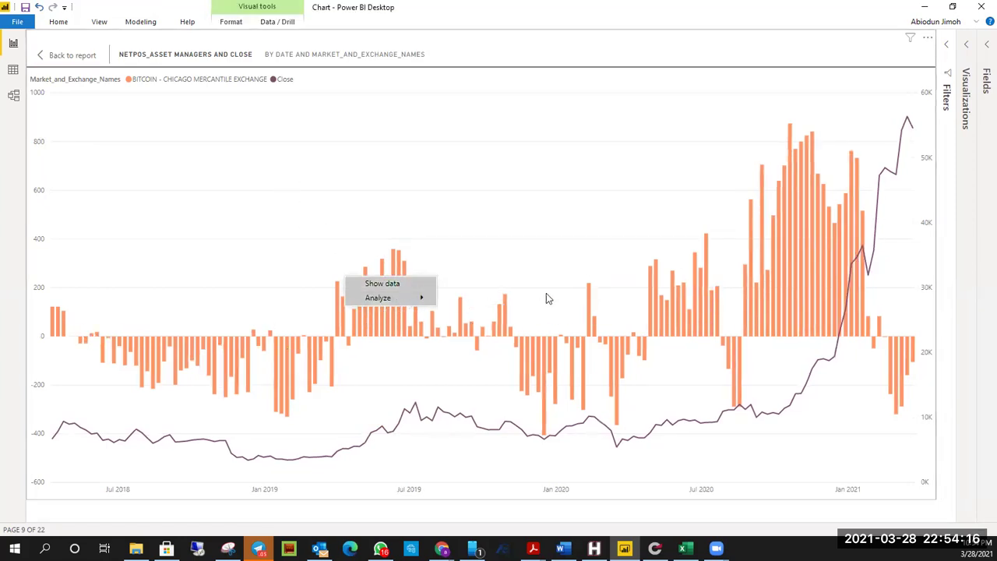
mouse_move(389, 298)
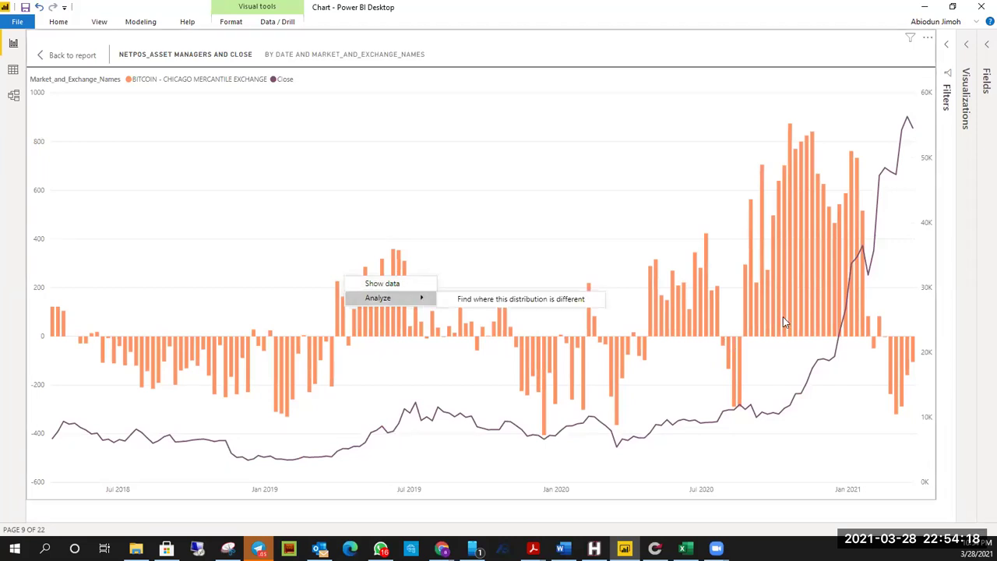
click(537, 217)
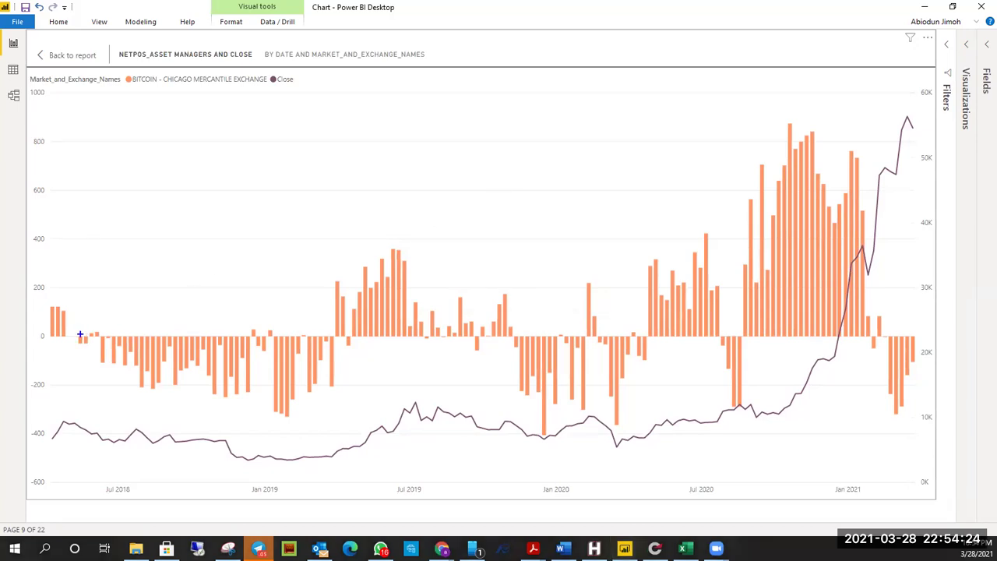
Step: Annotate the Bitcoin chart with a zero line, a plus sign and "Long" above it and "Short" below it, and clear the markings
drag(49, 336, 923, 336)
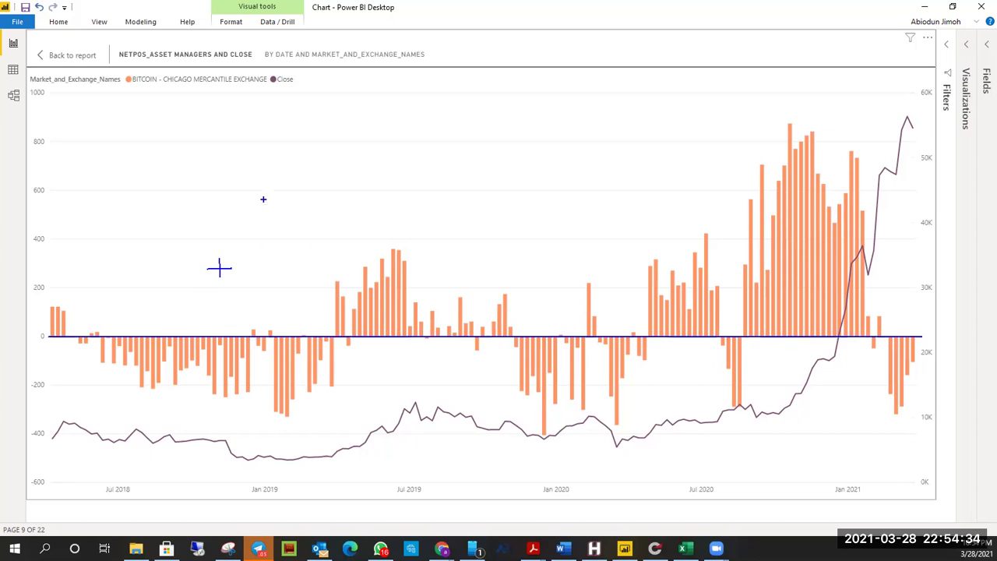
mouse_move(297, 207)
mouse_down()
mouse_move(301, 222)
mouse_move(325, 210)
mouse_up()
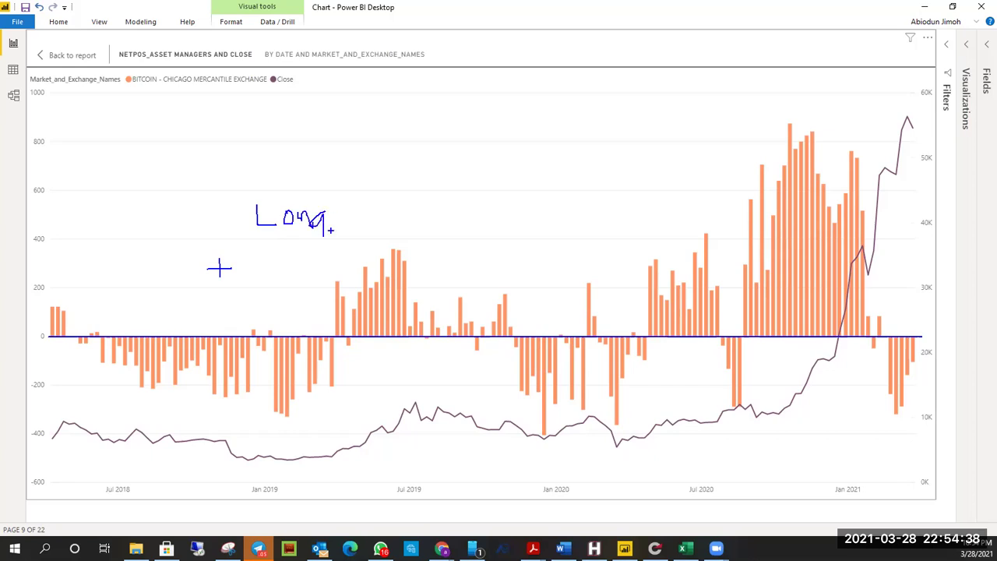
mouse_move(325, 408)
mouse_down()
mouse_move(307, 430)
mouse_move(336, 424)
mouse_up()
mouse_move(361, 379)
mouse_down()
mouse_move(363, 406)
mouse_move(371, 394)
mouse_up()
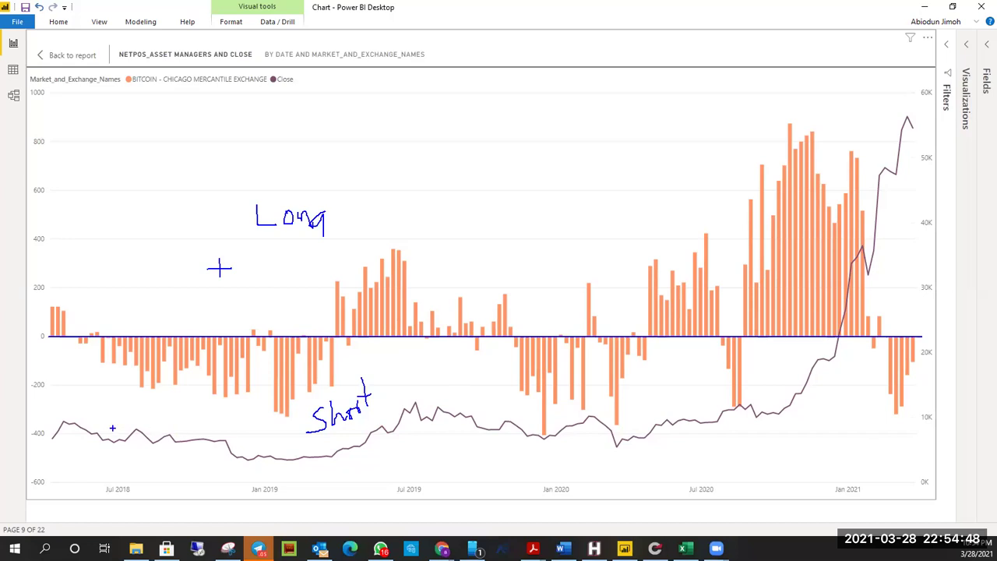
key(Escape)
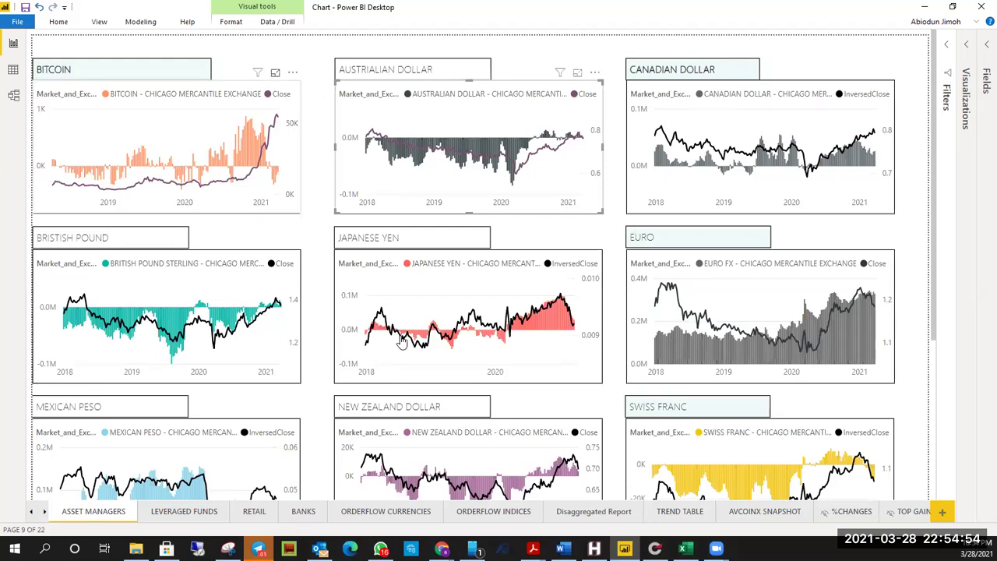
Step: Reopen the Bitcoin chart in focus mode, trace its closing-price trend freehand, and clear the tracing
key(ctrl+shift+f)
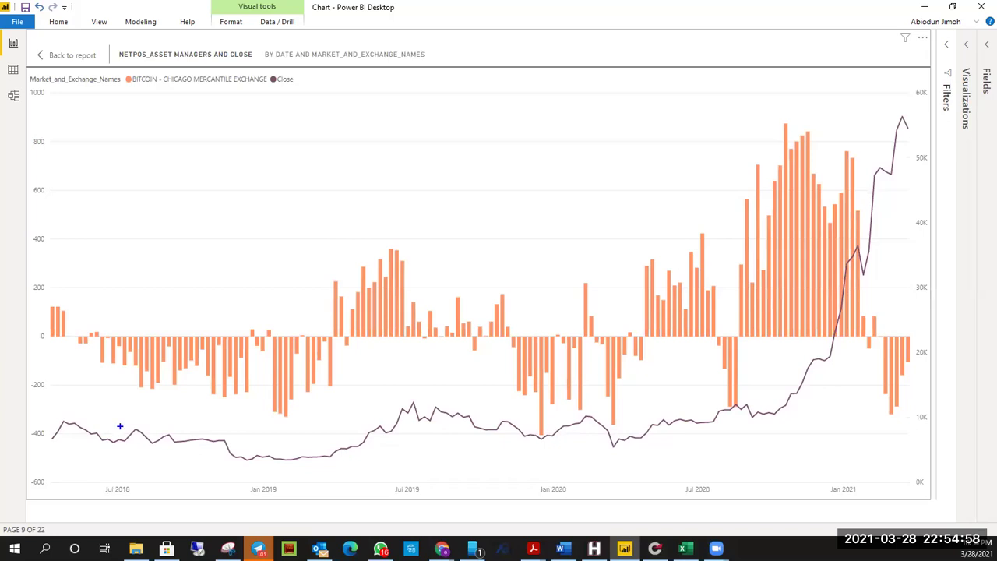
mouse_move(124, 418)
mouse_down()
mouse_move(294, 441)
mouse_move(399, 393)
mouse_move(452, 386)
mouse_move(509, 411)
mouse_up()
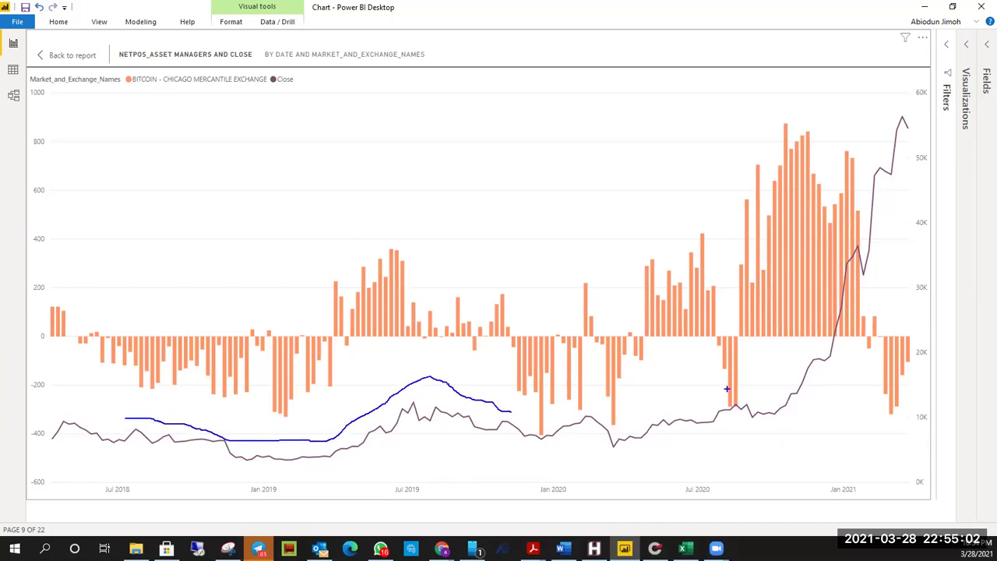
drag(783, 382, 807, 353)
key(Escape)
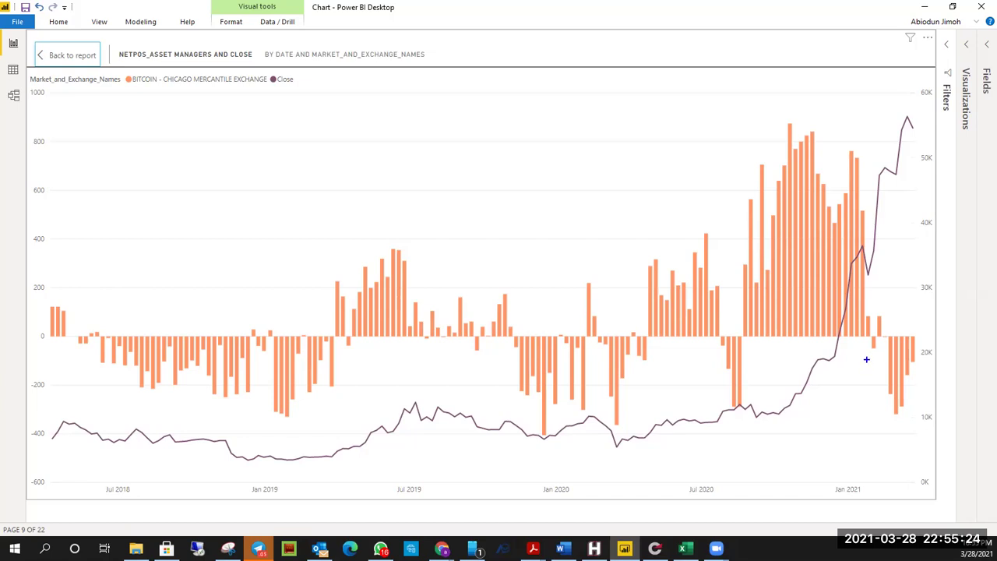
Step: Mark the most recent short positions and the latest closing price on the Bitcoin chart, and clear the marks
drag(901, 425, 931, 373)
drag(913, 123, 912, 105)
key(Escape)
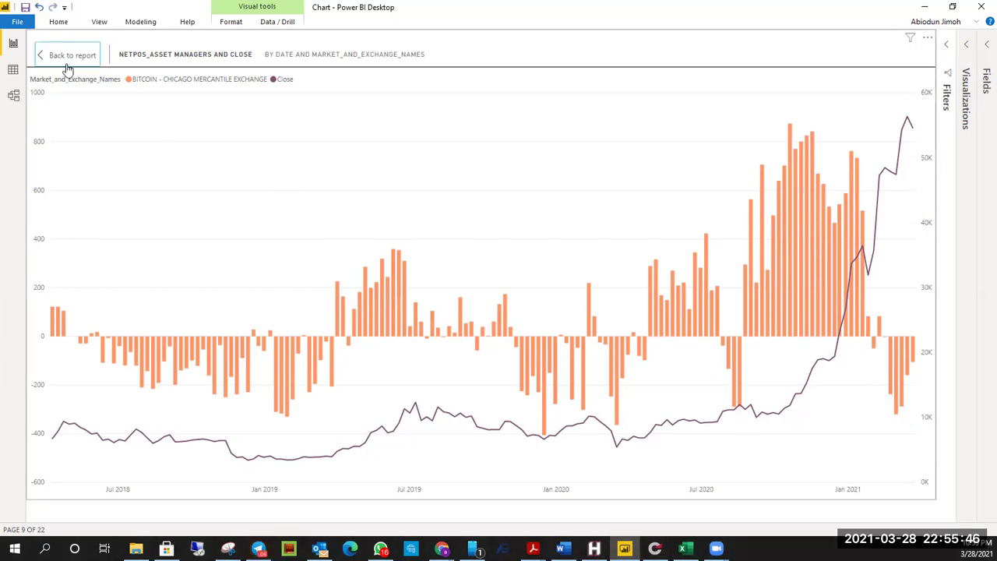
Step: Leave the Bitcoin chart's focus mode, check the BTCUSD daily price chart in MetaTrader, and return to the Power BI report
key(Escape)
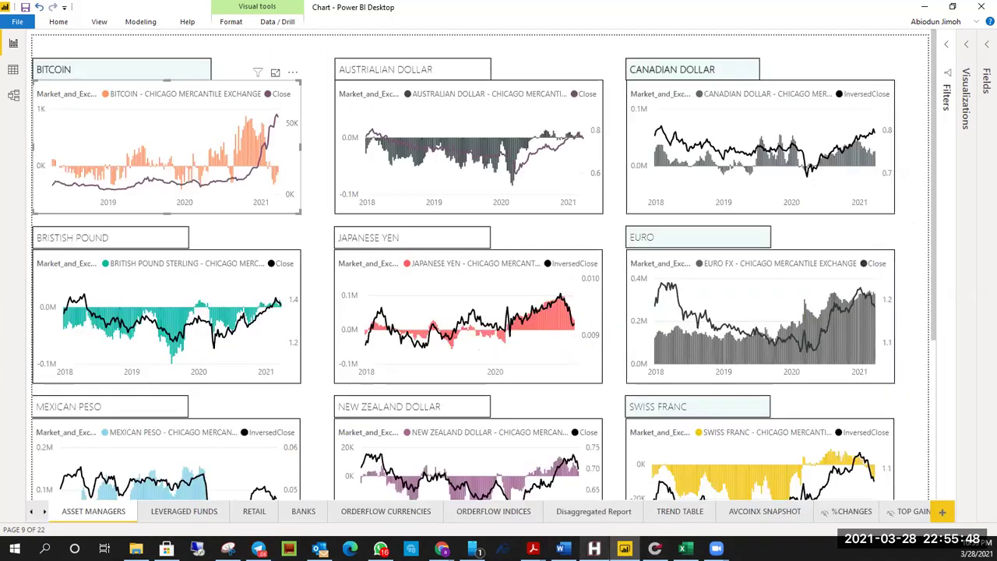
click(593, 549)
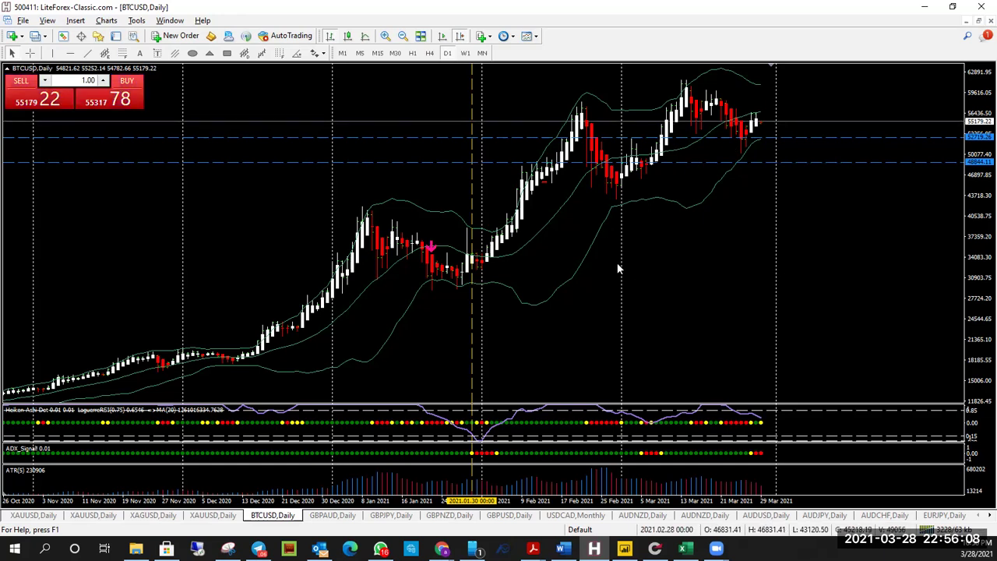
key(alt+Tab)
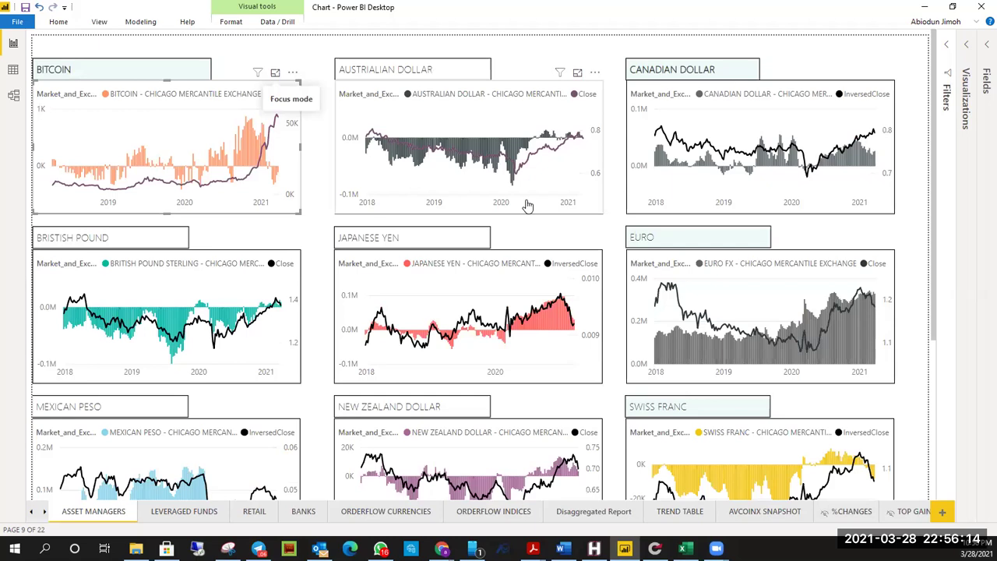
Step: Open the Australian dollar chart in focus mode, draw a line above the 2020–2021 net-position peaks, and mark the price trend with arrows
key(ctrl+shift+f)
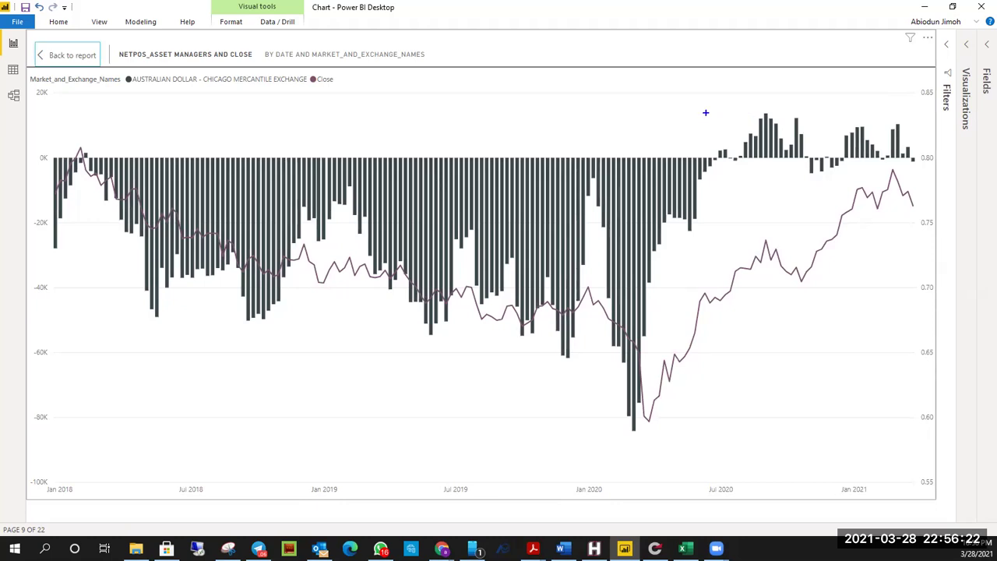
drag(682, 109, 926, 112)
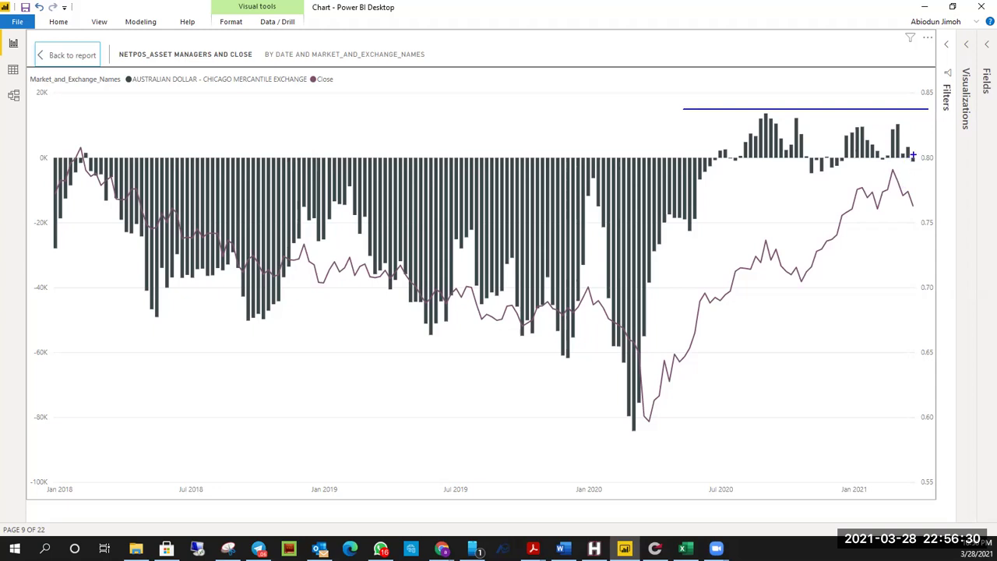
drag(933, 163, 928, 177)
mouse_move(698, 371)
mouse_down()
mouse_move(868, 265)
mouse_move(861, 279)
mouse_up()
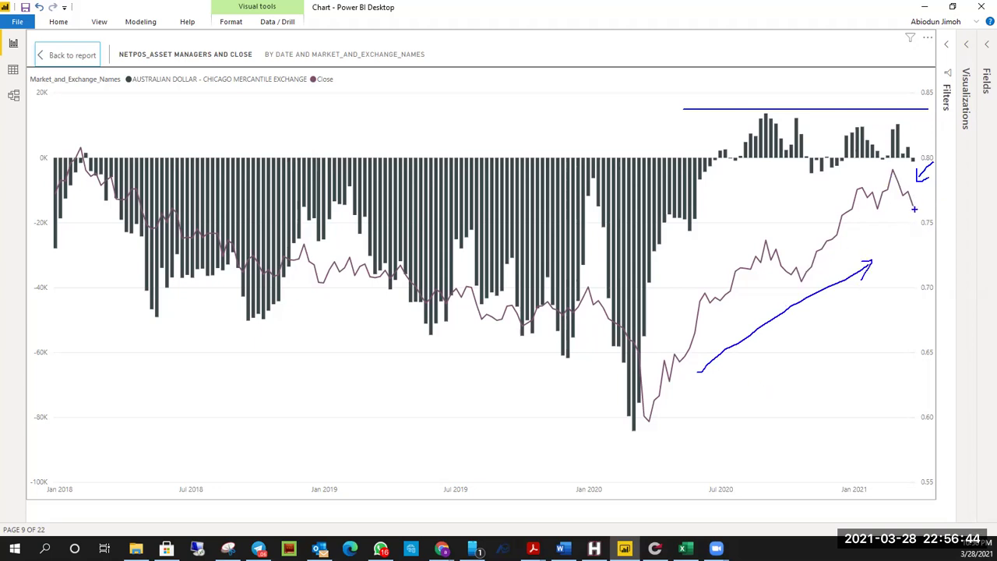
Step: Point an arrow at the latest Australian dollar position bar, draw a line beneath the 2020–2021 position range, and clear the markings
drag(921, 142, 923, 150)
drag(711, 174, 907, 172)
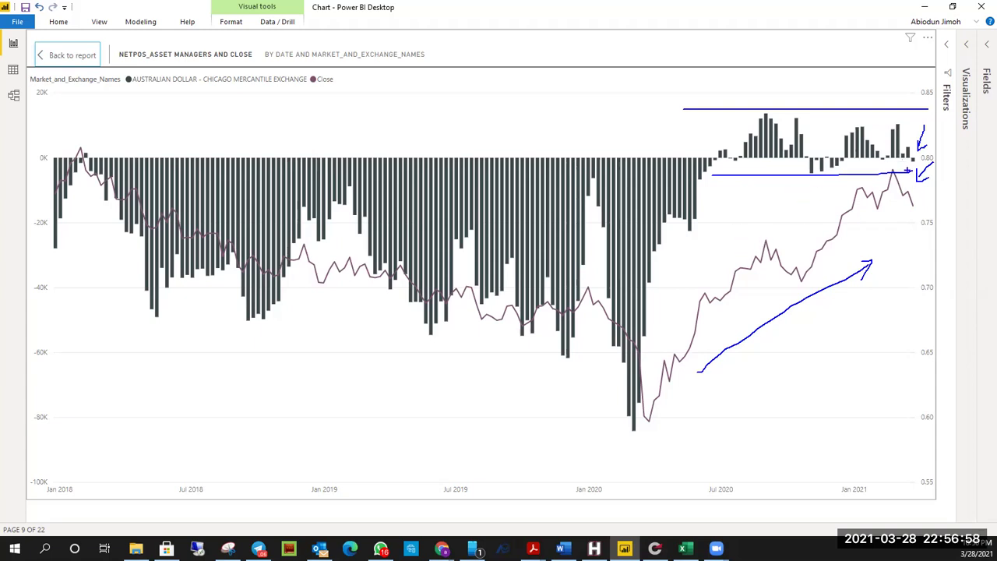
drag(683, 227, 757, 227)
key(Escape)
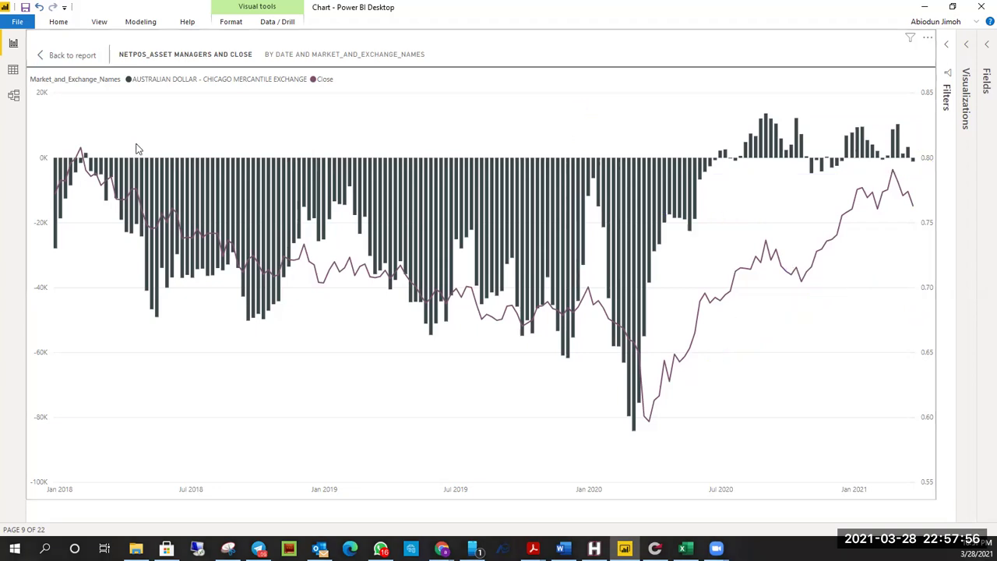
Step: Open the Canadian dollar chart in focus mode and draw a rising price line, a falling net-position line and a zero line
click(66, 56)
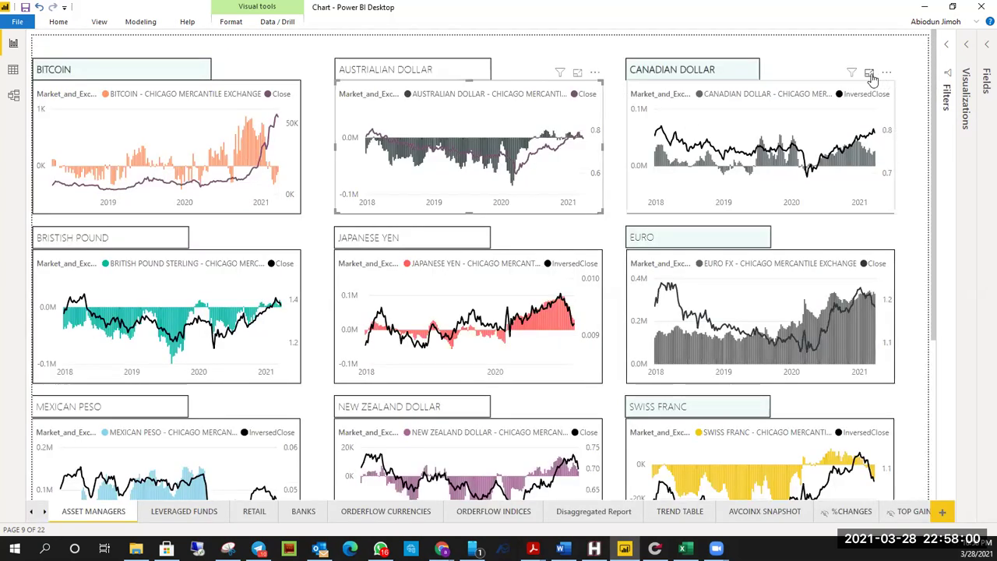
key(ctrl+shift+f)
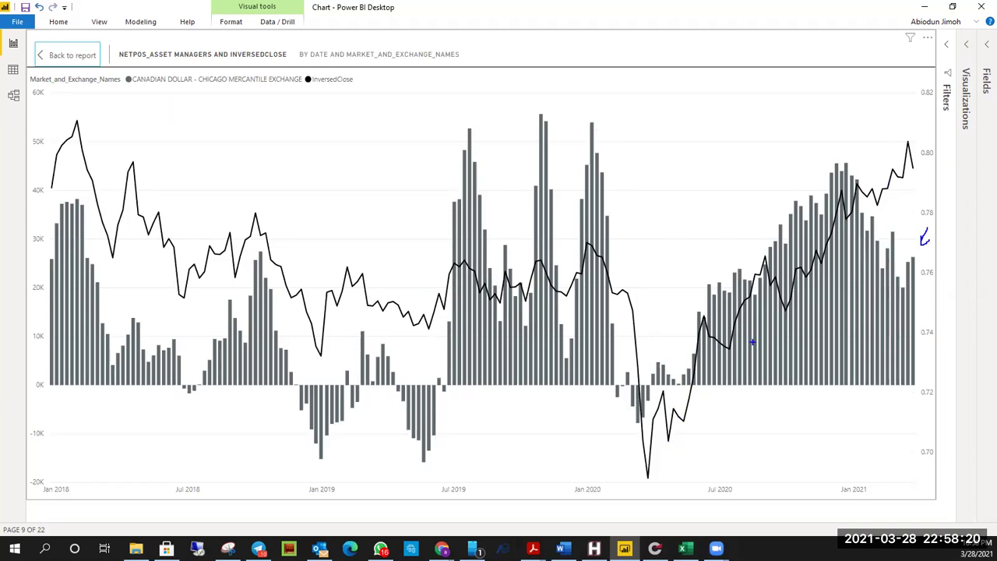
mouse_move(752, 344)
mouse_down()
mouse_move(832, 285)
mouse_move(931, 163)
mouse_up()
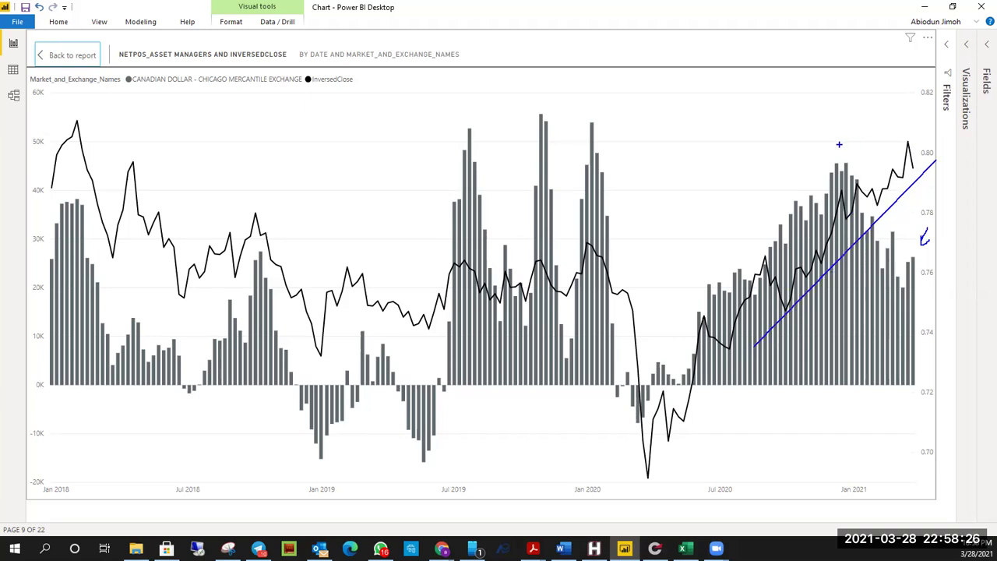
mouse_move(832, 134)
mouse_down()
mouse_move(919, 224)
mouse_move(925, 264)
mouse_up()
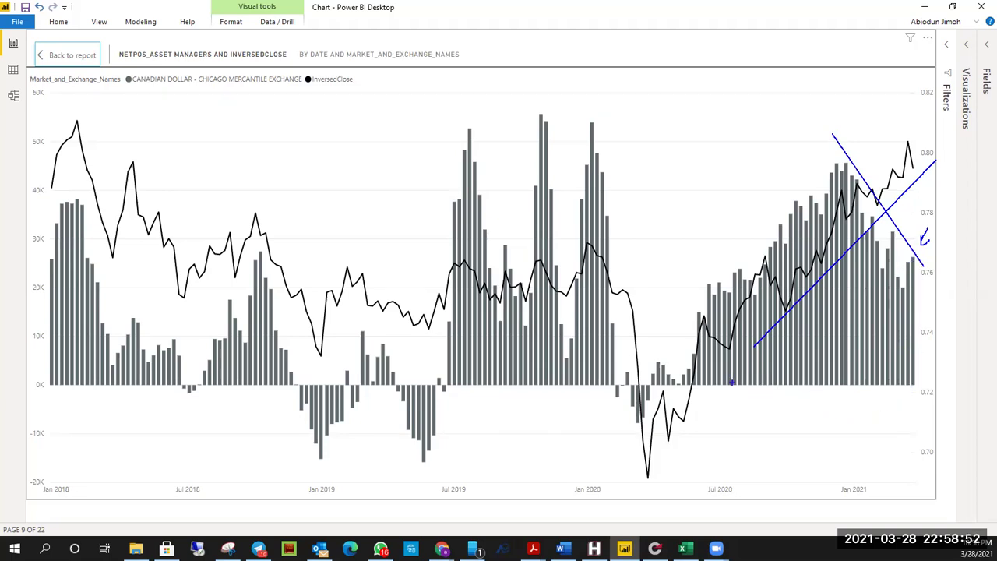
drag(723, 383, 923, 382)
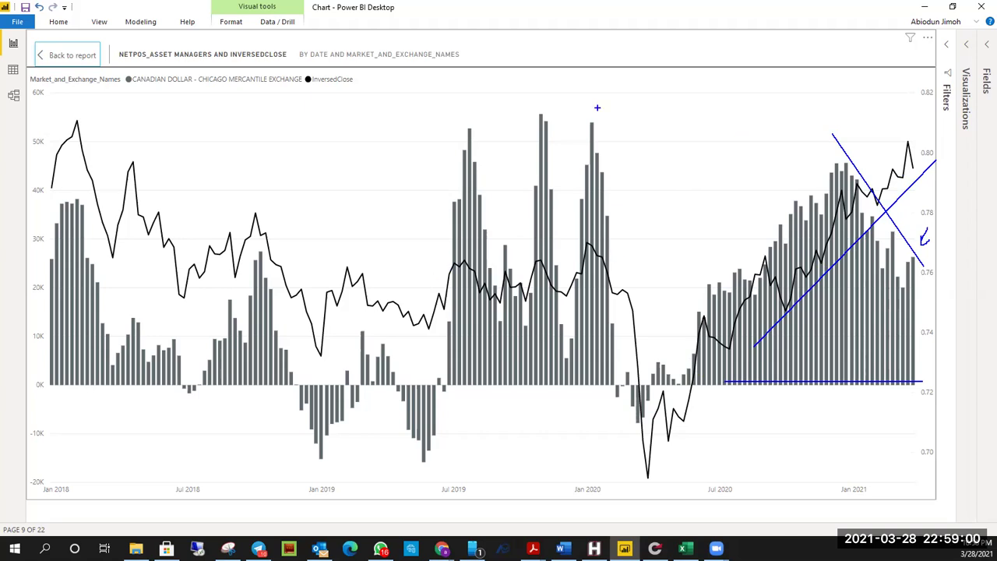
Step: Handwrite "CAD USD" above the Canadian dollar chart and clear all the markings
mouse_move(591, 81)
mouse_down()
mouse_move(575, 81)
mouse_move(586, 102)
mouse_move(619, 101)
mouse_up()
drag(601, 94, 632, 98)
drag(628, 81, 673, 107)
mouse_move(687, 80)
mouse_down()
mouse_move(685, 93)
mouse_move(712, 92)
mouse_move(701, 103)
mouse_up()
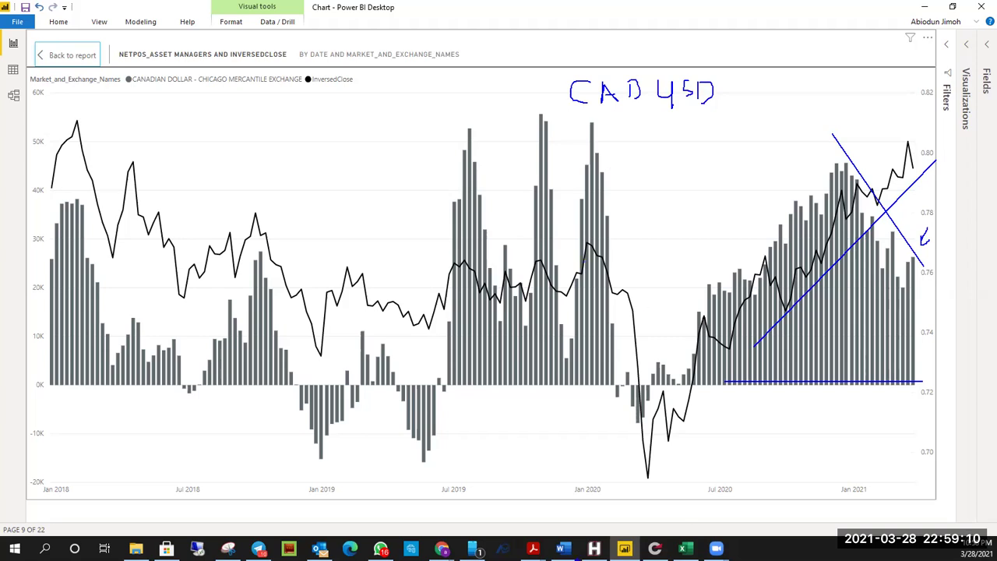
key(Escape)
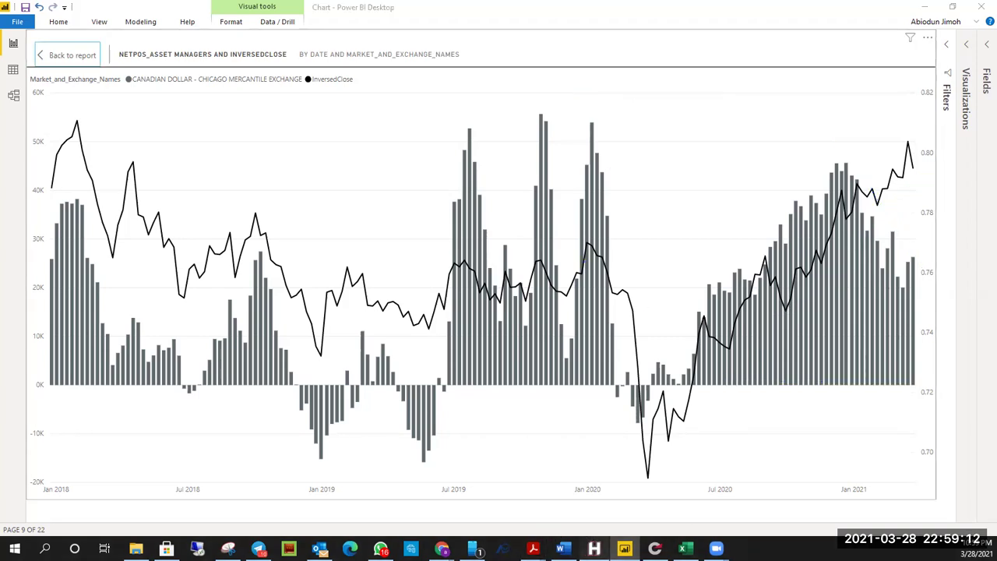
Step: Switch to the USDCAD monthly chart in MetaTrader and place a horizontal support line at about 1.235
key(alt+Tab)
click(569, 515)
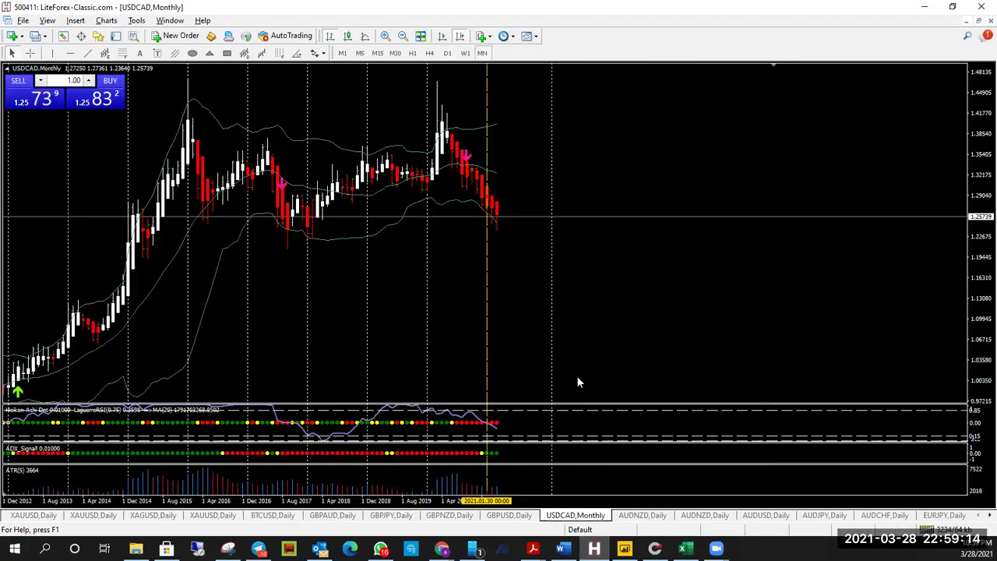
scroll(581, 351, up, 5)
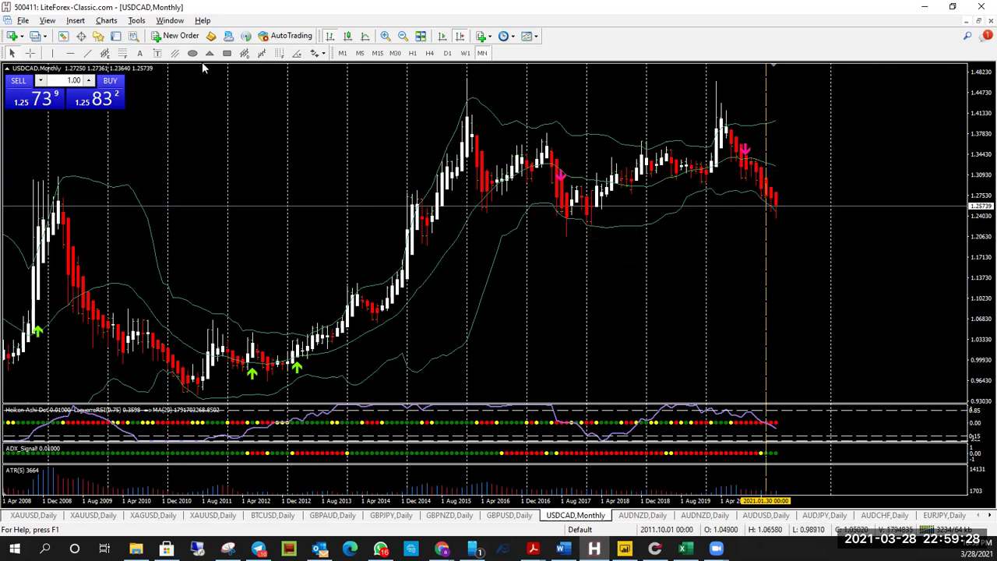
click(70, 52)
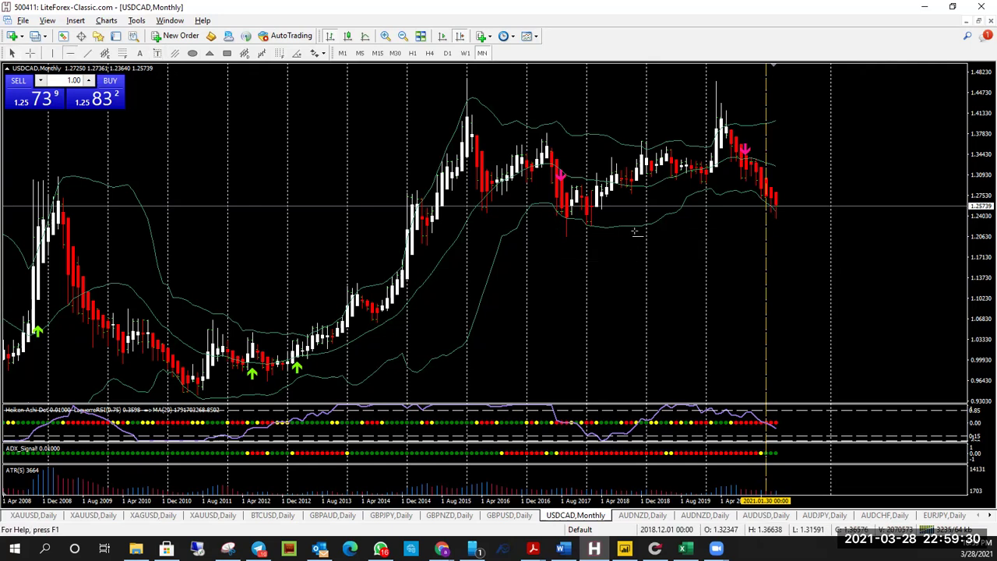
click(499, 215)
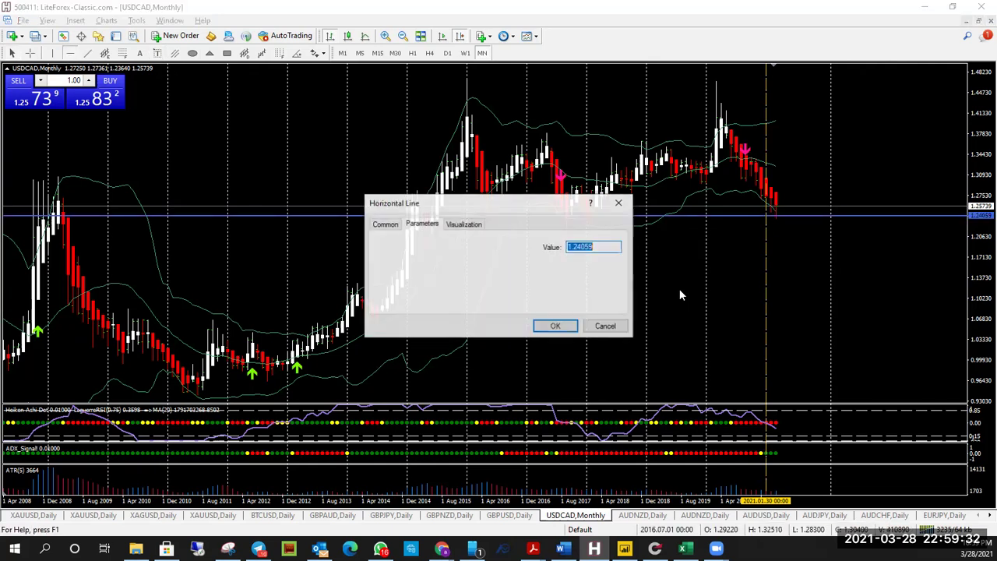
click(555, 325)
drag(697, 218, 703, 224)
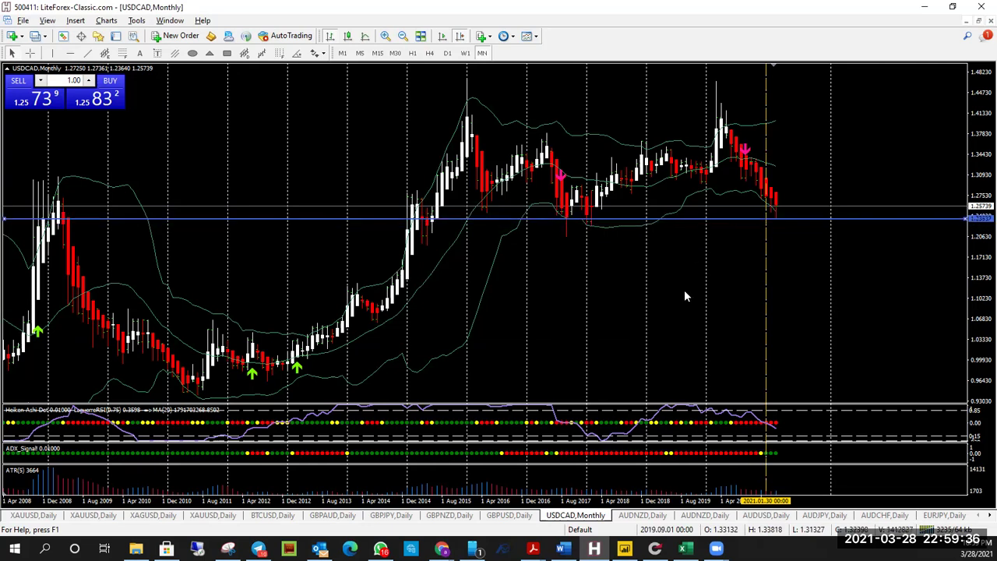
Step: Sketch a downward arrow below the USDCAD support line and an upward arrow from the latest price, and clear them
drag(787, 230, 804, 277)
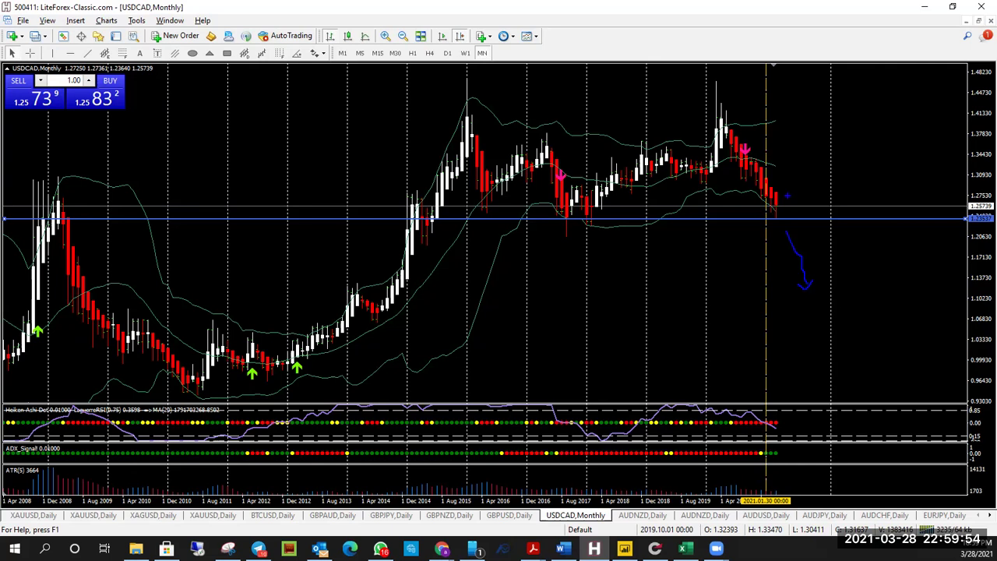
drag(785, 201, 814, 152)
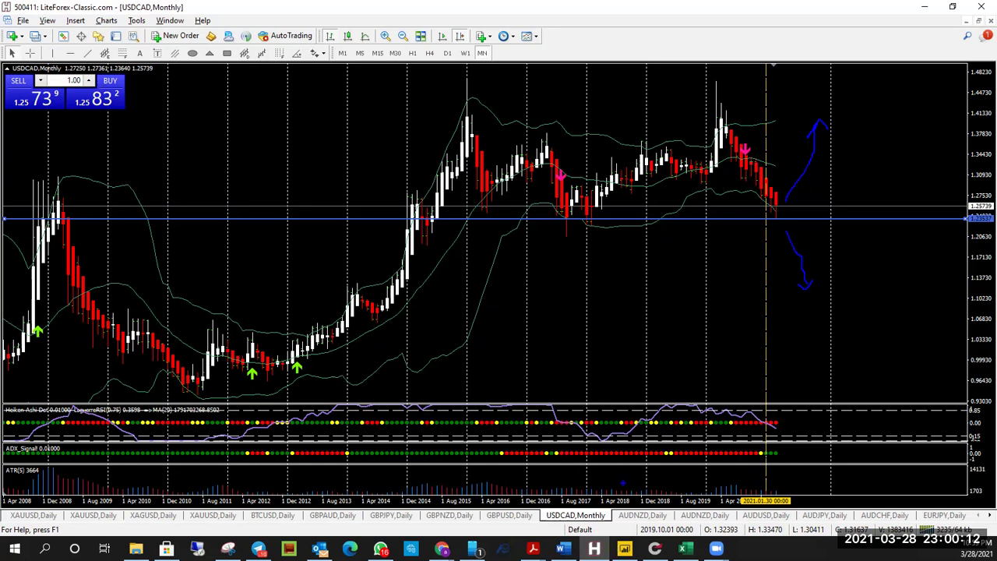
key(Escape)
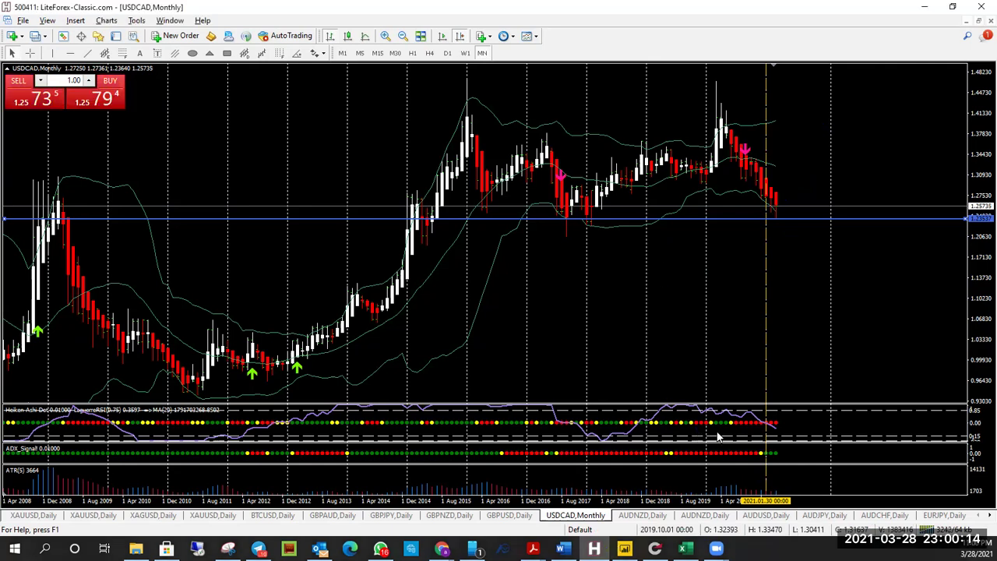
Step: Switch back to Power BI, point out the latest price peak on the Canadian dollar chart, and clear the mark
key(alt+Tab)
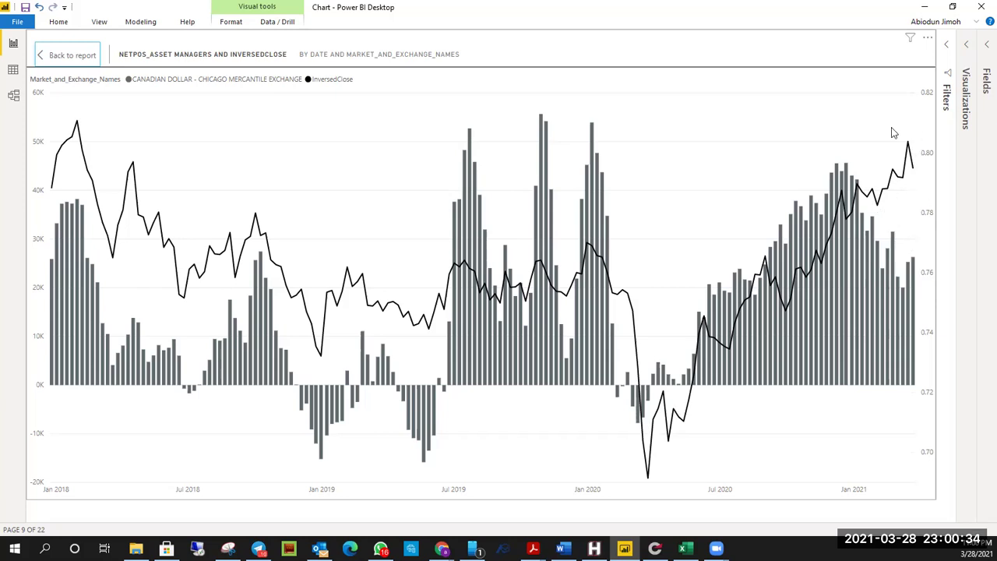
drag(880, 99, 905, 138)
key(Escape)
Step: Open the British pound chart in focus mode, draw a line across the position peaks, a rising price line and a position zigzag, and clear them
click(49, 55)
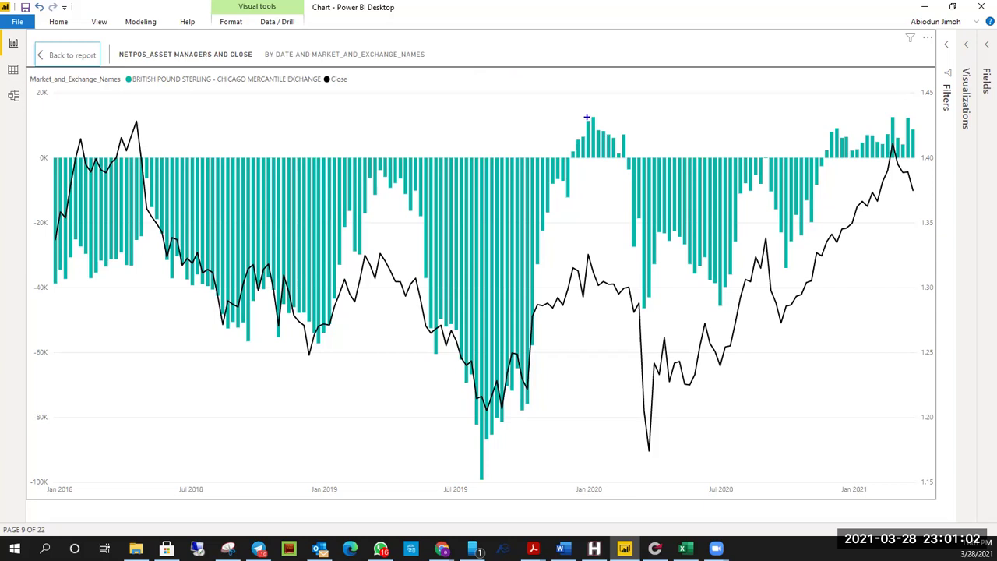
mouse_move(582, 117)
mouse_down()
mouse_move(813, 126)
mouse_move(915, 117)
mouse_up()
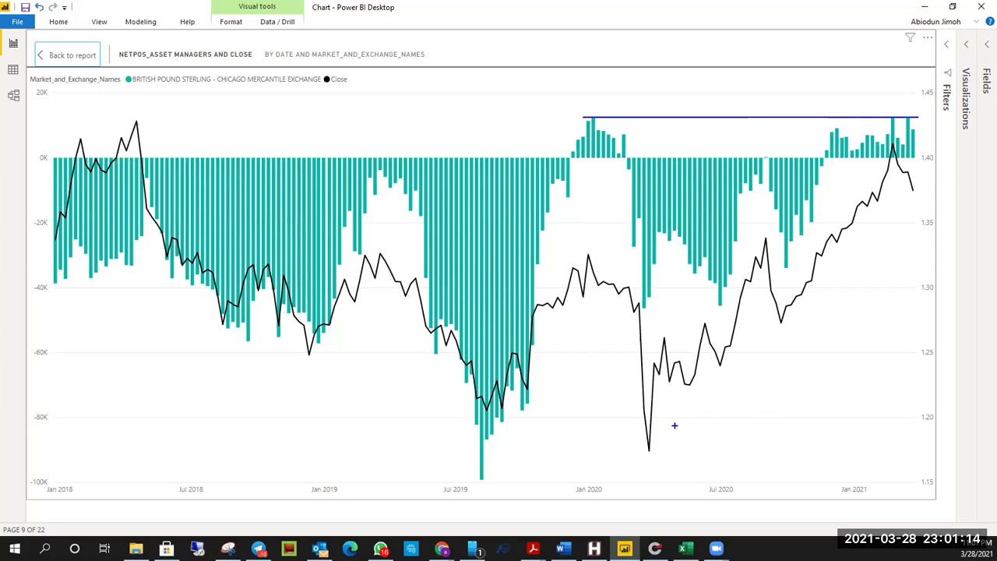
drag(651, 459, 935, 177)
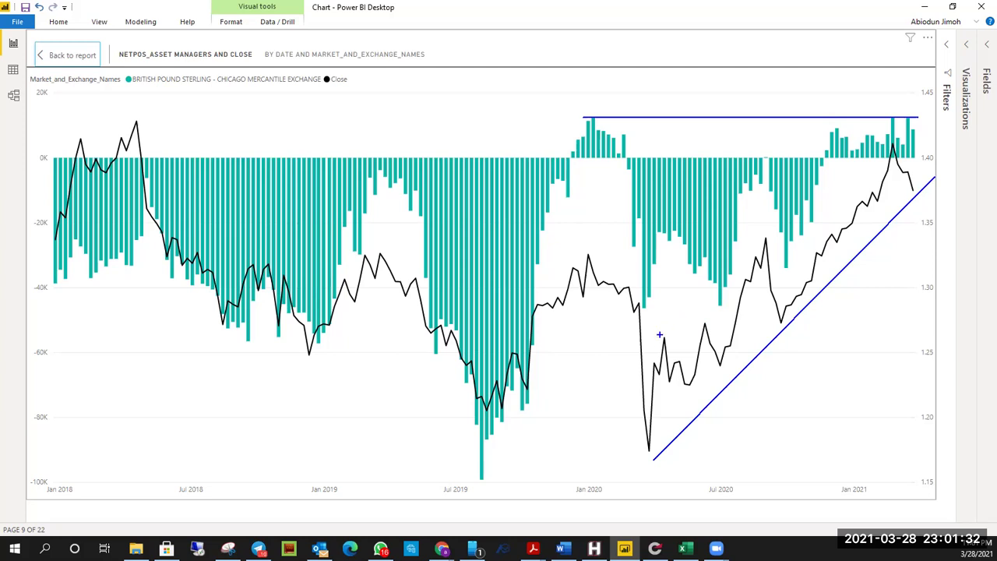
mouse_move(648, 304)
mouse_down()
mouse_move(676, 231)
mouse_move(714, 310)
mouse_move(756, 186)
mouse_move(796, 265)
mouse_move(813, 231)
mouse_move(830, 124)
mouse_move(837, 116)
mouse_move(859, 149)
mouse_move(888, 110)
mouse_move(905, 131)
mouse_move(893, 115)
mouse_up()
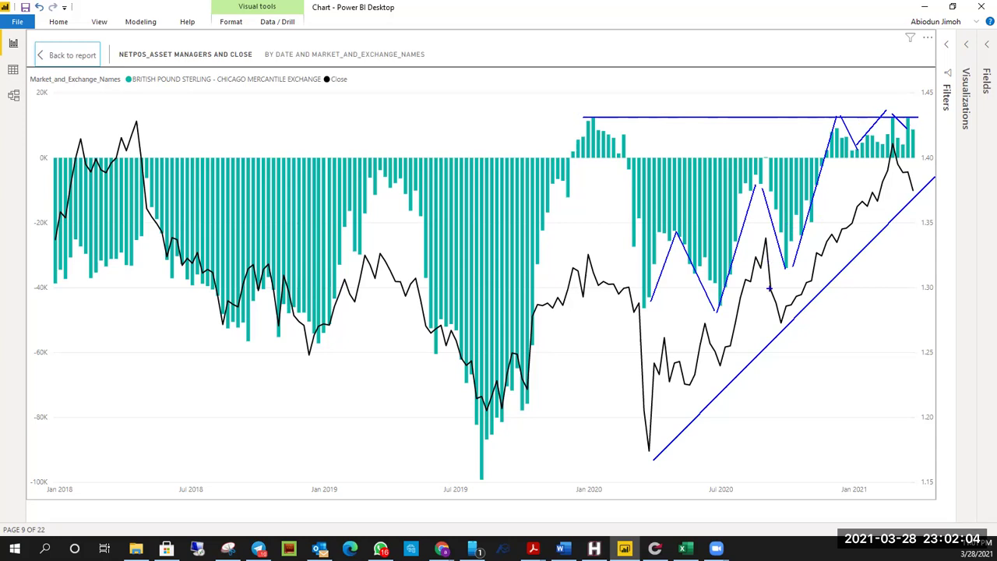
key(Escape)
Step: Switch to the GBPUSD chart in MetaTrader and change its timeframe from daily to monthly
click(595, 548)
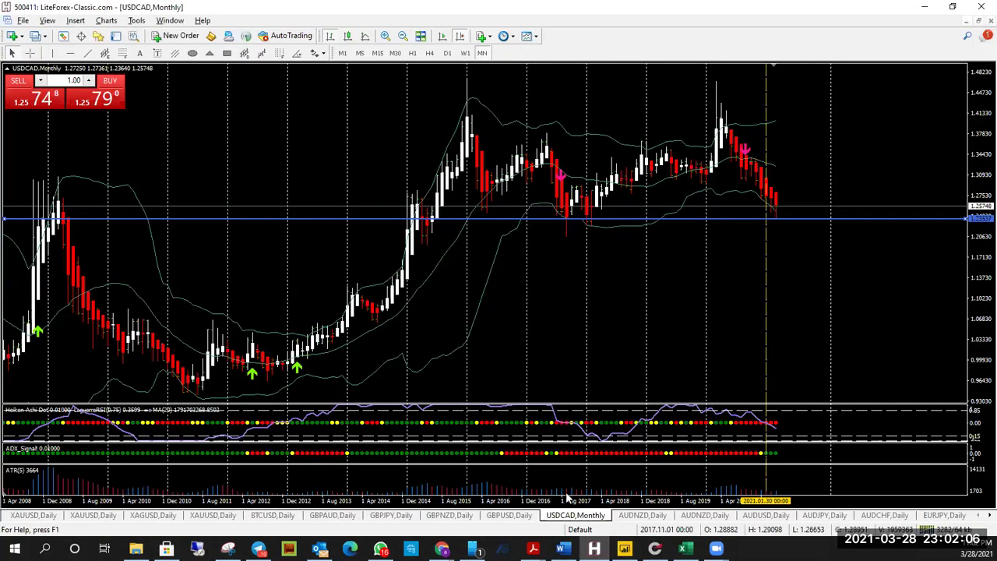
click(508, 515)
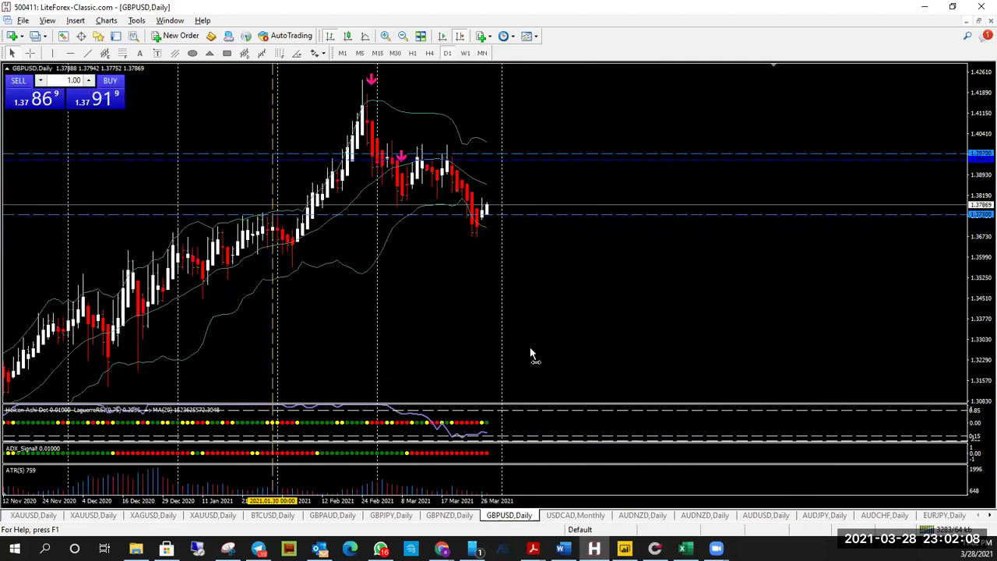
drag(351, 307, 320, 345)
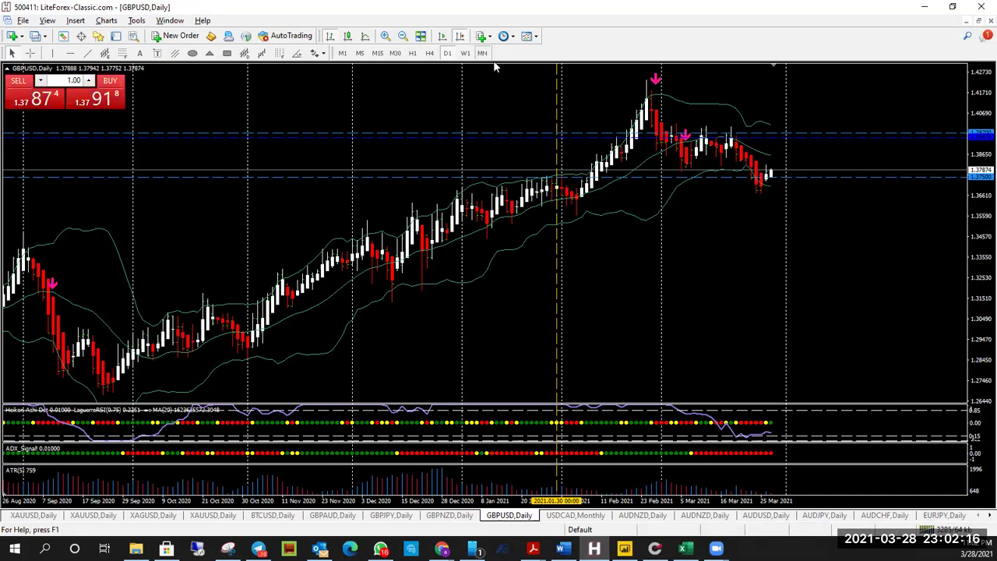
text(MN)
key(Return)
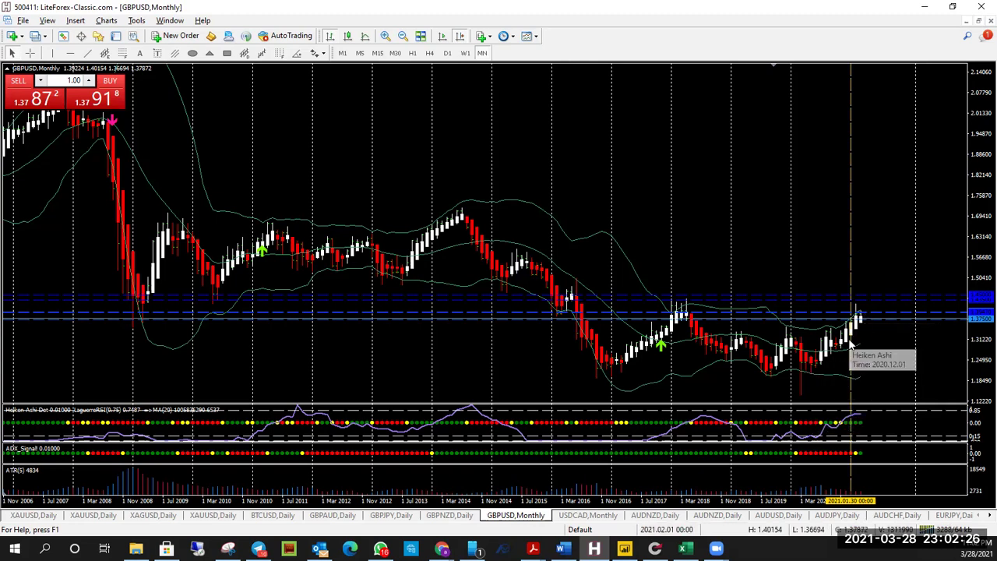
Step: Inspect the latest GBPUSD monthly candles, sketch a downward path from the current price, and clear it
mouse_move(858, 338)
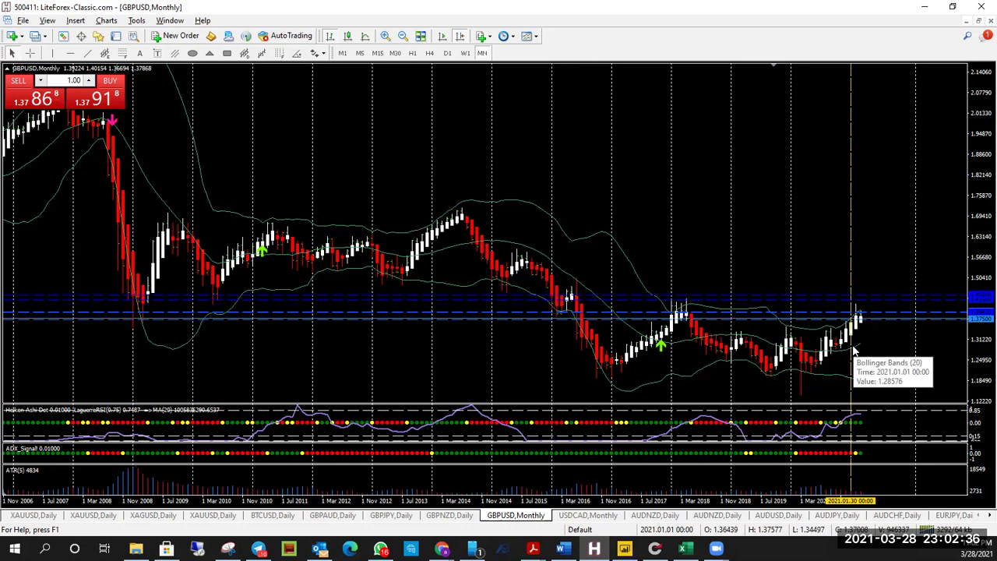
mouse_move(858, 318)
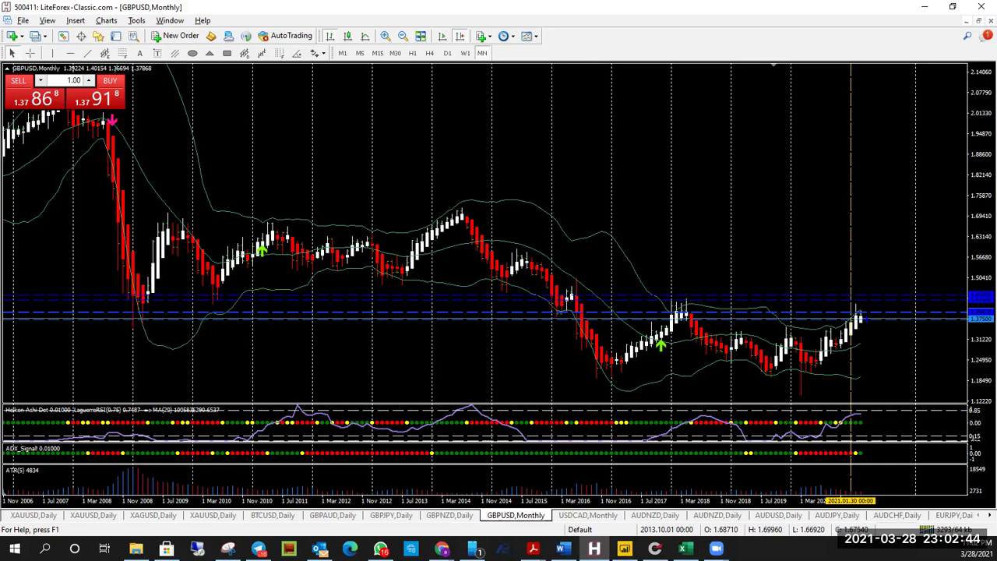
drag(861, 316, 885, 360)
key(BackSpace)
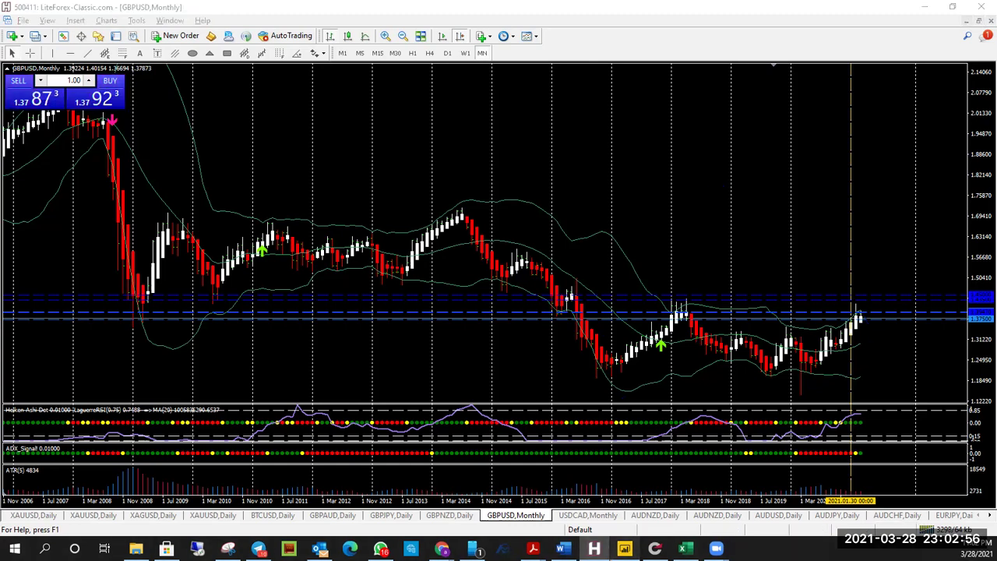
Step: Switch back to Power BI, draw a horizontal line above the British pound position peaks, clear it, and return to the report
key(alt+Tab)
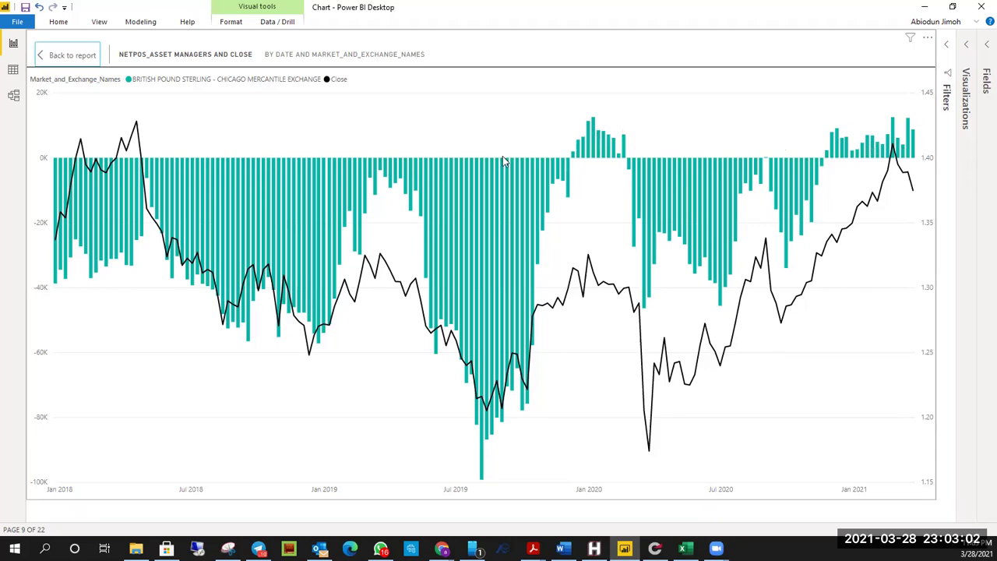
drag(530, 111, 925, 109)
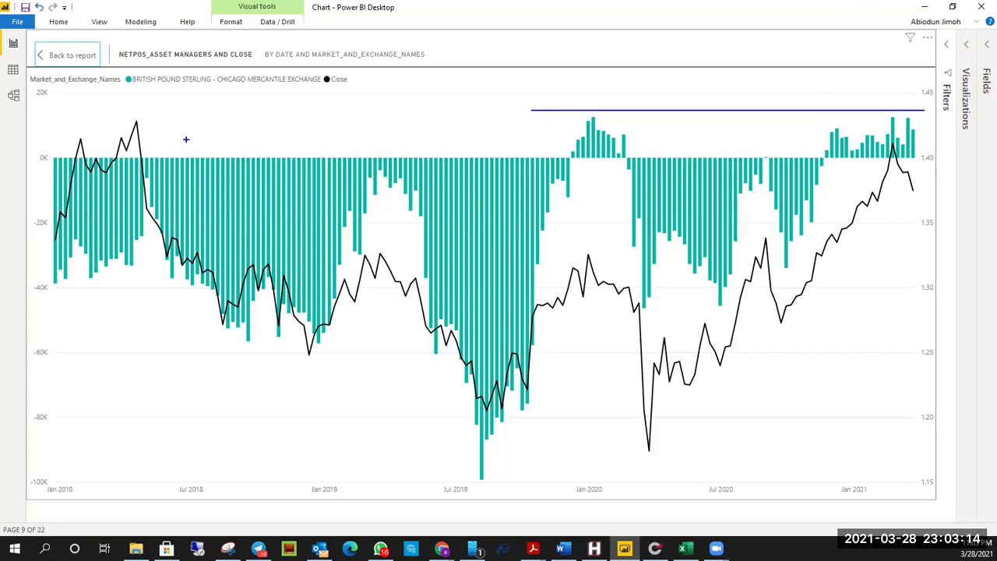
key(Escape)
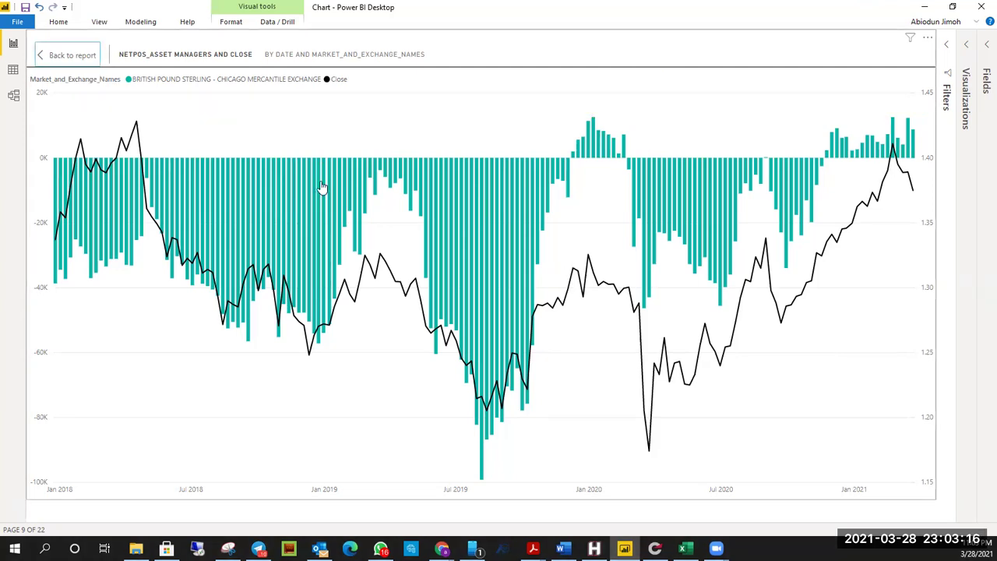
key(Escape)
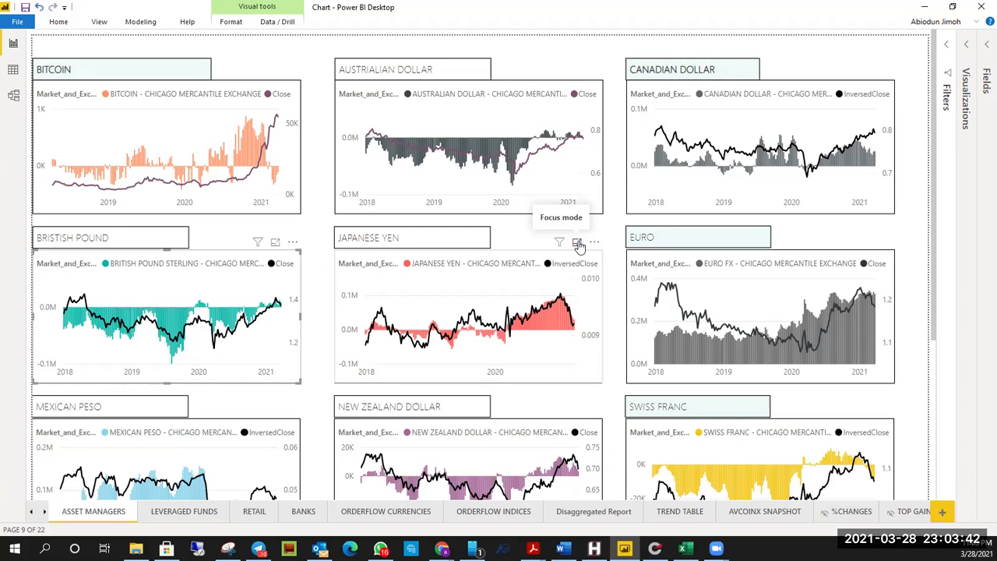
Step: Open the Japanese yen chart in focus mode and draw a downward arrow along the latest decline
click(577, 244)
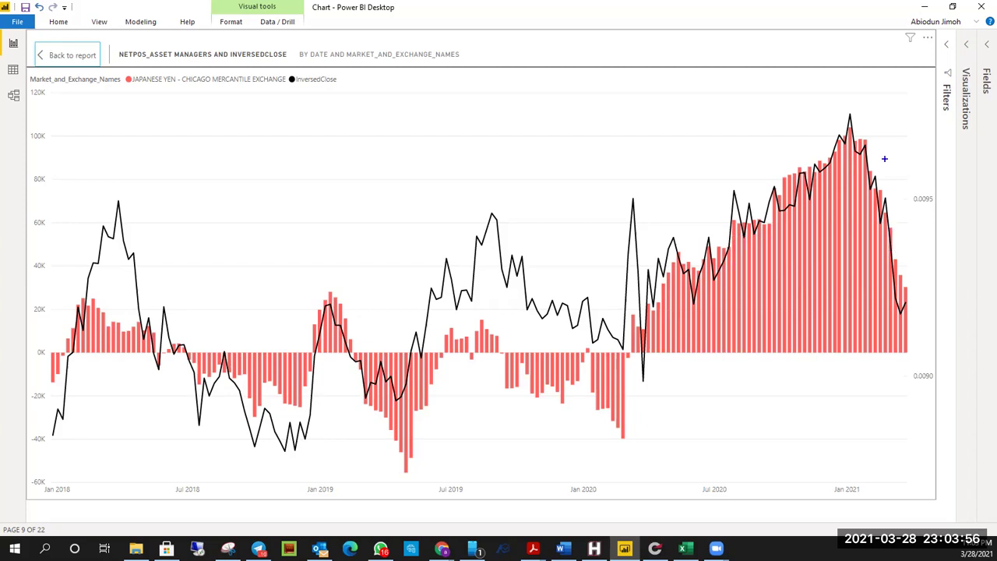
mouse_move(870, 127)
mouse_down()
mouse_move(938, 243)
mouse_move(913, 263)
mouse_move(914, 281)
mouse_move(922, 273)
mouse_up()
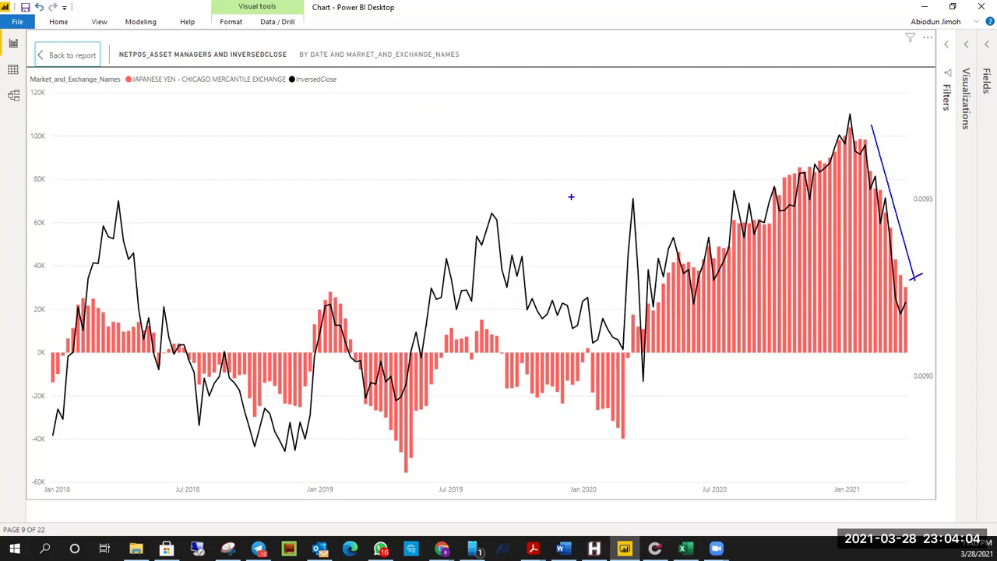
Step: Write "JPY USD" above the yen chart, underline both currency codes, and clear the annotations
mouse_move(463, 103)
mouse_down()
mouse_move(455, 130)
mouse_move(530, 117)
mouse_move(529, 140)
mouse_up()
drag(564, 99, 583, 127)
mouse_move(606, 95)
mouse_down()
mouse_move(599, 126)
mouse_move(627, 127)
mouse_up()
mouse_move(623, 98)
mouse_down()
mouse_move(633, 100)
mouse_move(624, 124)
mouse_up()
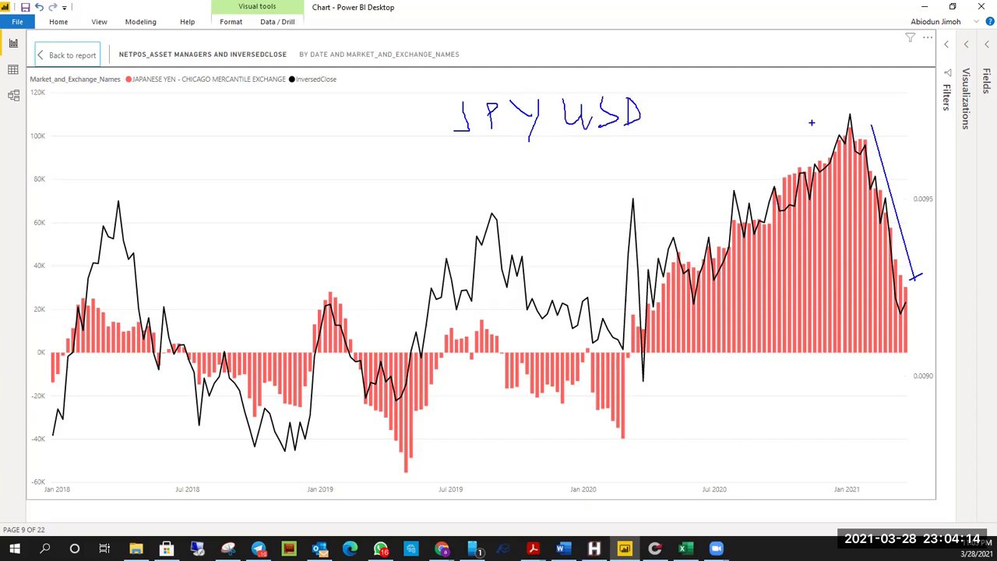
drag(469, 148, 544, 146)
mouse_move(463, 149)
mouse_down()
mouse_move(559, 162)
mouse_move(646, 144)
mouse_up()
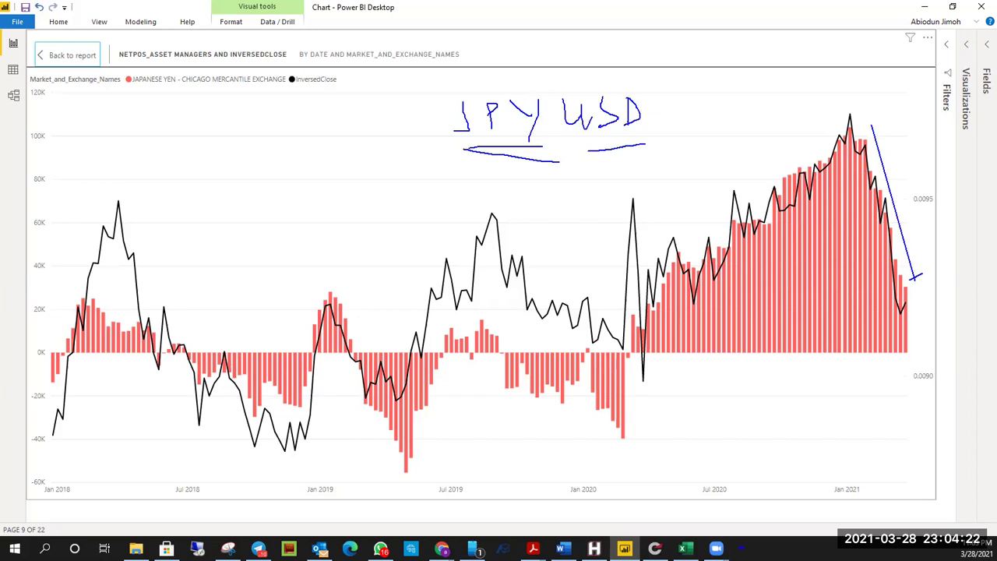
key(Escape)
Step: Switch to the USDJPY chart in MetaTrader, clear the line along its latest rise, and change the timeframe from daily to monthly
key(alt+Tab)
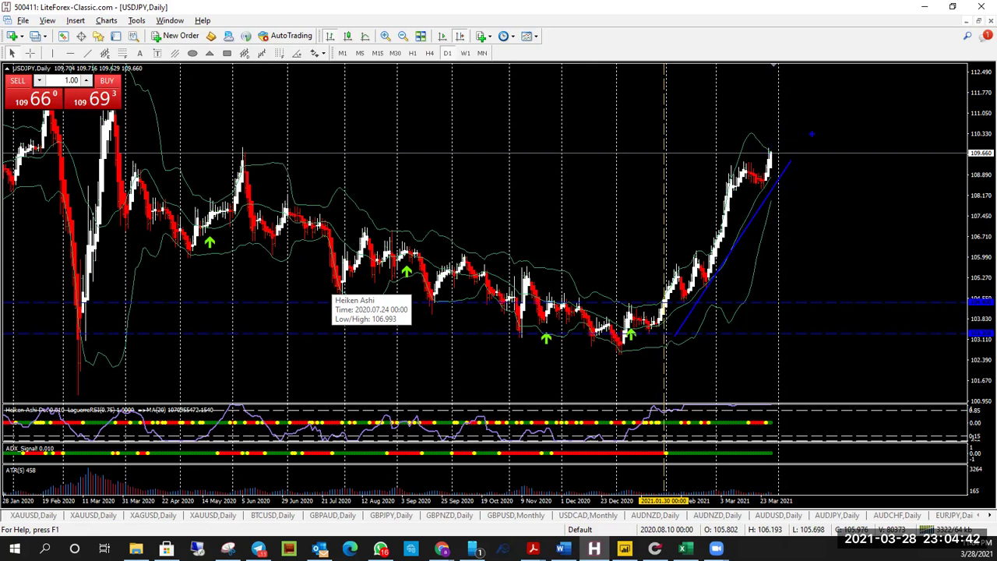
key(ctrl+z)
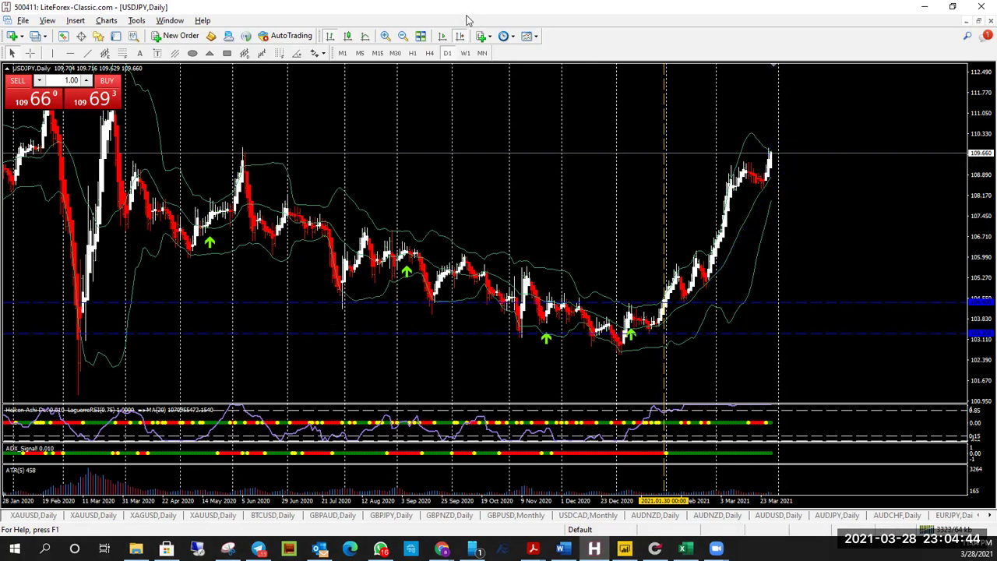
key(Return)
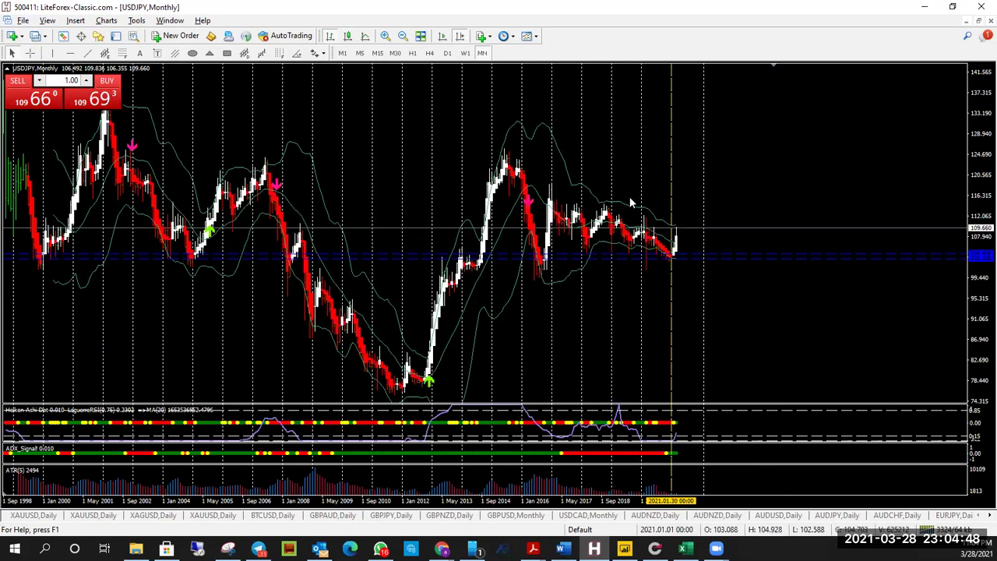
Step: Place a horizontal line across the major highs of the USDJPY monthly chart at about 123.57
click(71, 53)
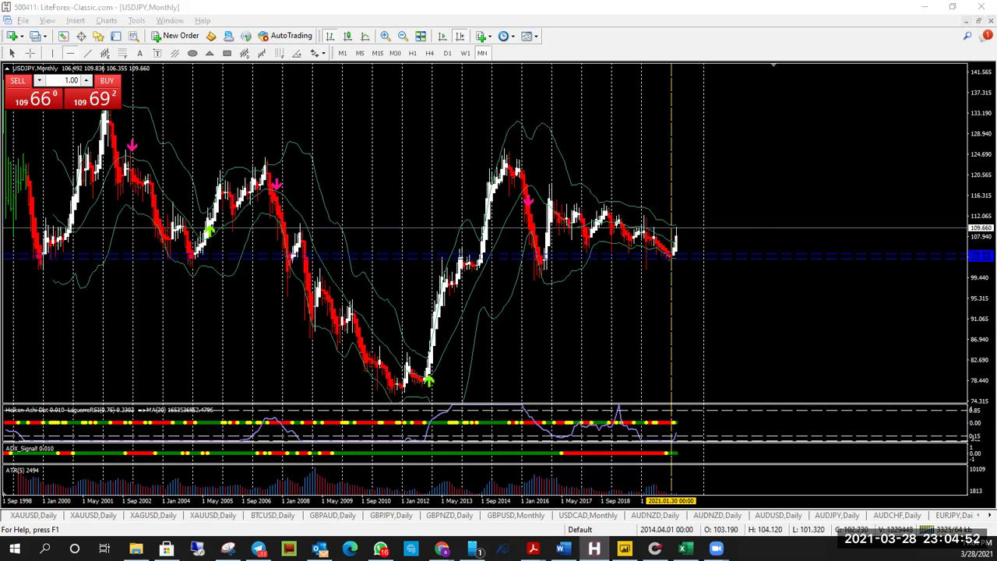
click(471, 160)
click(556, 326)
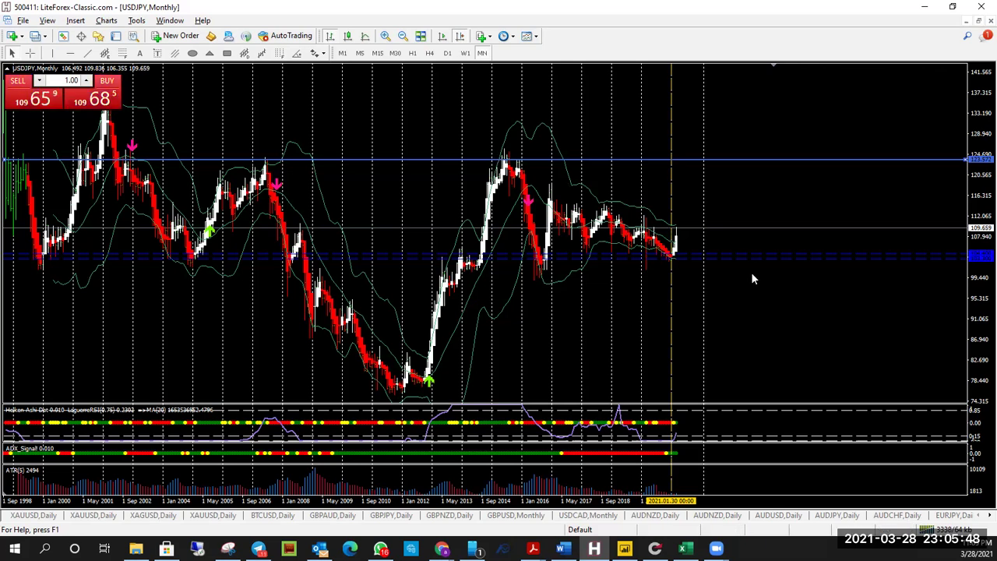
Step: Draw a falling trendline over the USDJPY highs and a rising one under the lows, then adjust both ends of the lower line
drag(495, 136, 685, 234)
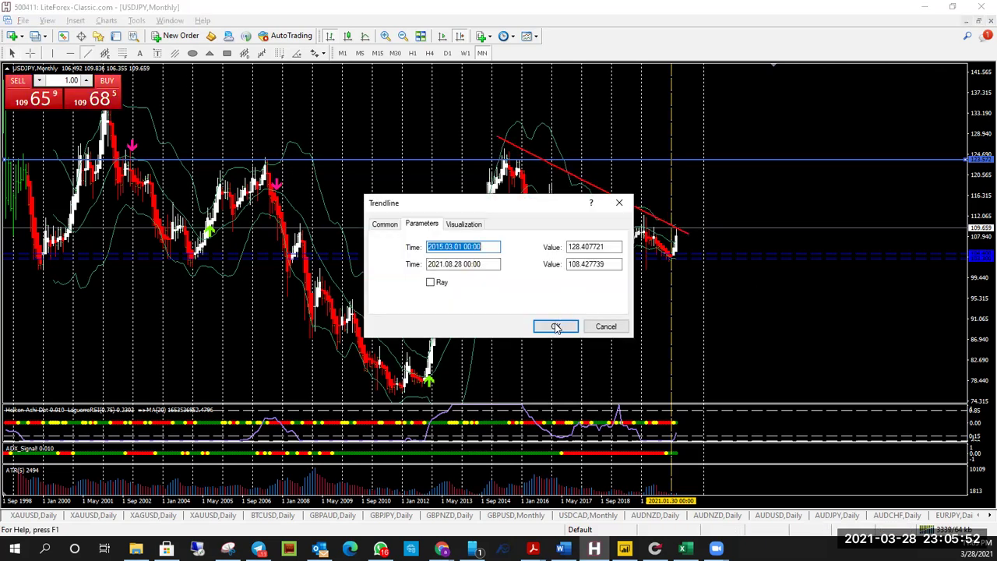
click(555, 327)
drag(476, 302, 678, 265)
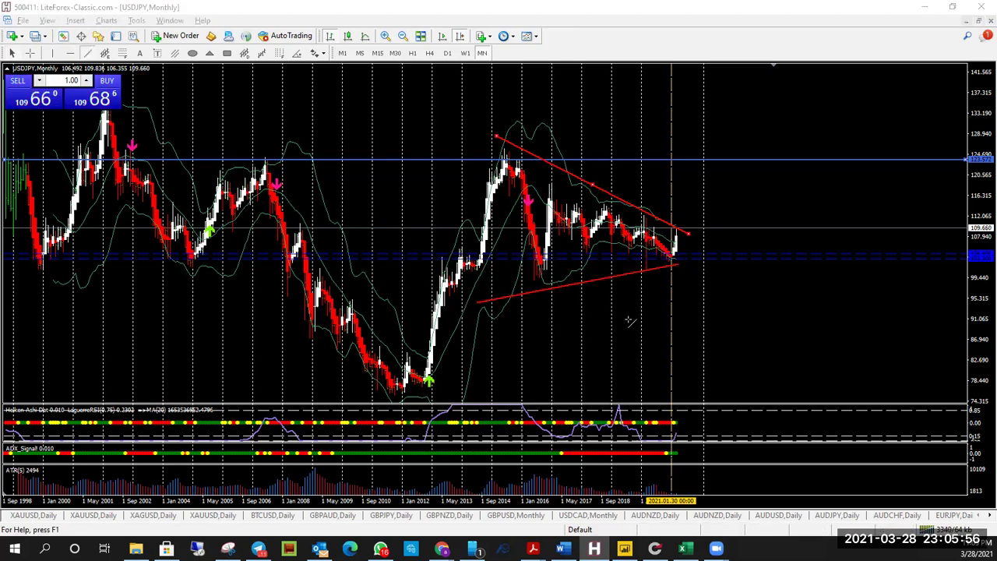
click(554, 326)
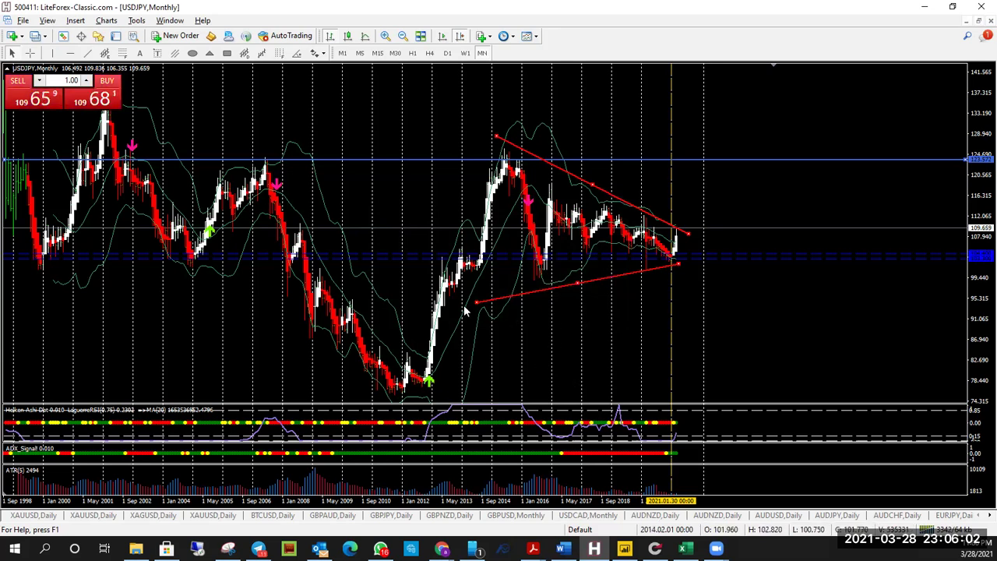
mouse_move(476, 302)
mouse_down()
mouse_move(488, 282)
mouse_move(482, 288)
mouse_up()
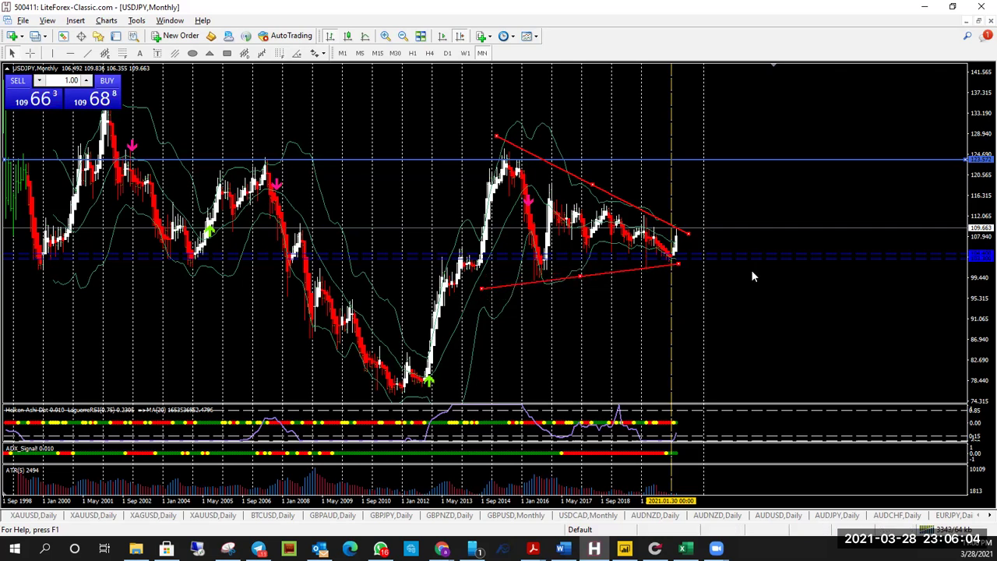
drag(699, 259, 698, 260)
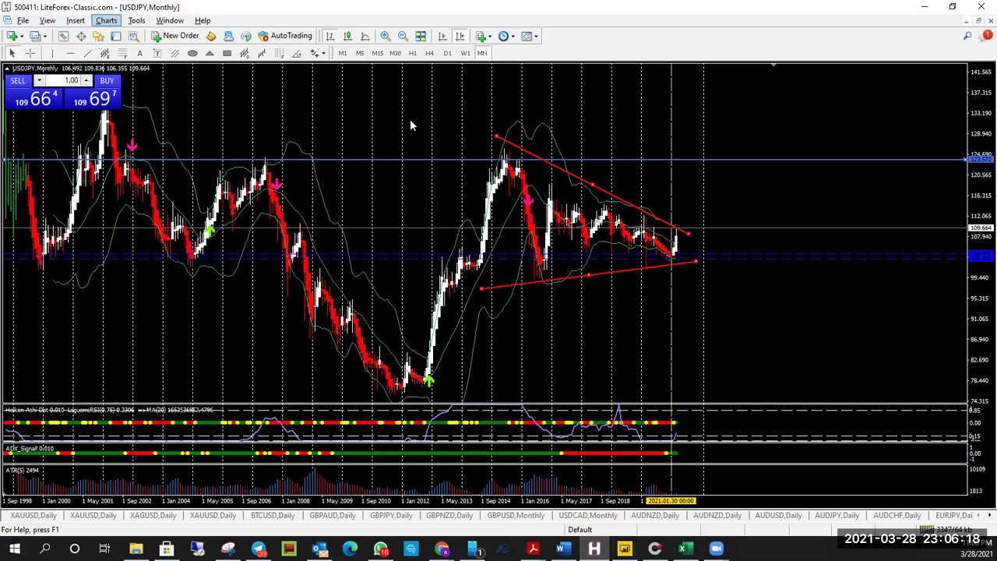
Step: Switch to Power BI, mark past yen declines with arrows and the zero level with a line and down arrow, clear everything, and leave focus mode
click(624, 548)
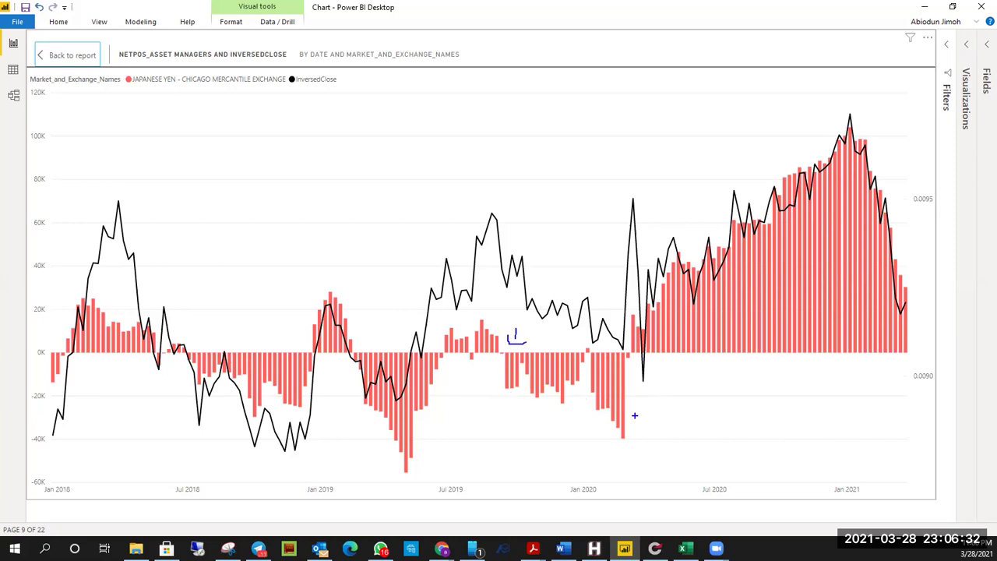
drag(504, 203, 611, 297)
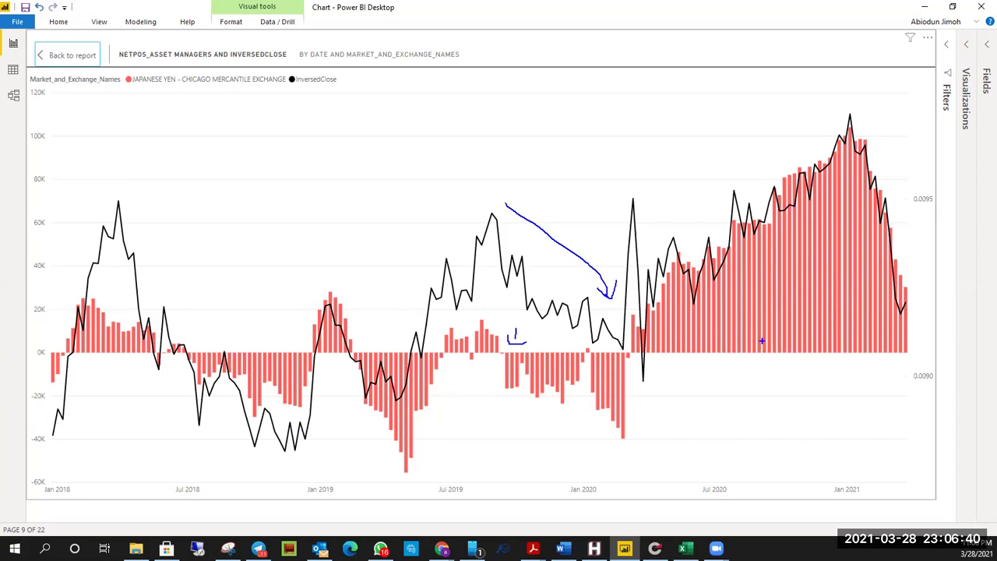
mouse_move(138, 227)
mouse_down()
mouse_move(203, 329)
mouse_move(209, 315)
mouse_up()
drag(347, 261, 361, 321)
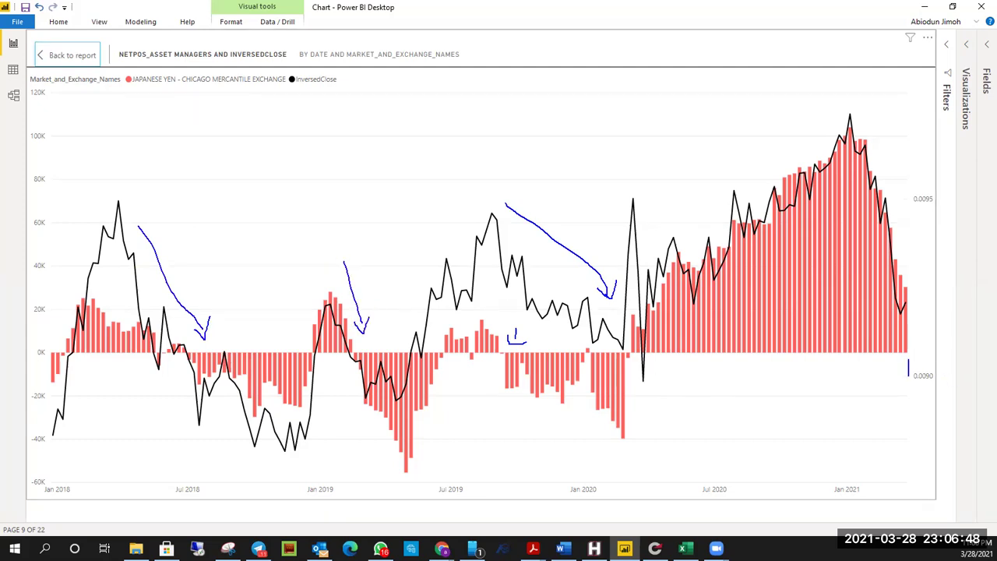
drag(905, 374, 911, 376)
drag(791, 356, 927, 350)
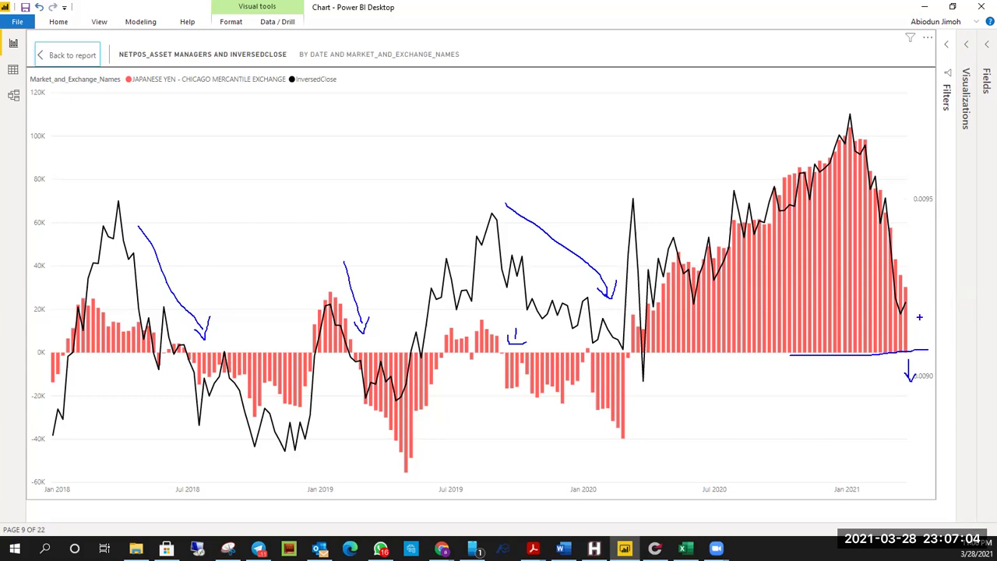
key(Escape)
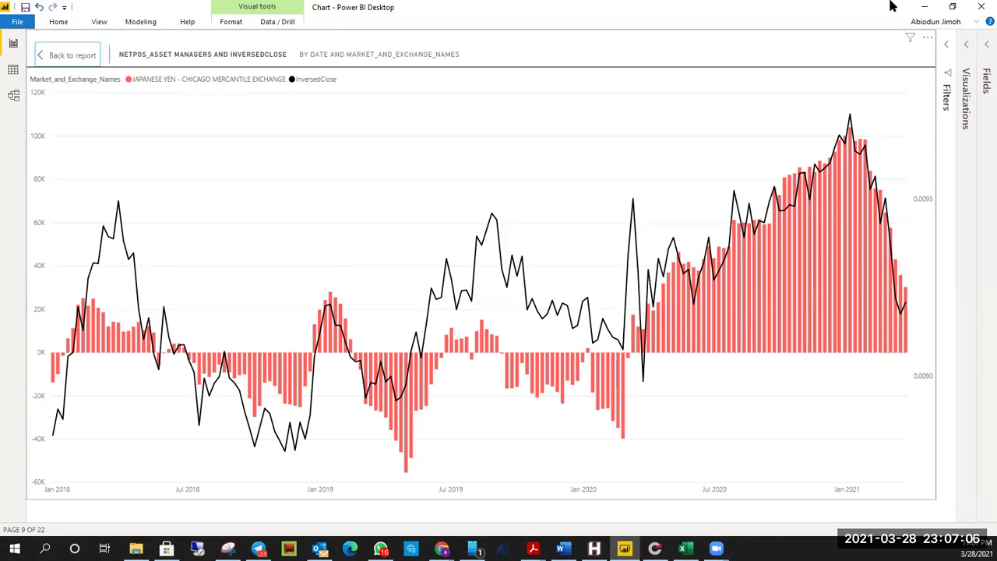
key(Escape)
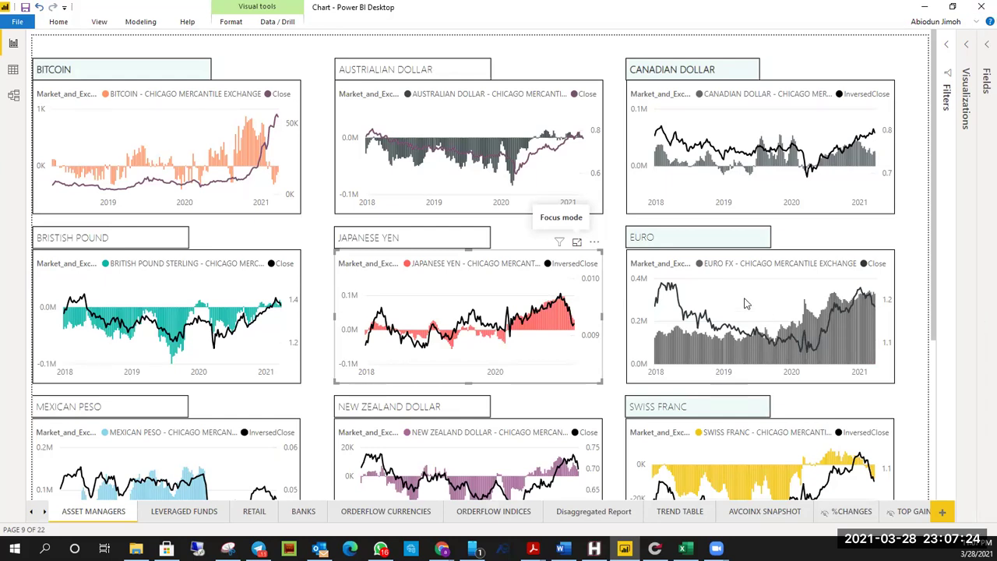
Step: Inspect the Euro chart on the report page, sketch over its recent price movement, and clear the mark
scroll(777, 265, down, 1)
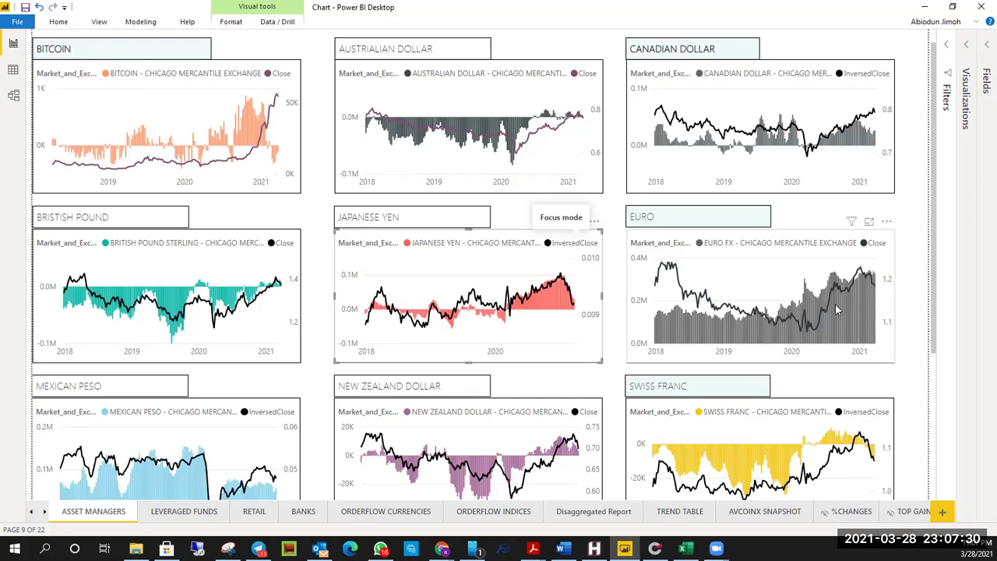
mouse_move(836, 305)
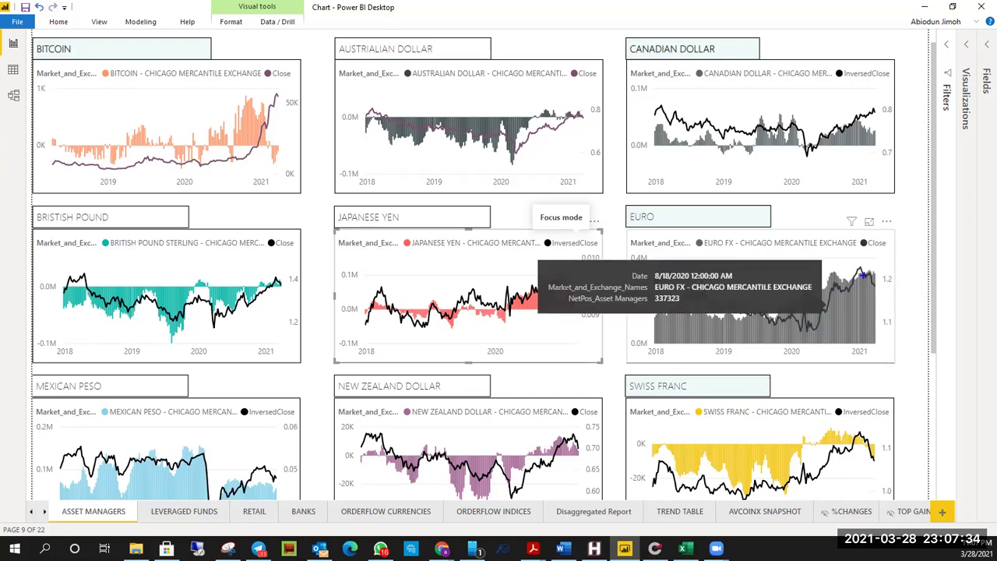
drag(818, 331, 881, 288)
key(Escape)
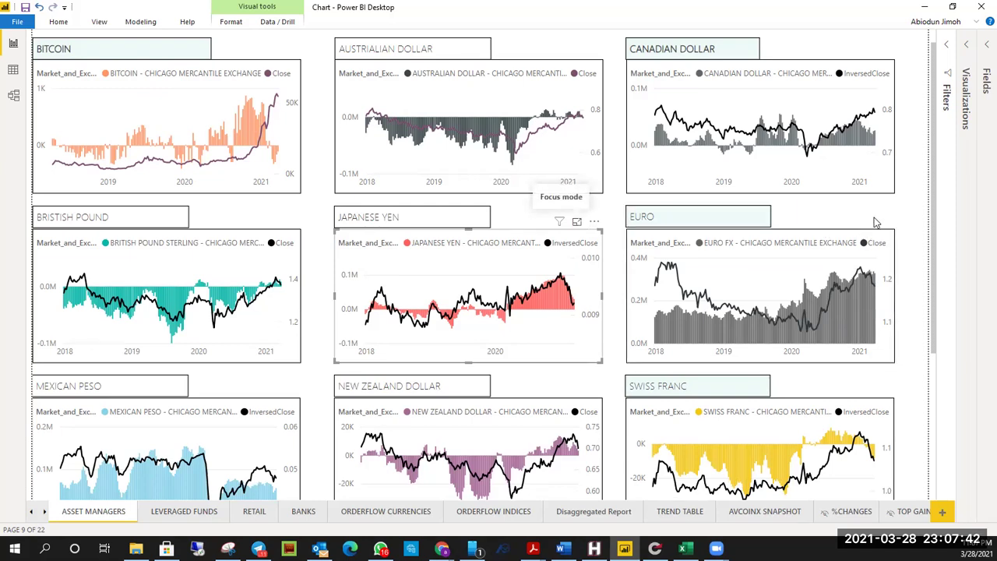
Step: Open the Euro chart in focus mode, mark the late 2020 price lows and a rising line, clear the marks, and return to the report
click(889, 222)
mouse_move(840, 246)
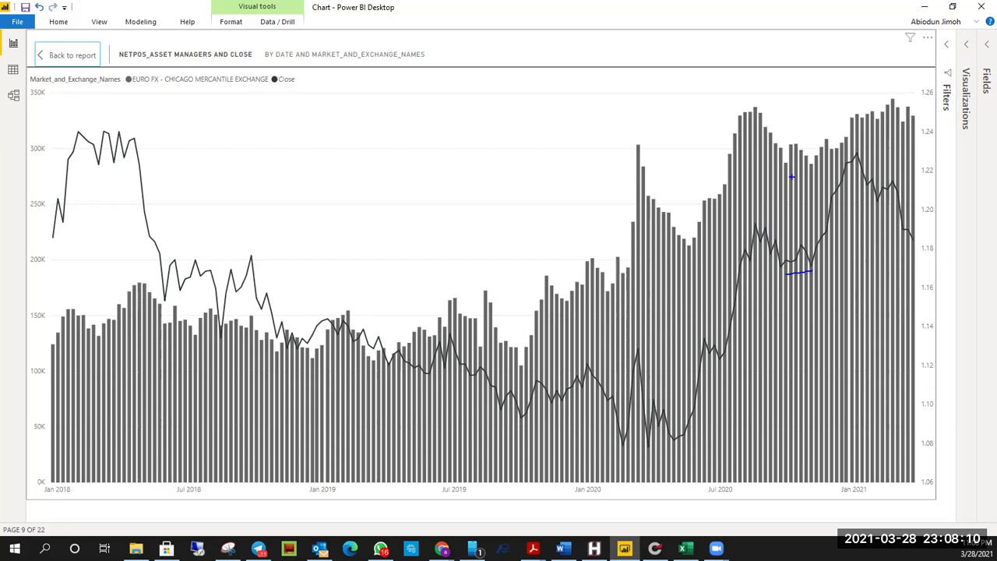
mouse_move(849, 265)
mouse_down()
mouse_move(931, 254)
mouse_move(936, 168)
mouse_move(940, 184)
mouse_up()
key(Escape)
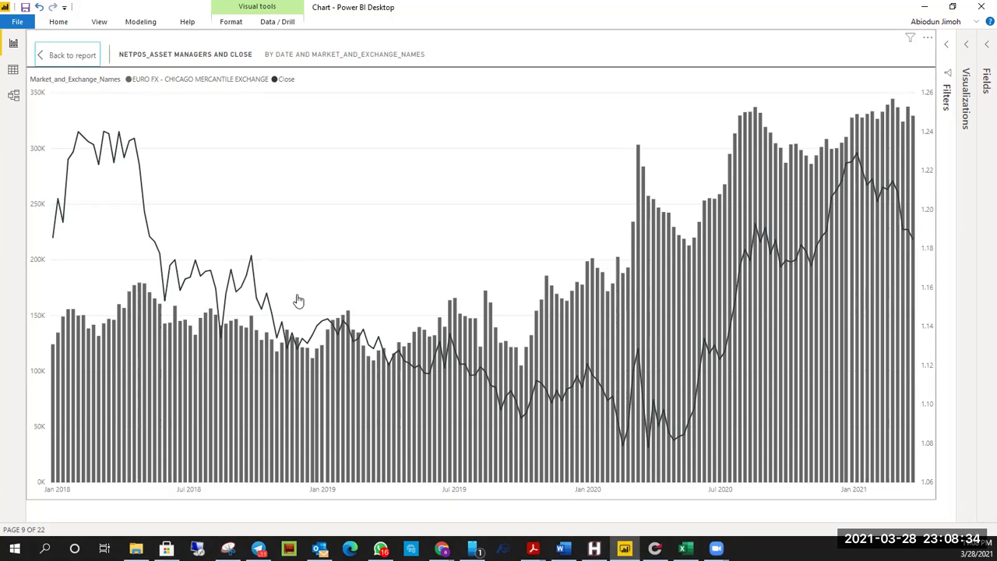
key(Escape)
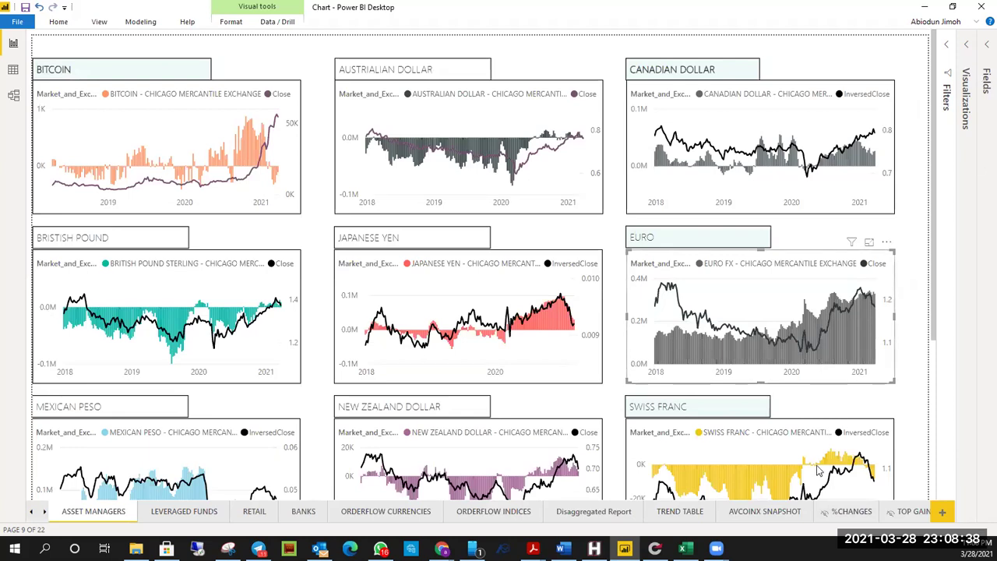
Step: Switch to the EURUSD daily chart in MetaTrader and place a horizontal line under the autumn 2020 lows at about 1.1628
click(593, 549)
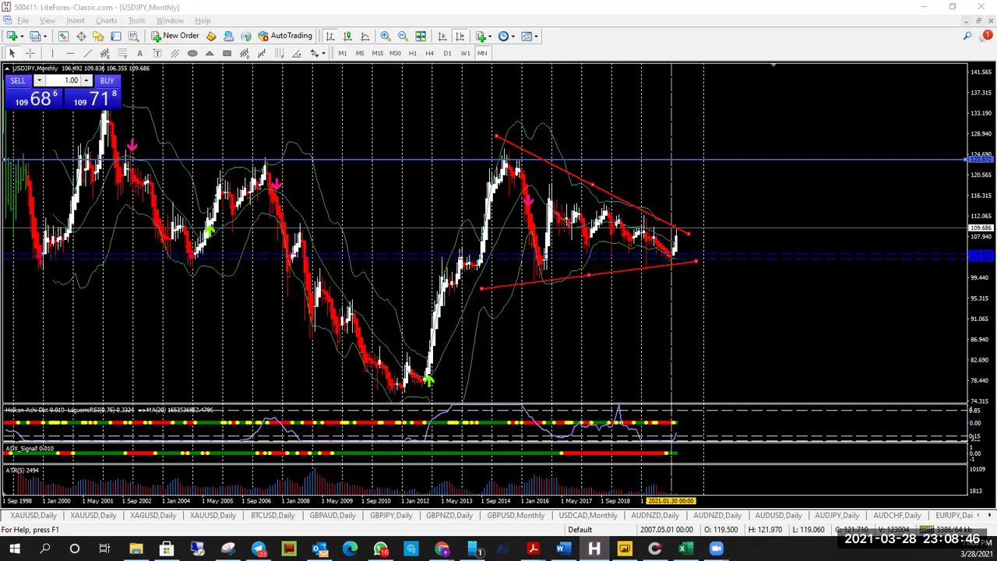
key(ctrl+Tab)
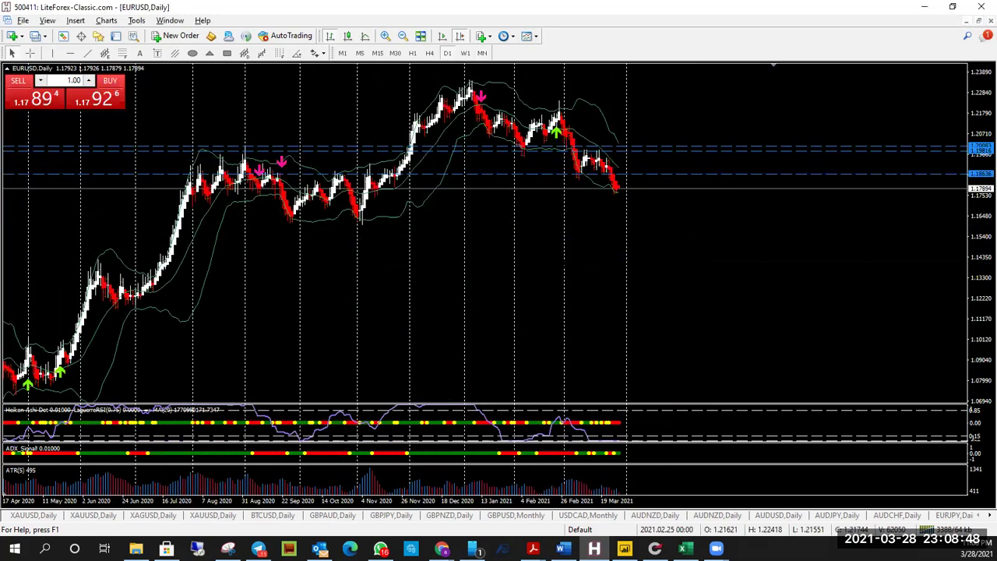
scroll(533, 269, up, 3)
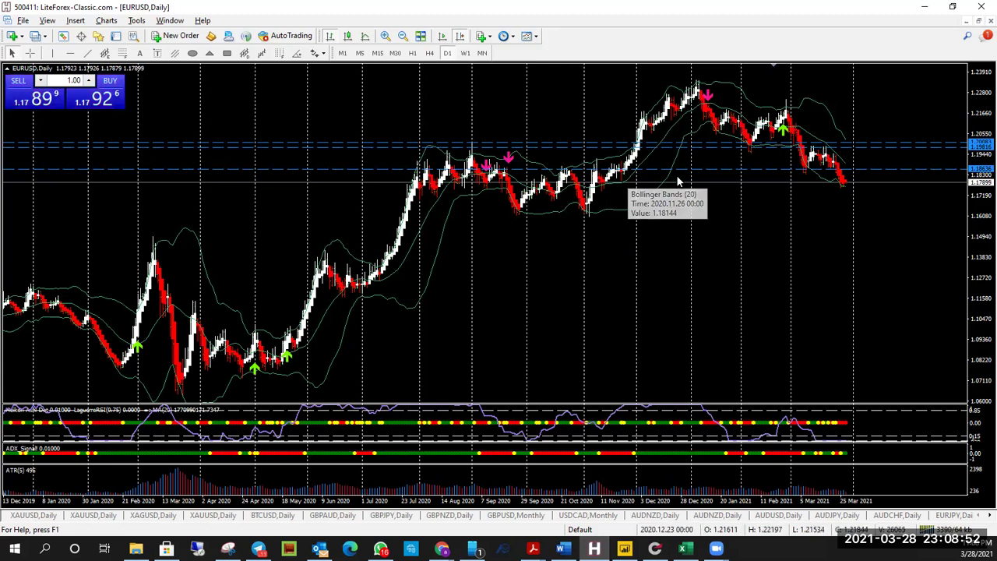
scroll(678, 183, down, 2)
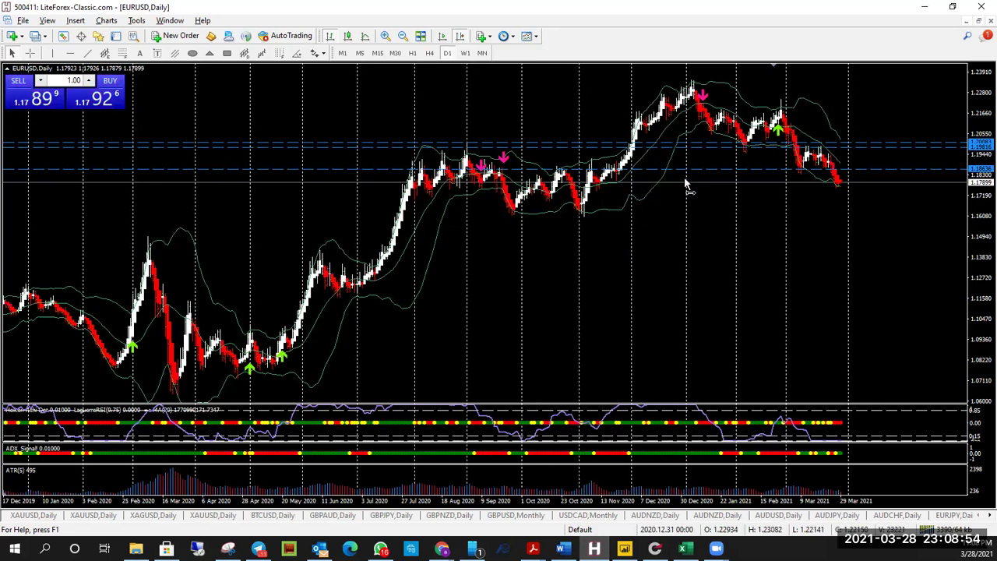
drag(696, 195, 699, 212)
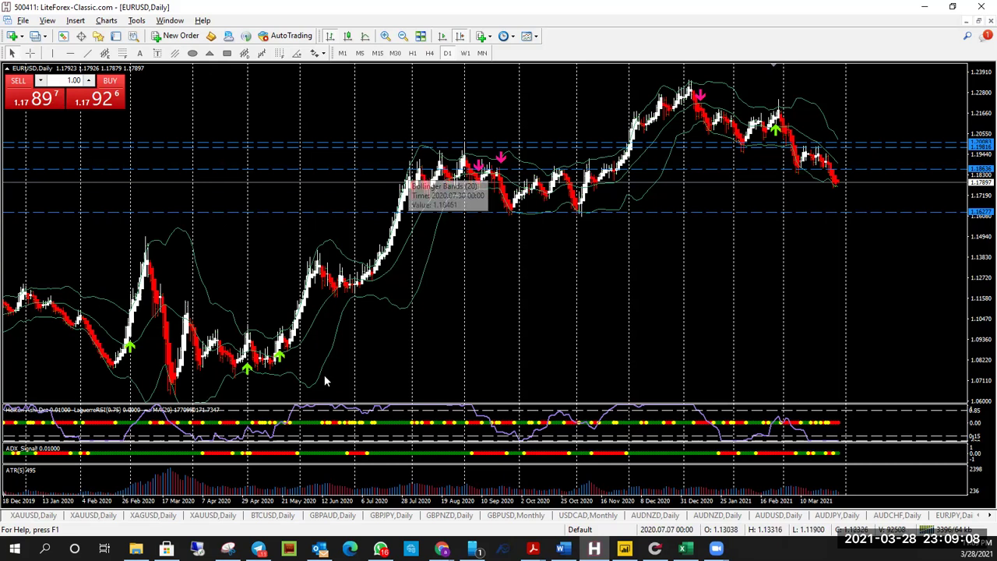
Step: Switch to Power BI, open the "for presentation" report page, and filter the market to EURO FX
key(alt+Tab)
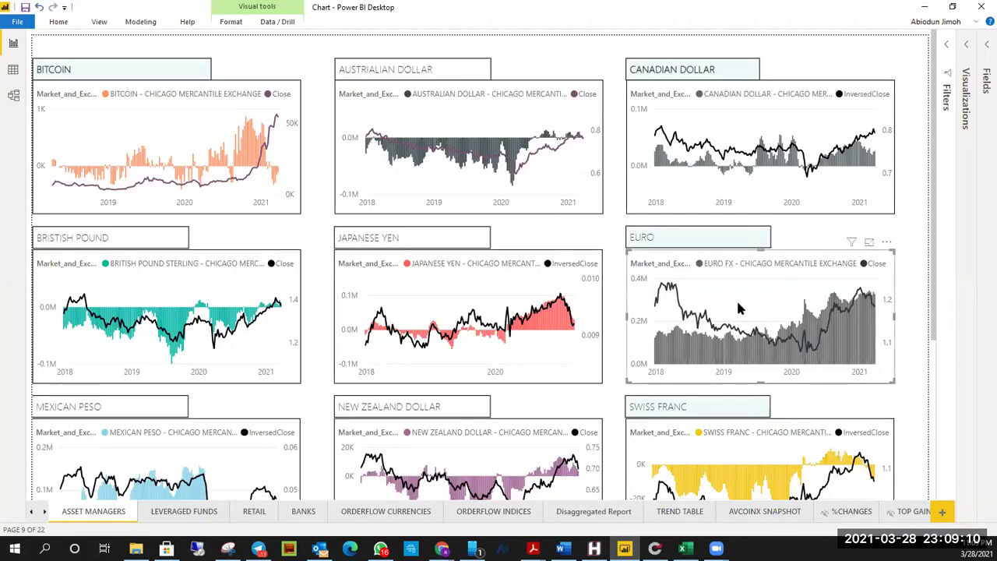
scroll(506, 502, down, 1)
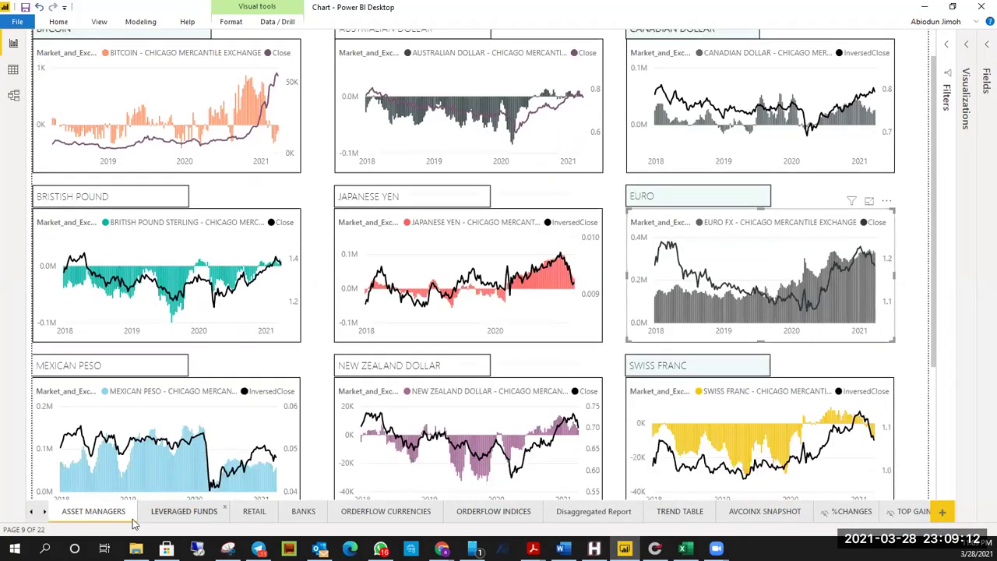
click(45, 513)
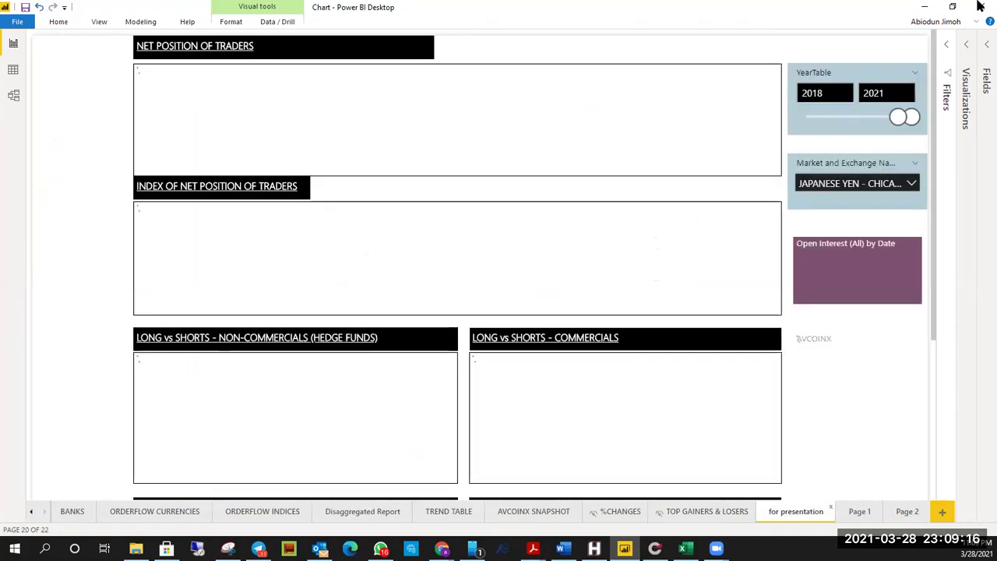
click(857, 189)
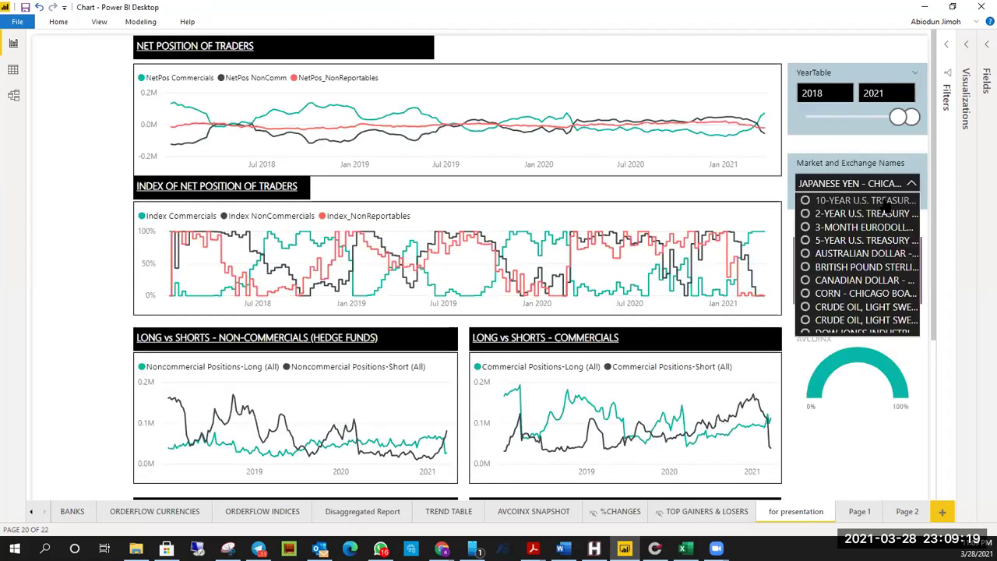
scroll(848, 298, down, 2)
scroll(845, 273, down, 2)
click(845, 269)
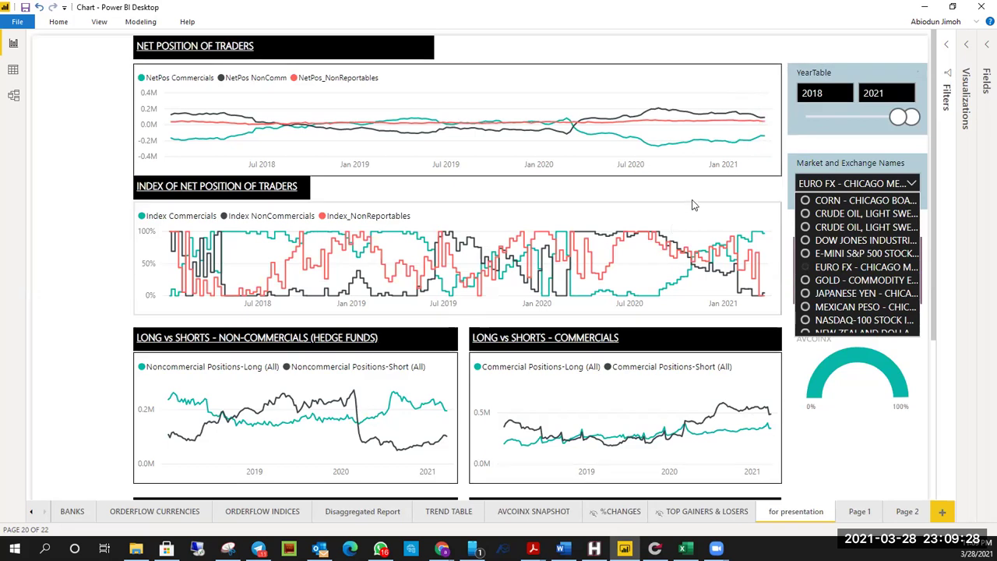
Step: Close the market list and examine the Euro long versus short charts for hedge funds, commercials and retail traders
click(471, 410)
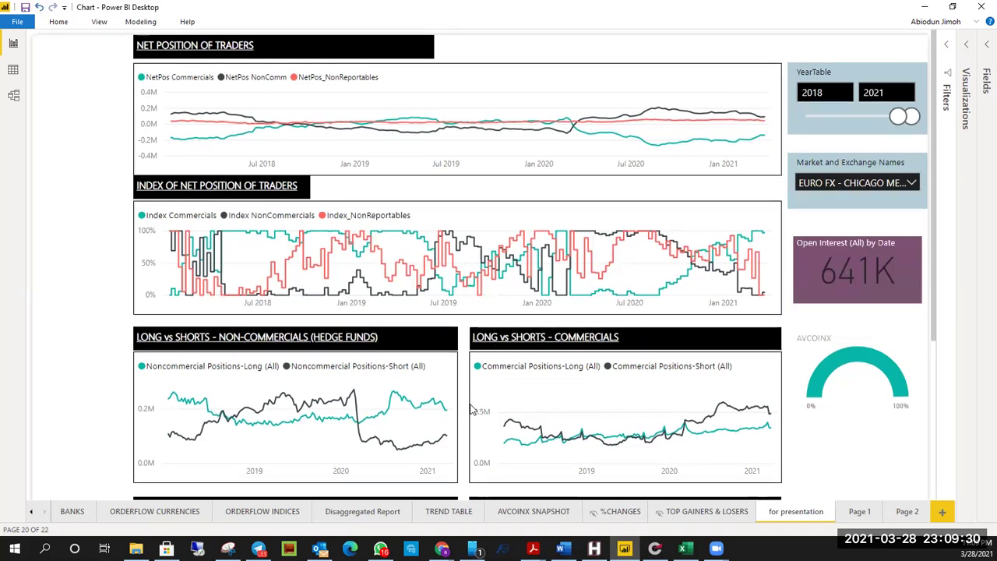
scroll(471, 411, down, 3)
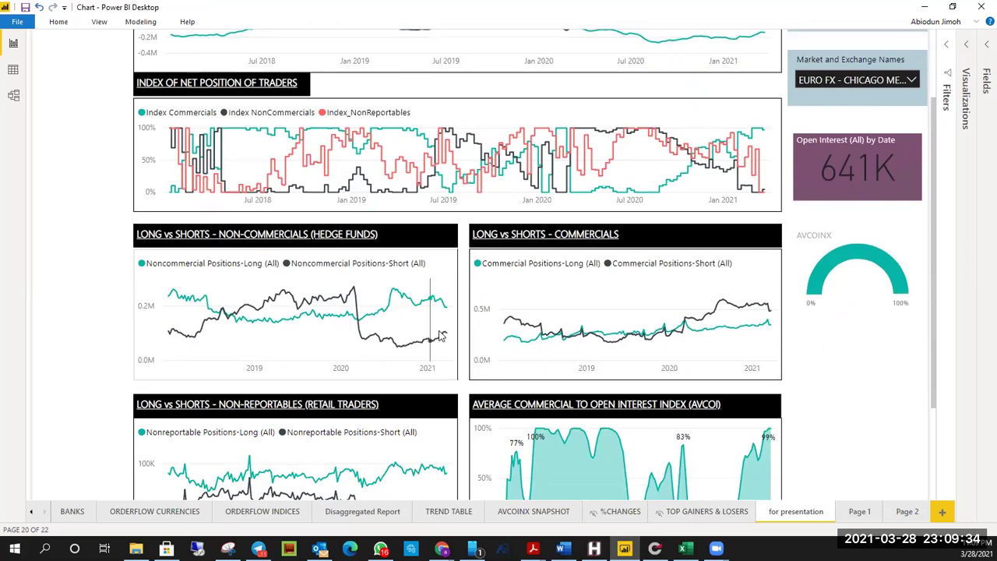
scroll(441, 335, down, 1)
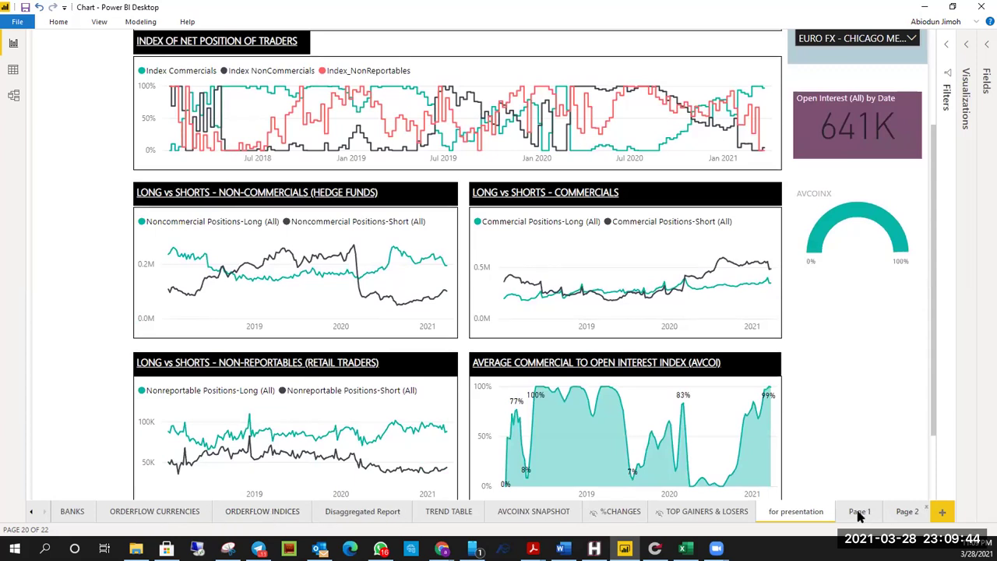
Step: Return to the ASSET MANAGERS report page and examine the Mexican Peso positioning chart
click(32, 514)
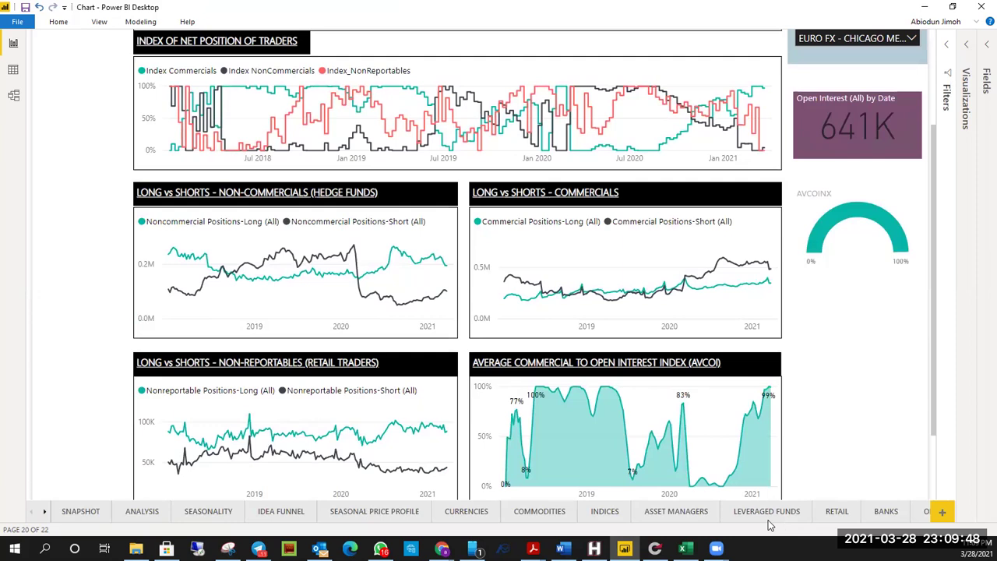
click(677, 511)
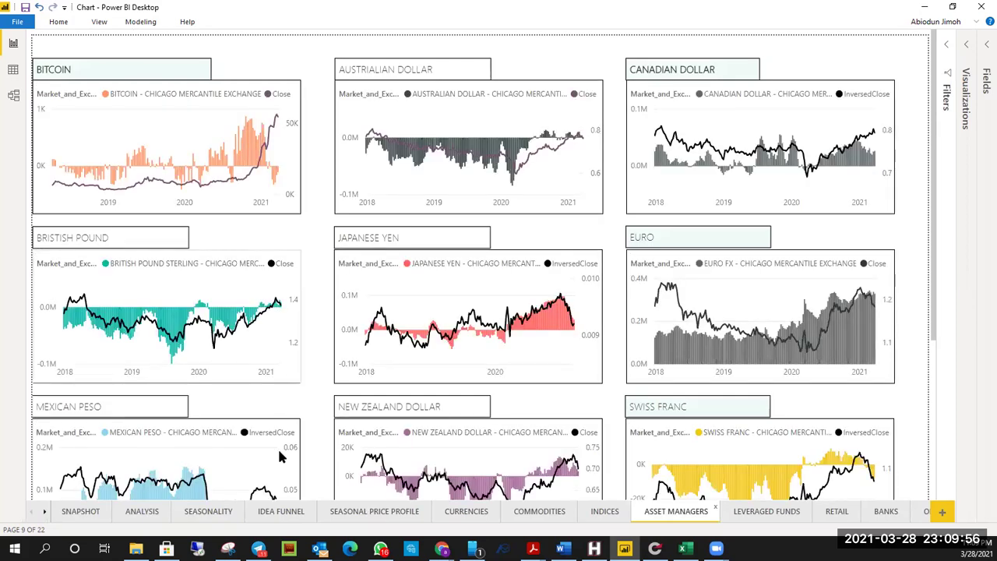
scroll(272, 380, down, 3)
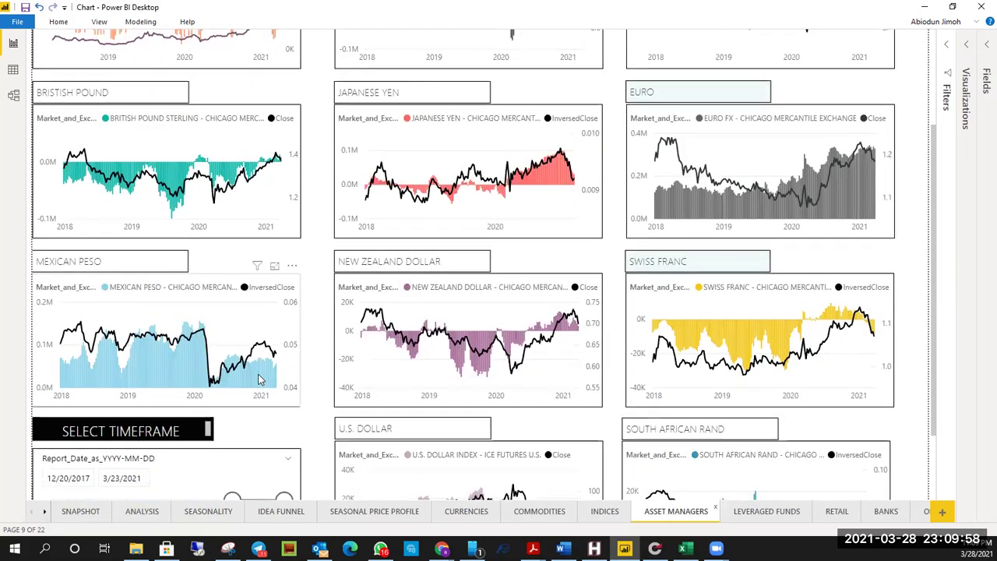
mouse_move(261, 379)
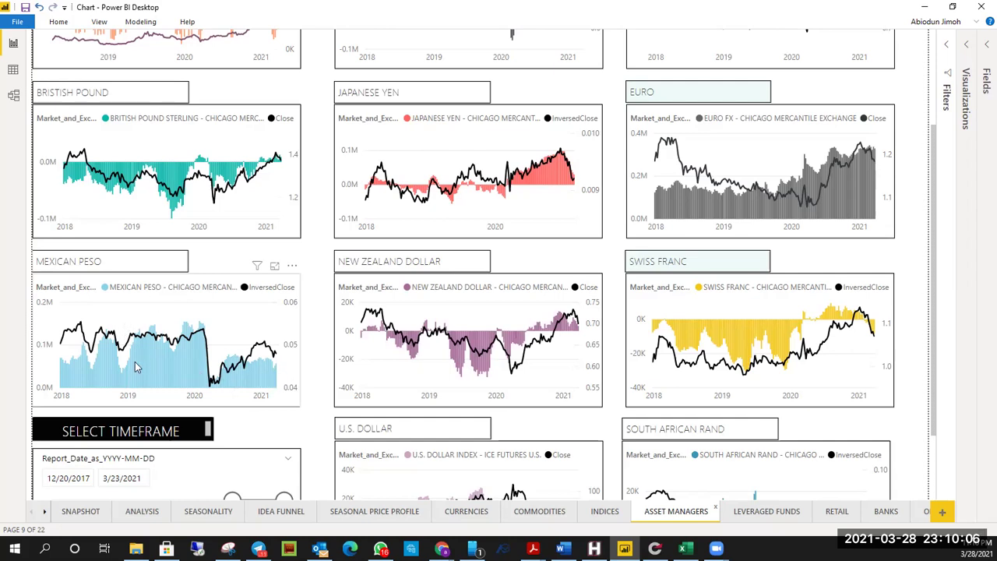
mouse_move(148, 362)
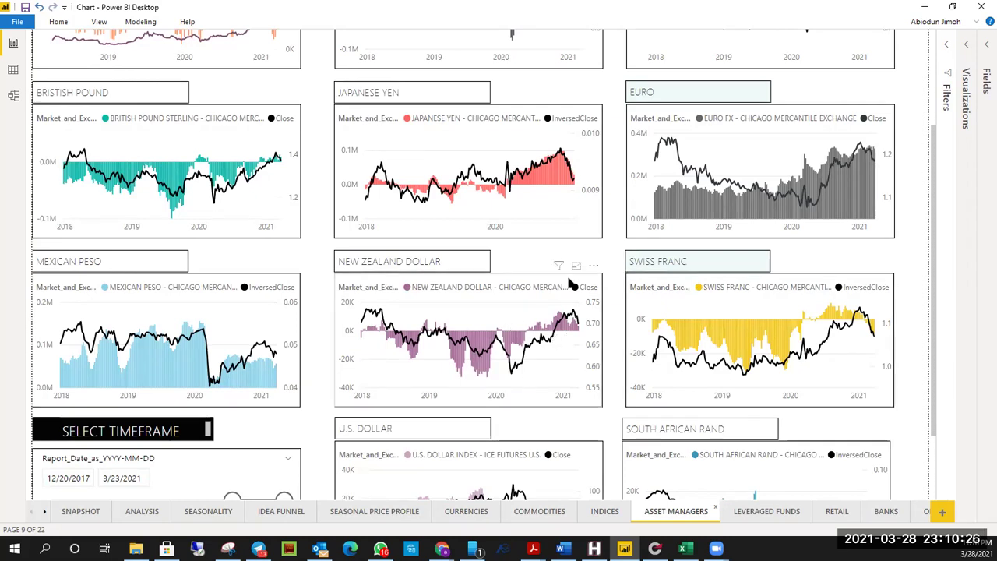
Step: Open the New Zealand Dollar chart in focus mode, mark the area below its latest bars, clear the mark, and return to the report
click(546, 391)
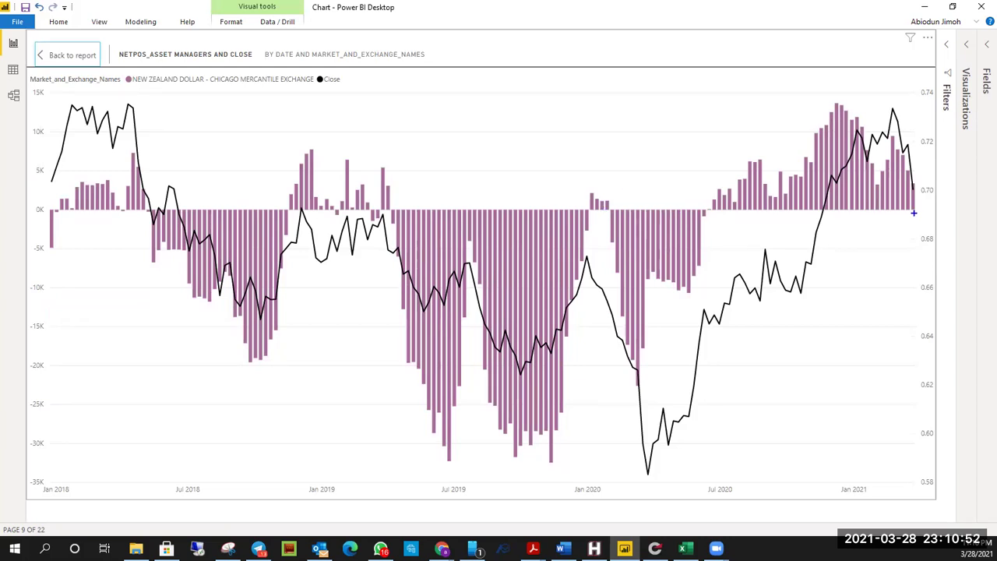
drag(899, 223, 866, 246)
key(Escape)
click(70, 59)
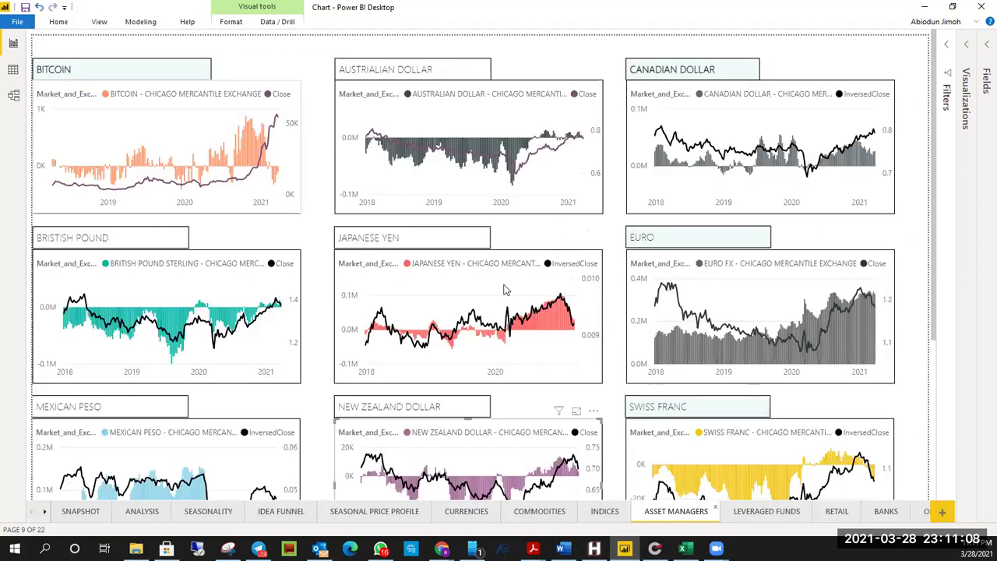
Step: Open the Swiss Franc chart in focus mode, inspect the net position for 2/9/2021, and return to the report
scroll(519, 335, down, 4)
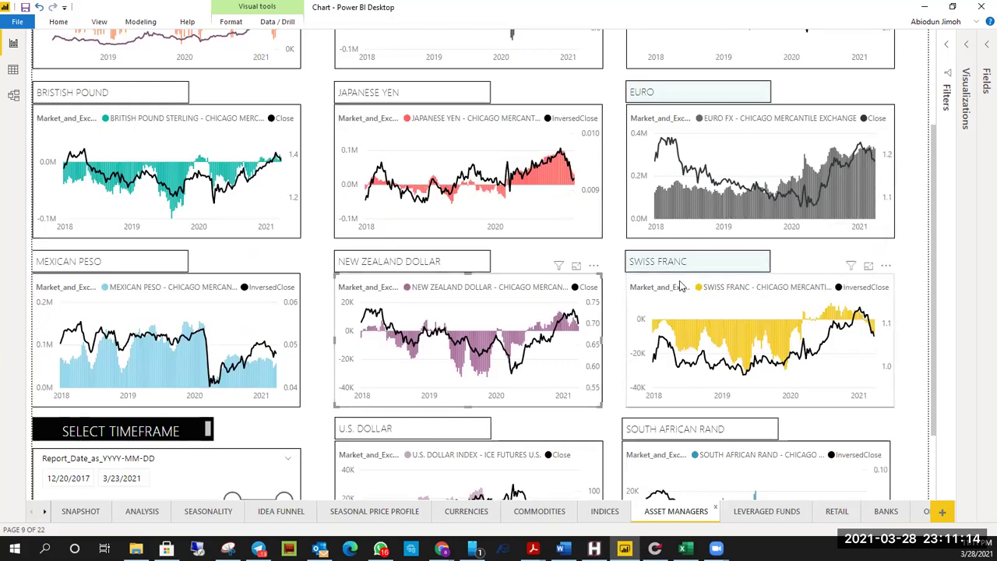
scroll(796, 287, down, 1)
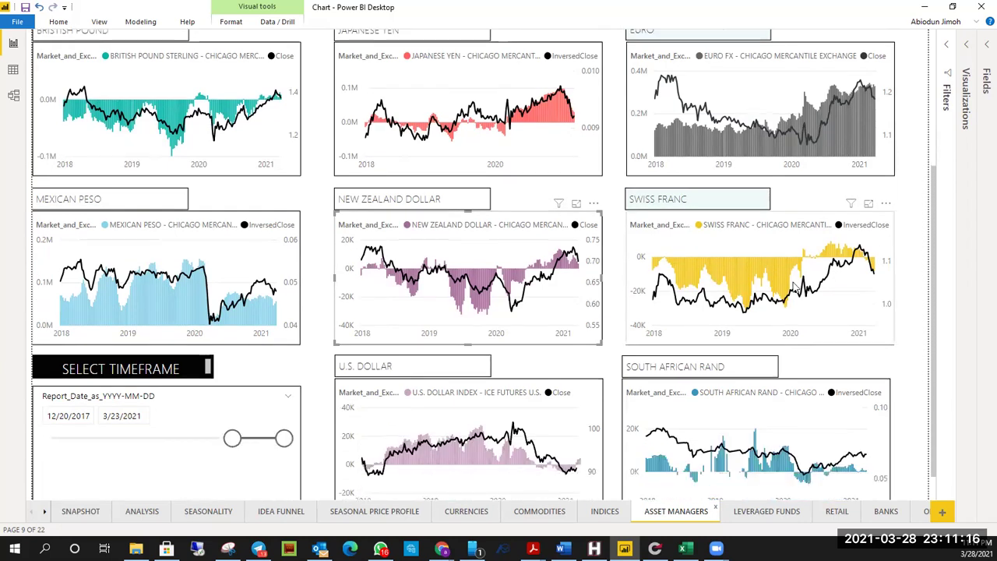
click(869, 203)
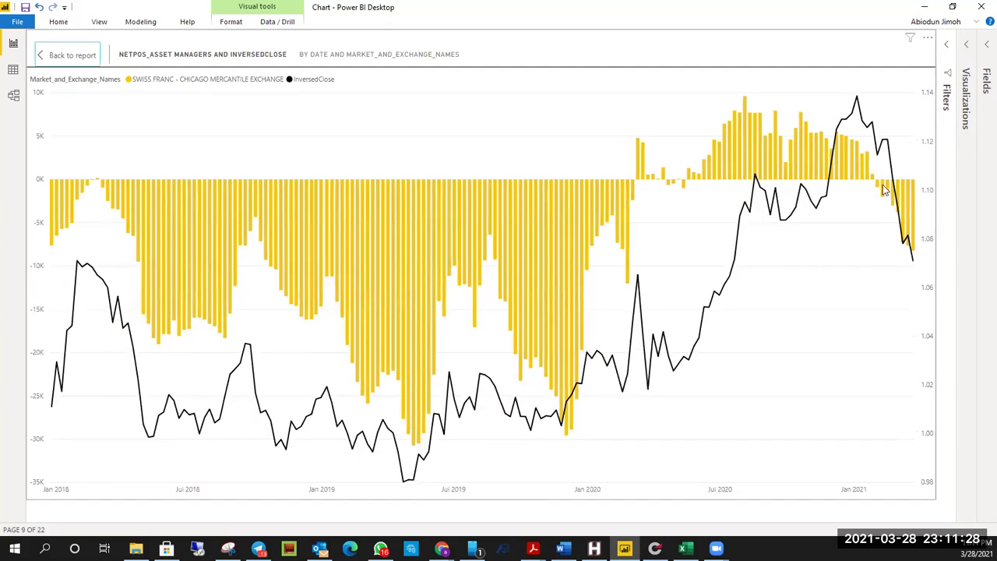
mouse_move(885, 190)
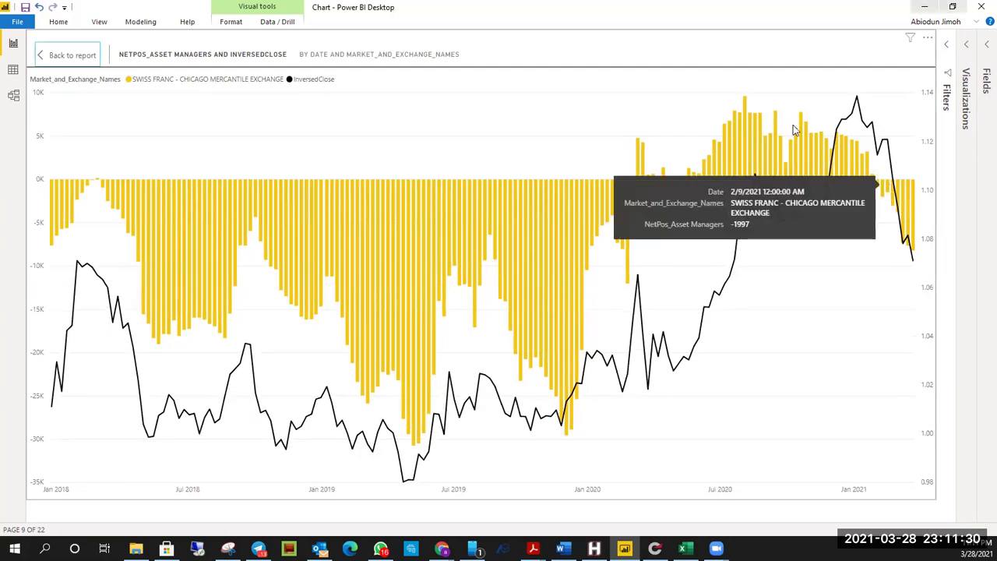
click(53, 59)
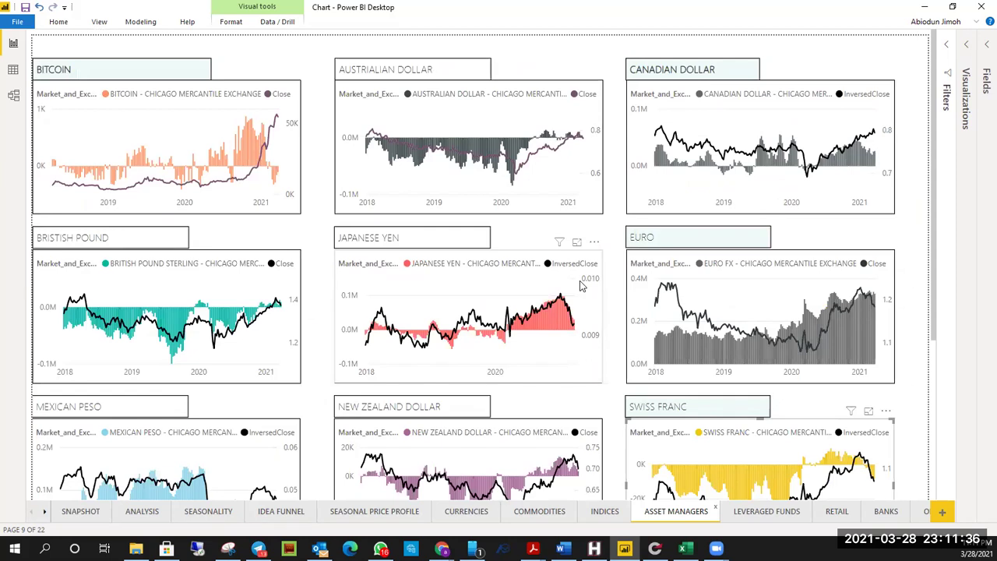
Step: Open the U.S. Dollar index chart in focus mode to examine asset manager positioning against price
scroll(544, 371, down, 5)
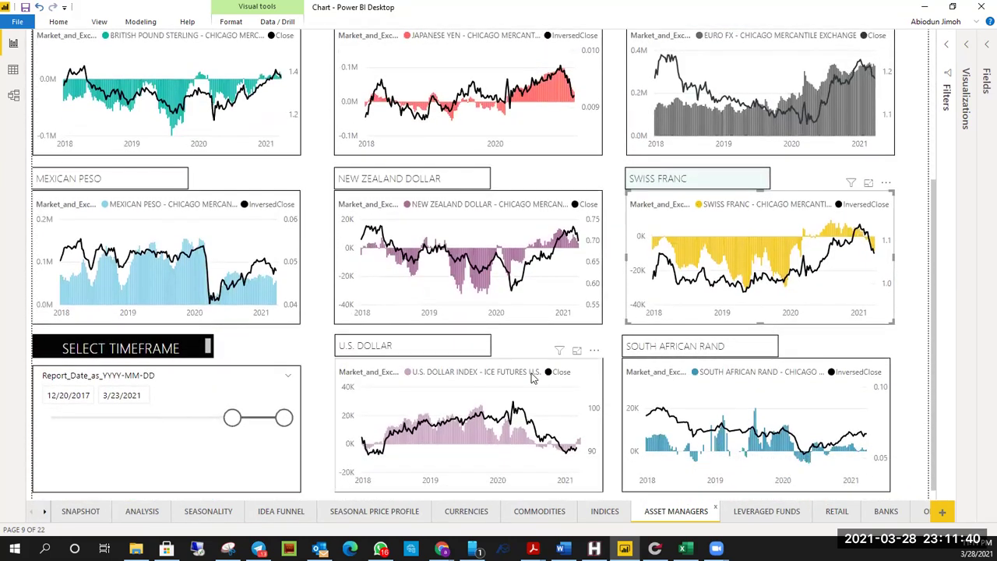
scroll(545, 366, down, 1)
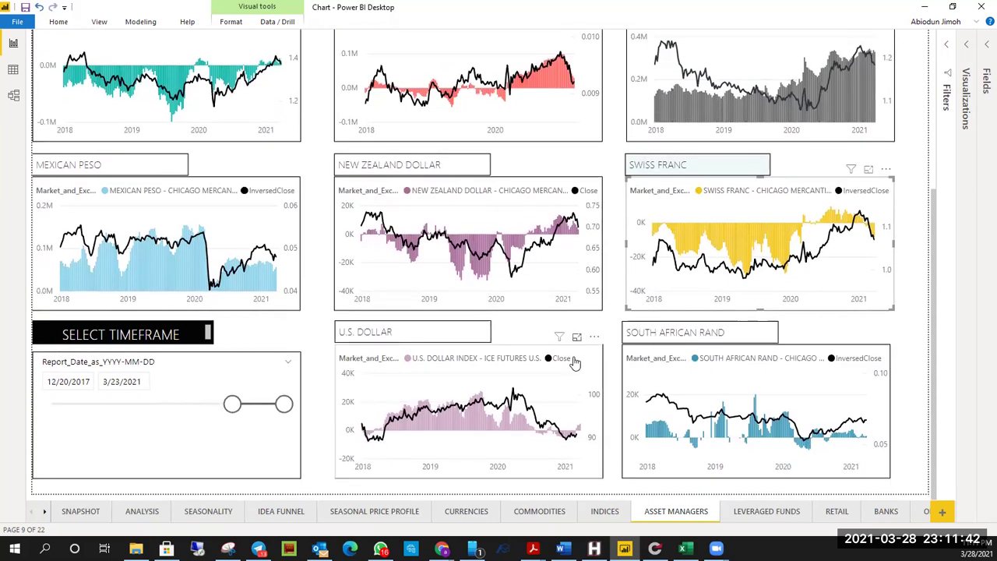
click(577, 337)
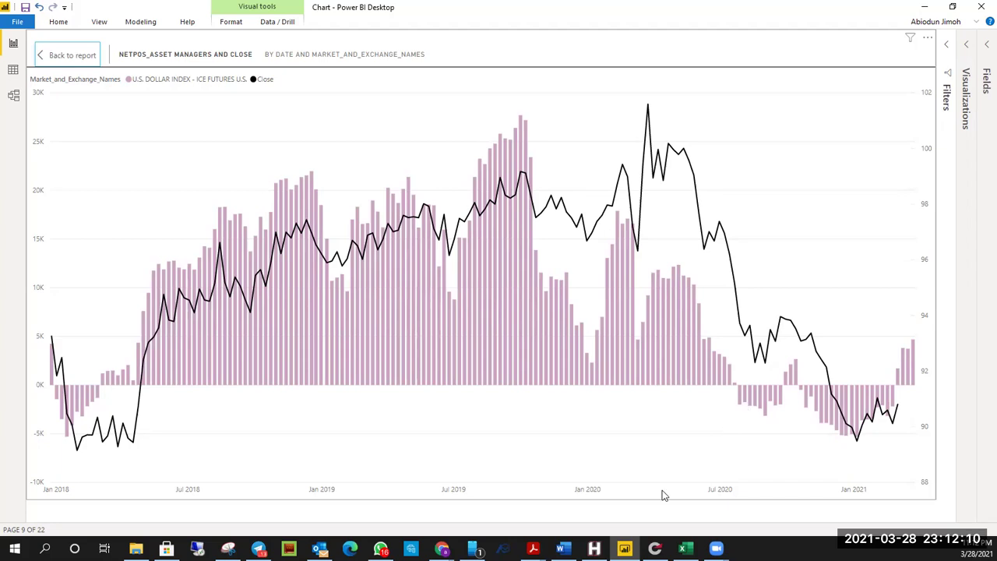
Step: Switch to MetaTrader and open the Market Watch with all available symbols shown
click(595, 549)
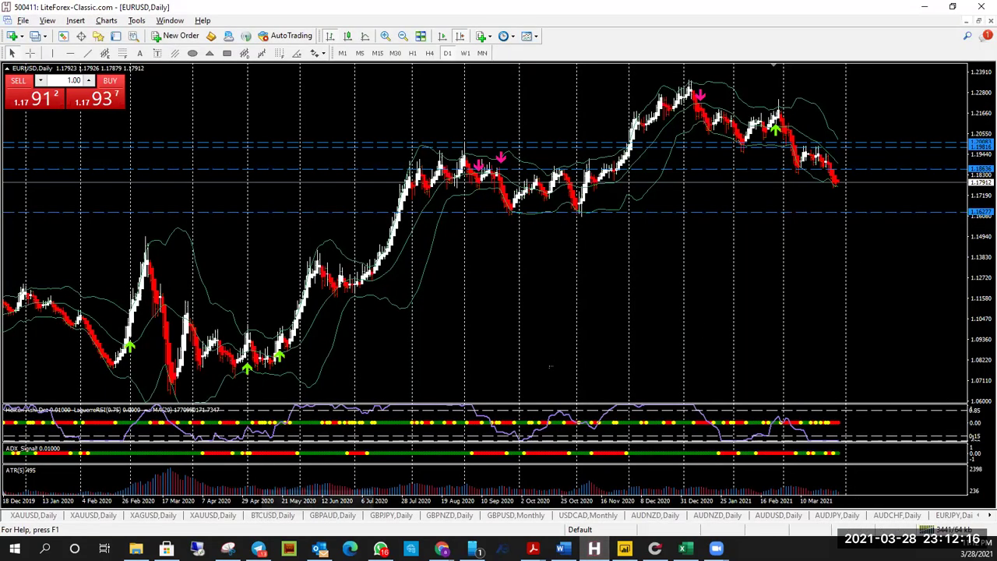
scroll(490, 350, up, 2)
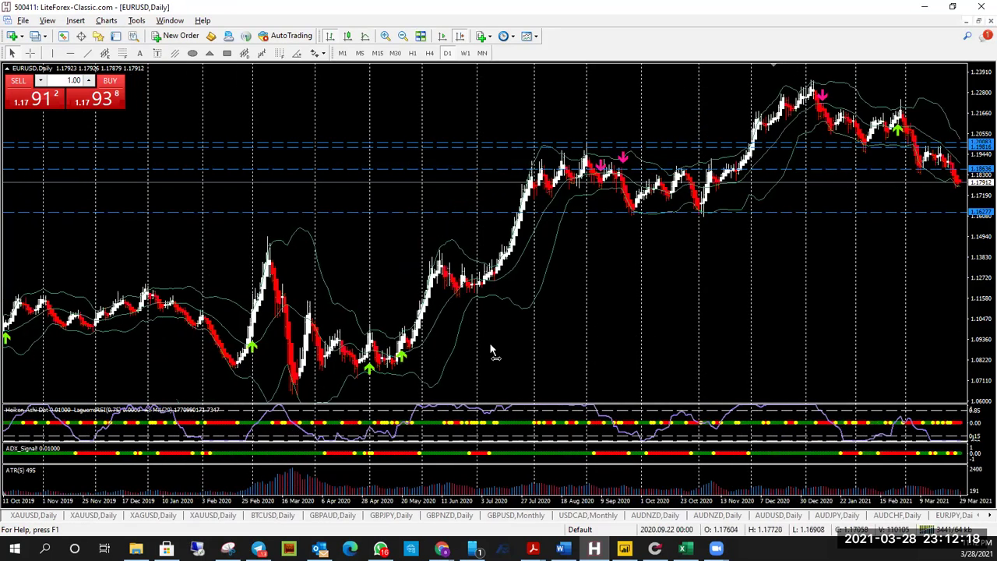
scroll(493, 355, down, 2)
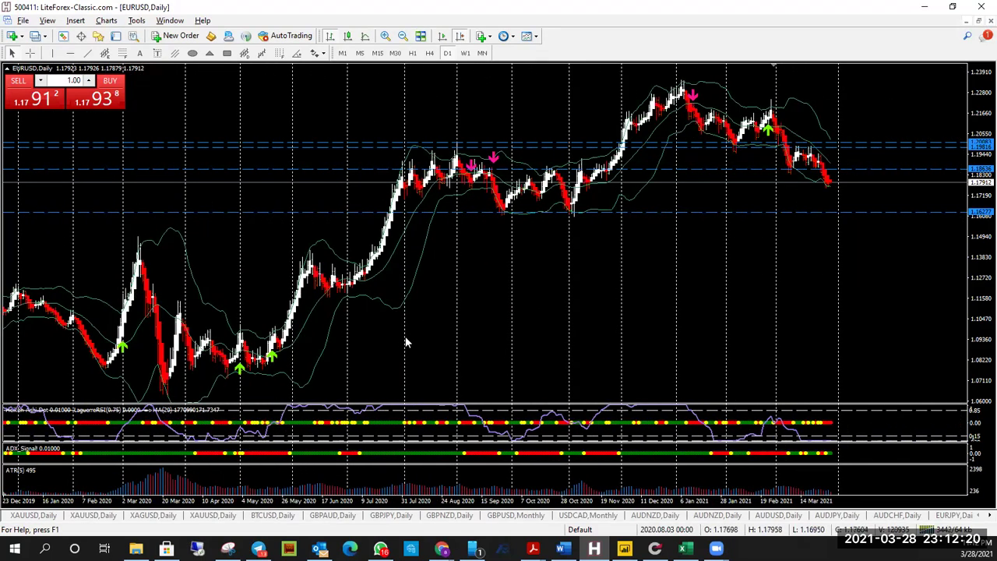
key(ctrl+m)
click(86, 293)
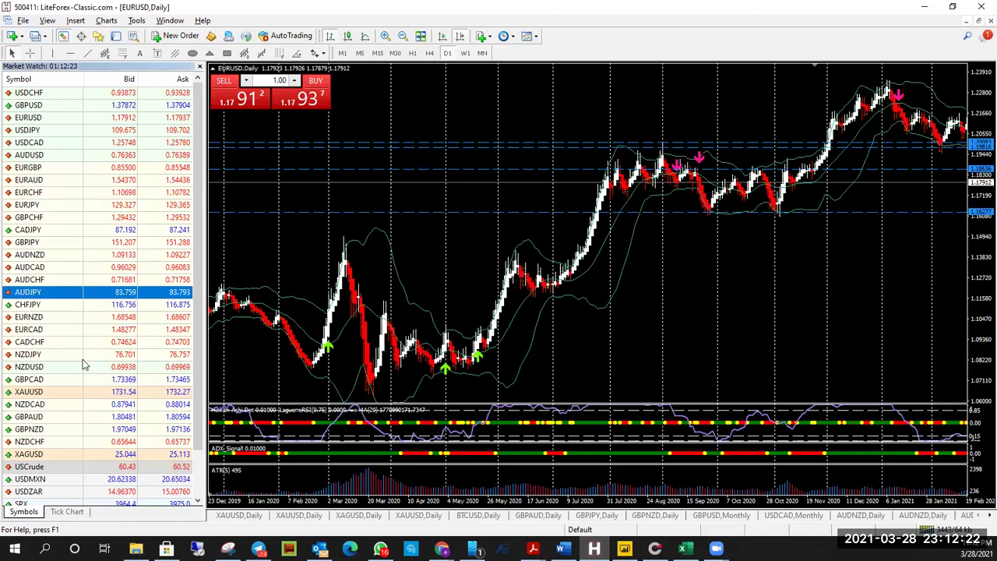
scroll(70, 468, down, 2)
scroll(81, 455, up, 2)
right_click(62, 324)
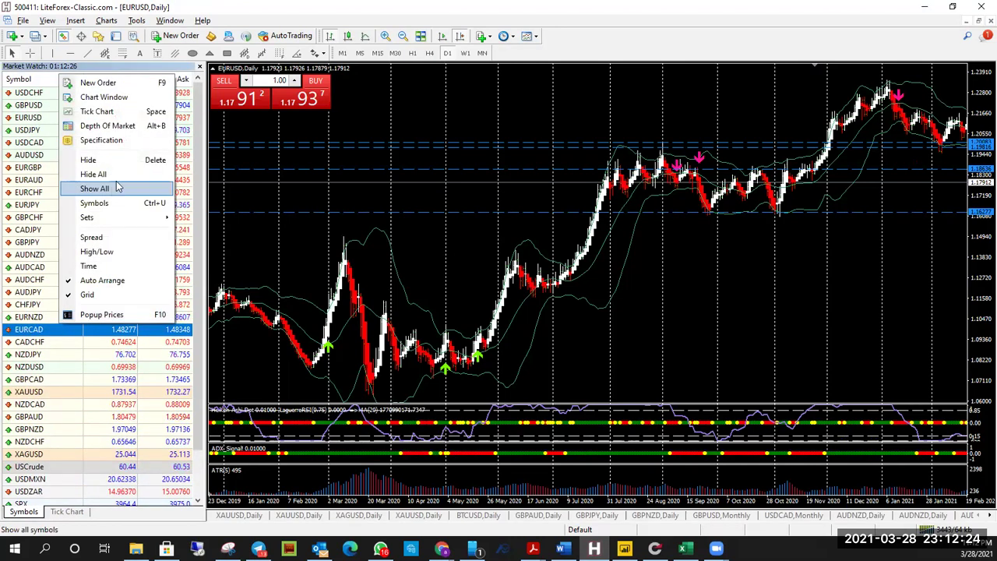
click(116, 189)
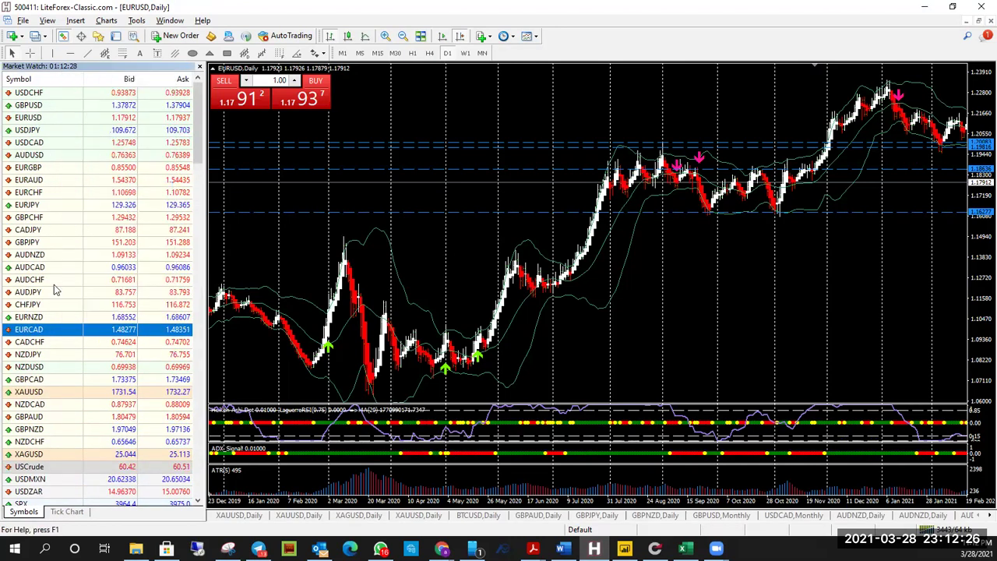
Step: Look through the Market Watch symbols to the end of the list, and minimize MetaTrader to return to Power BI
scroll(68, 456, down, 2)
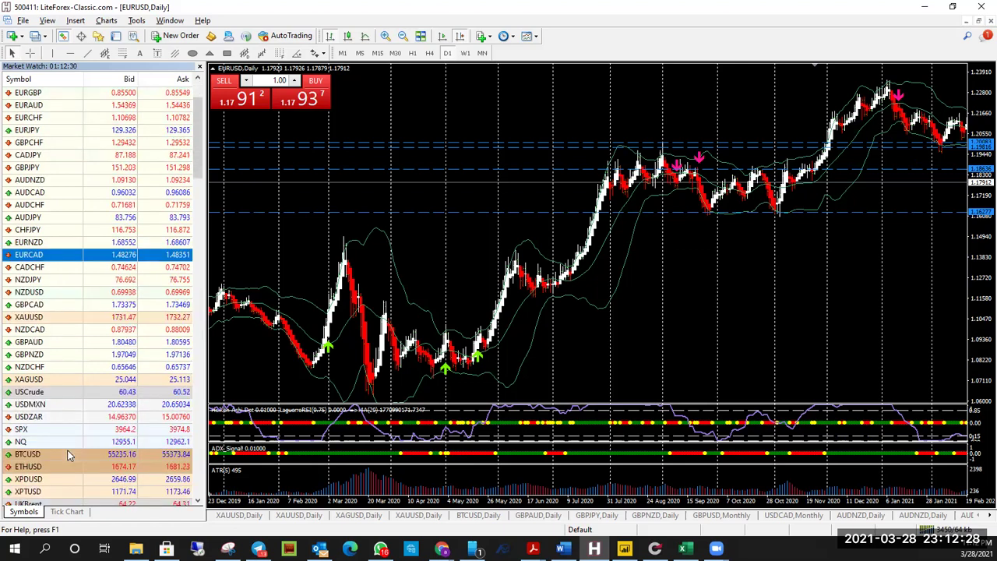
scroll(68, 456, down, 15)
scroll(64, 481, down, 11)
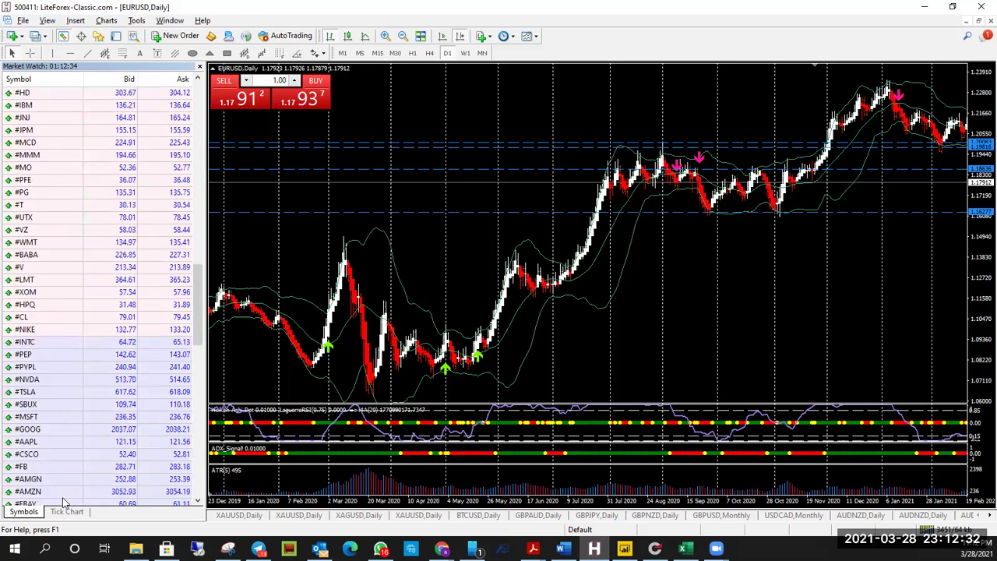
scroll(63, 499, down, 9)
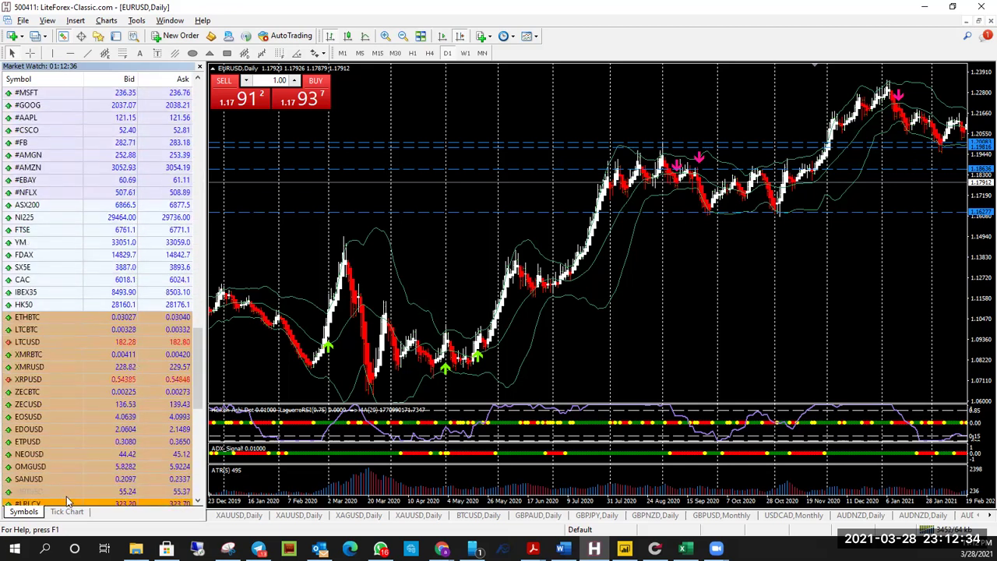
scroll(67, 496, down, 8)
scroll(68, 496, down, 4)
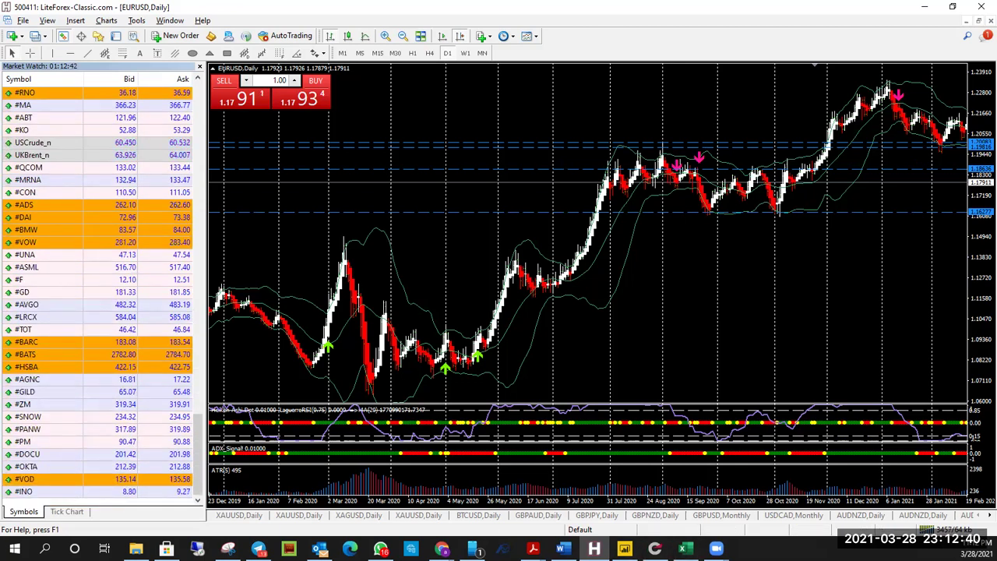
click(925, 6)
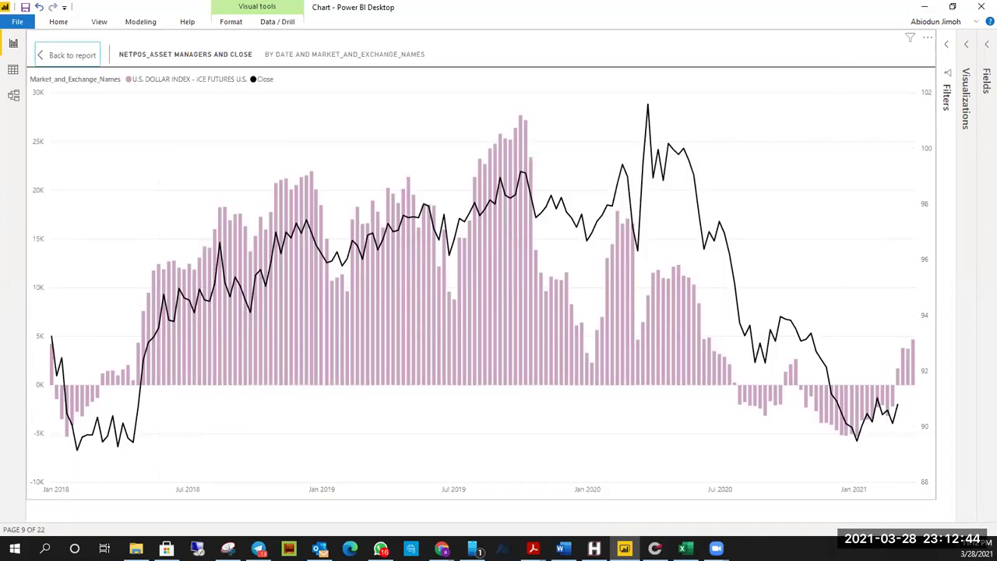
key(alt+Tab)
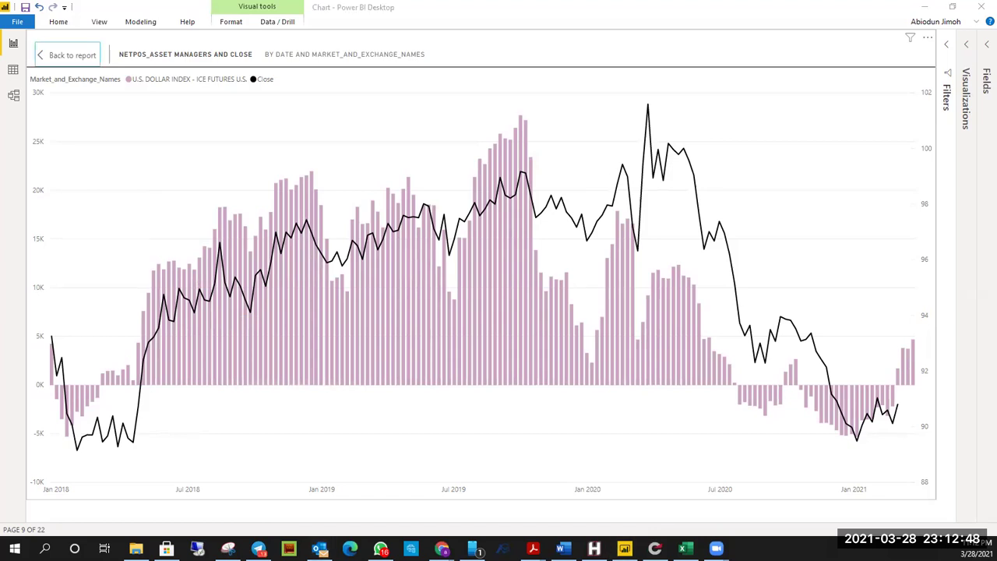
Step: Launch IFC Markets MT4 from the desktop and return to the U.S. Dollar index chart in Power BI
key(super+d)
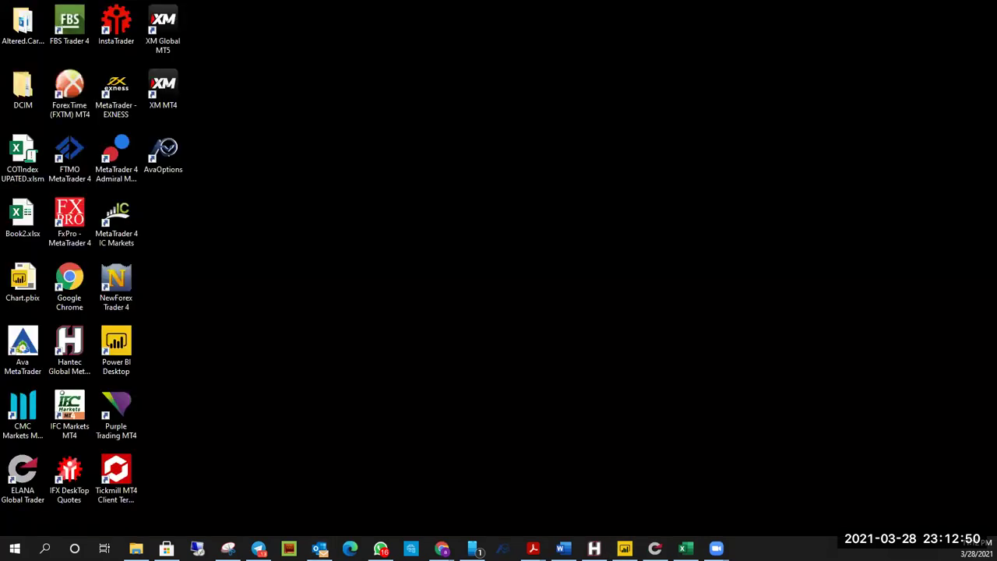
click(70, 415)
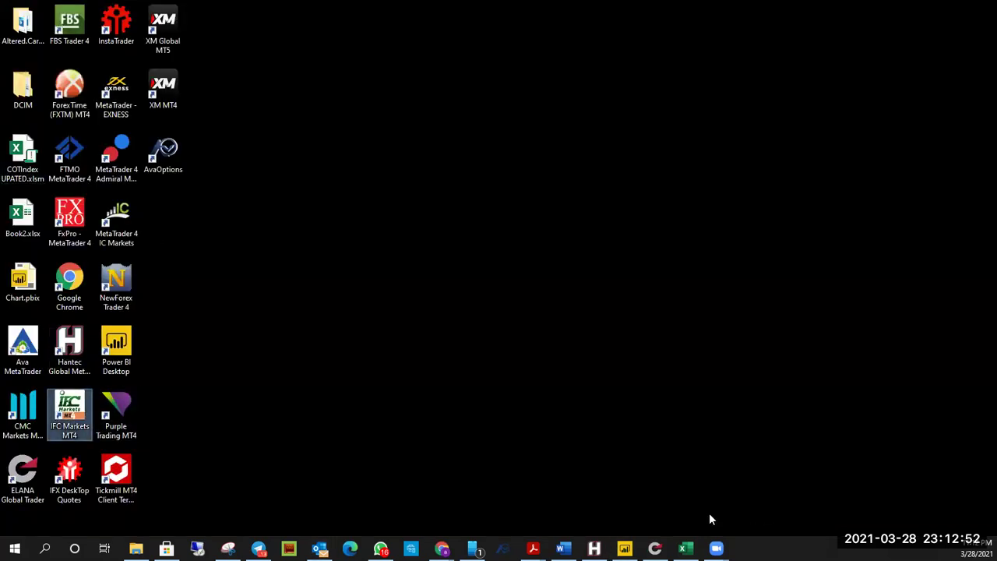
click(624, 549)
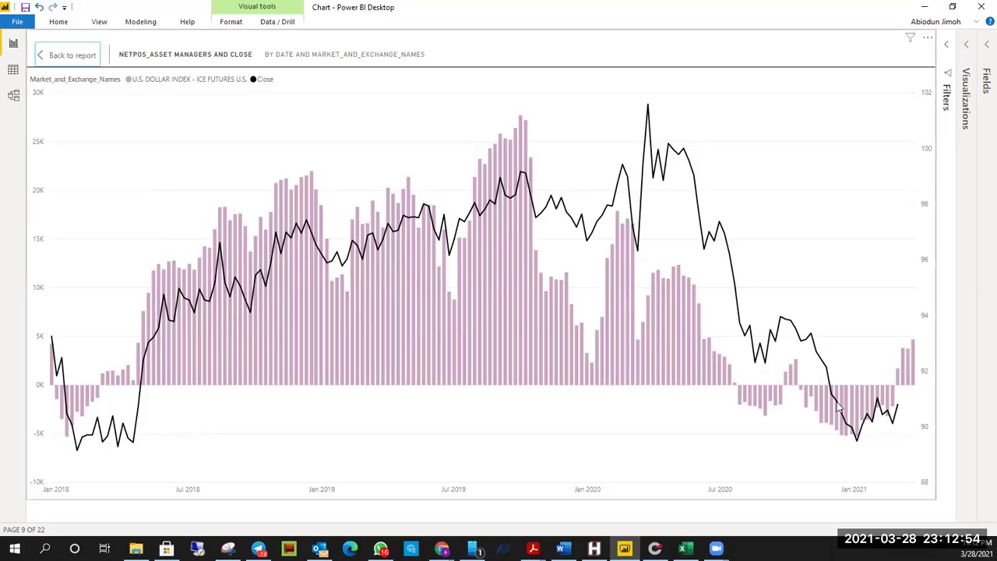
key(super+d)
key(super+d)
drag(849, 299, 869, 340)
key(Escape)
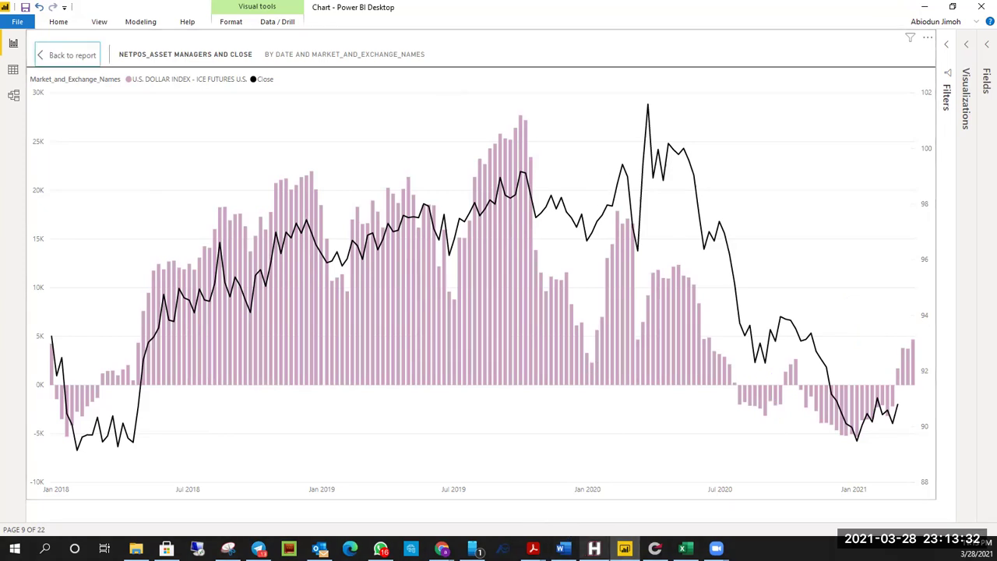
Step: Switch to the LiteForex MetaTrader, close the Market Watch, and examine the AUDUSD daily chart over a longer price history
click(594, 548)
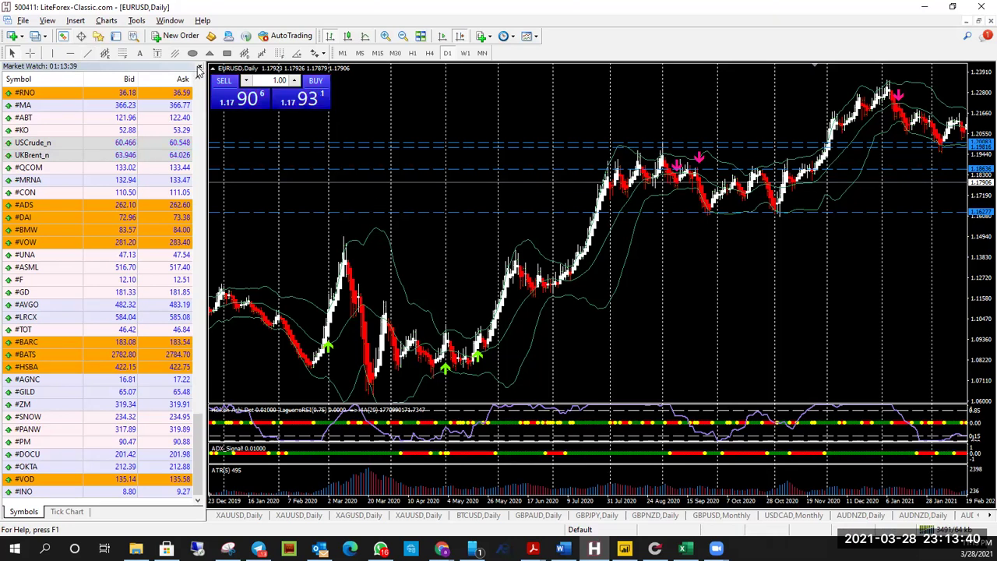
click(200, 67)
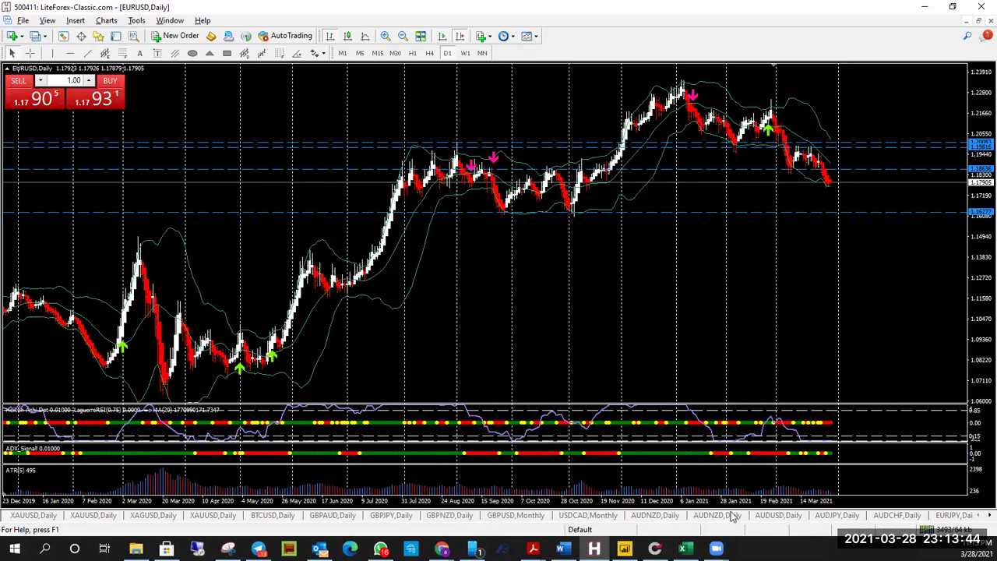
click(776, 516)
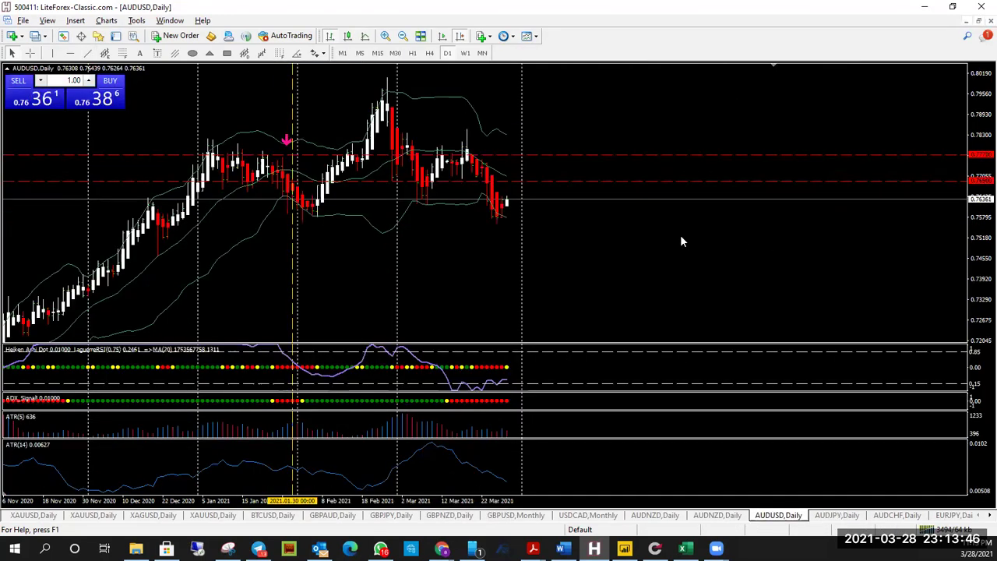
scroll(717, 245, up, 5)
drag(717, 245, 651, 255)
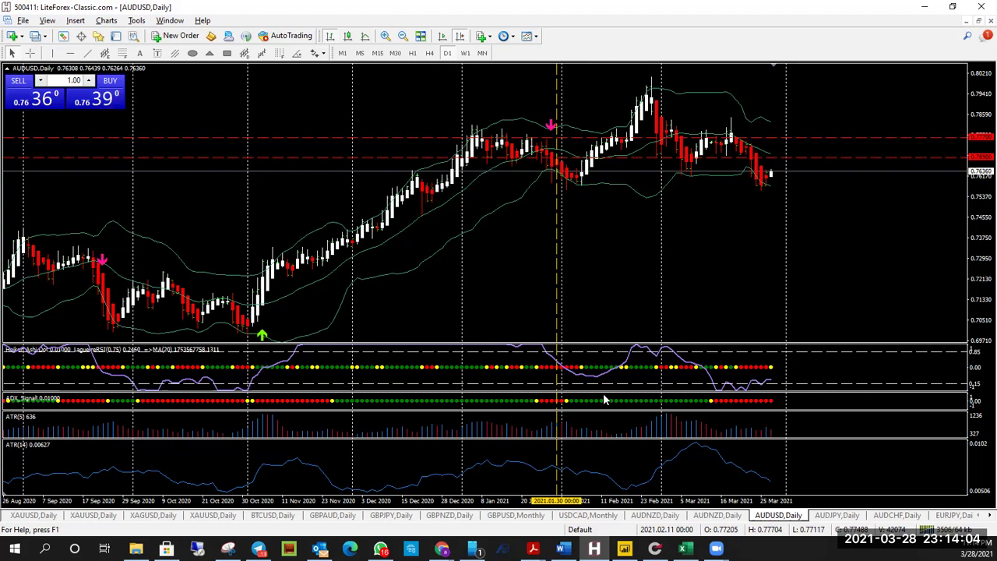
mouse_move(585, 404)
Step: View the XAUUSD and BTCUSD daily charts, and return to Power BI
click(211, 516)
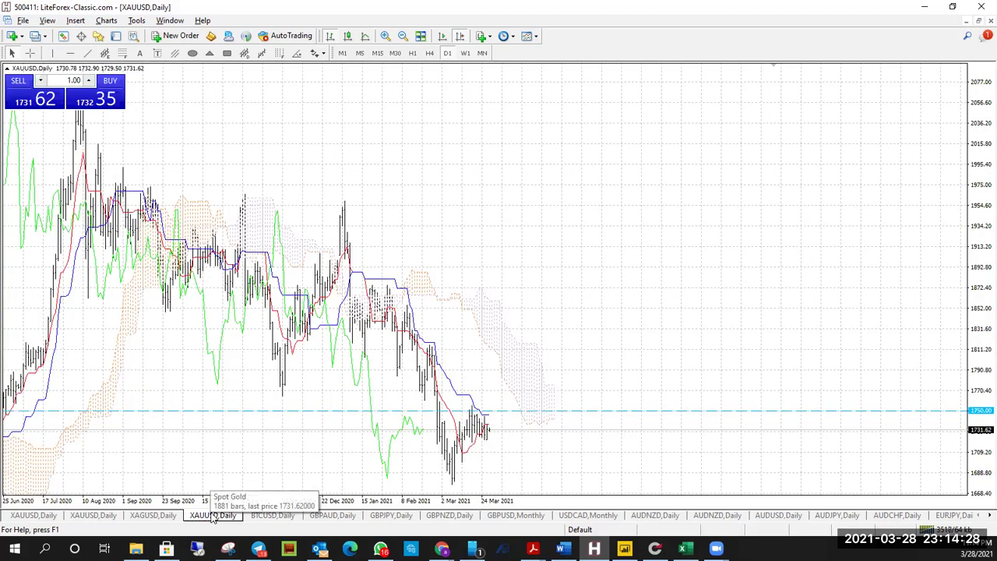
key(ctrl+Tab)
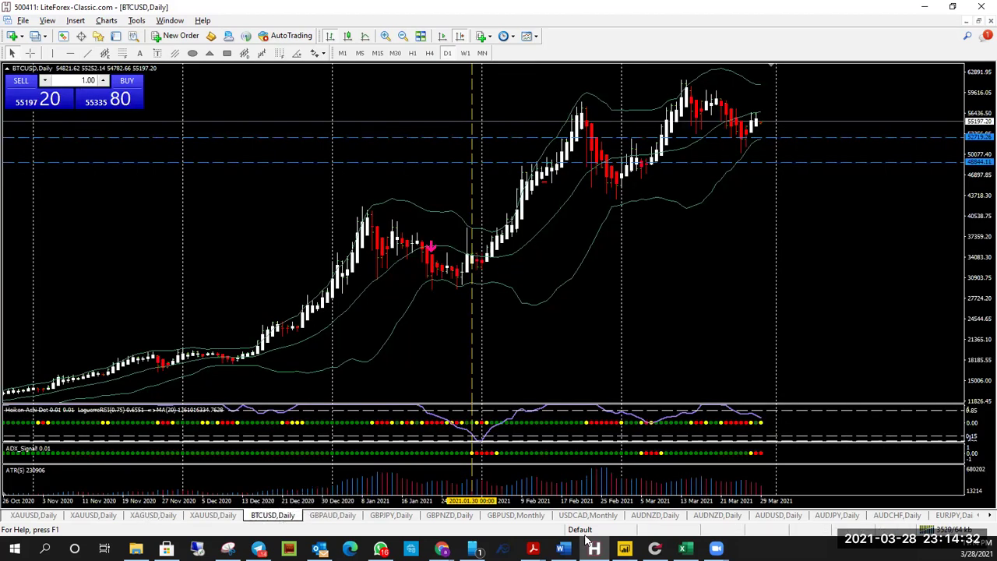
key(alt+Tab)
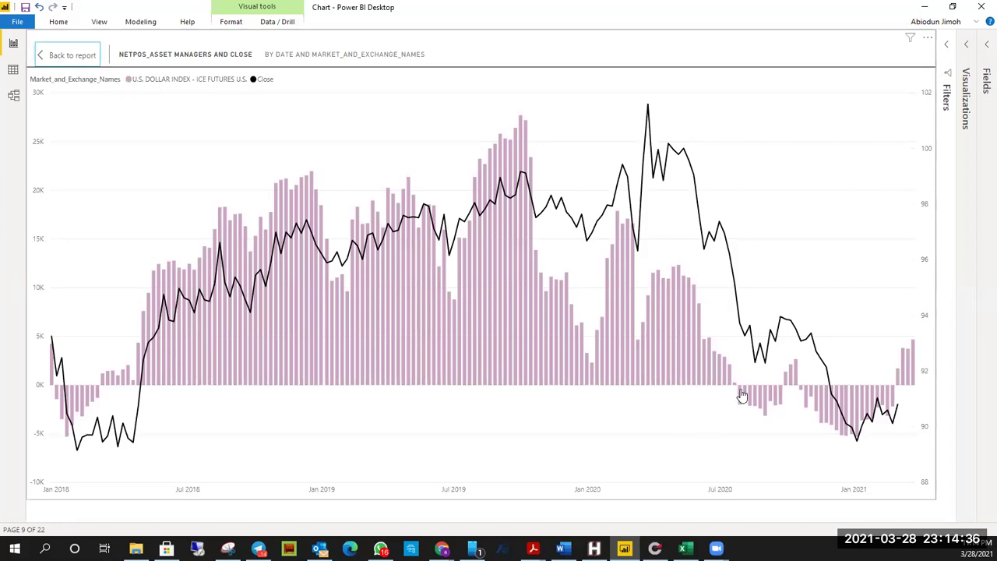
Step: Leave focus mode and compare the asset manager charts on the report page, from Bitcoin down to the U.S. Dollar
key(Escape)
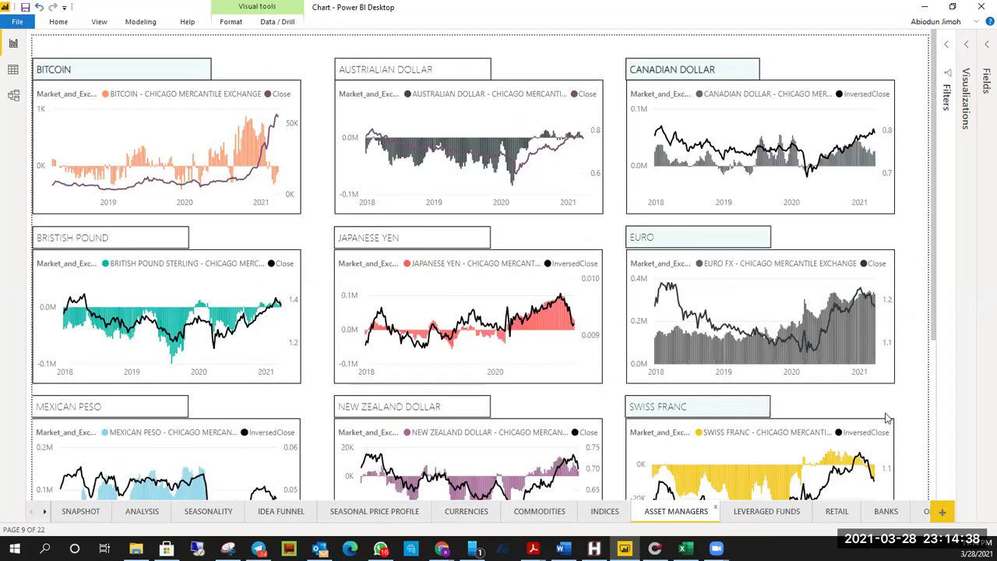
scroll(886, 414, down, 2)
scroll(869, 424, down, 2)
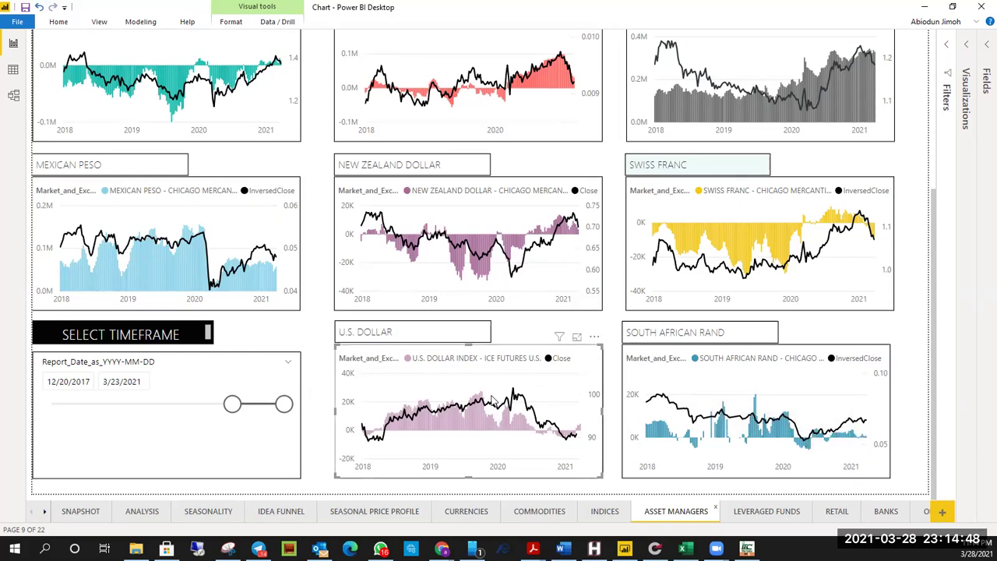
scroll(555, 361, up, 5)
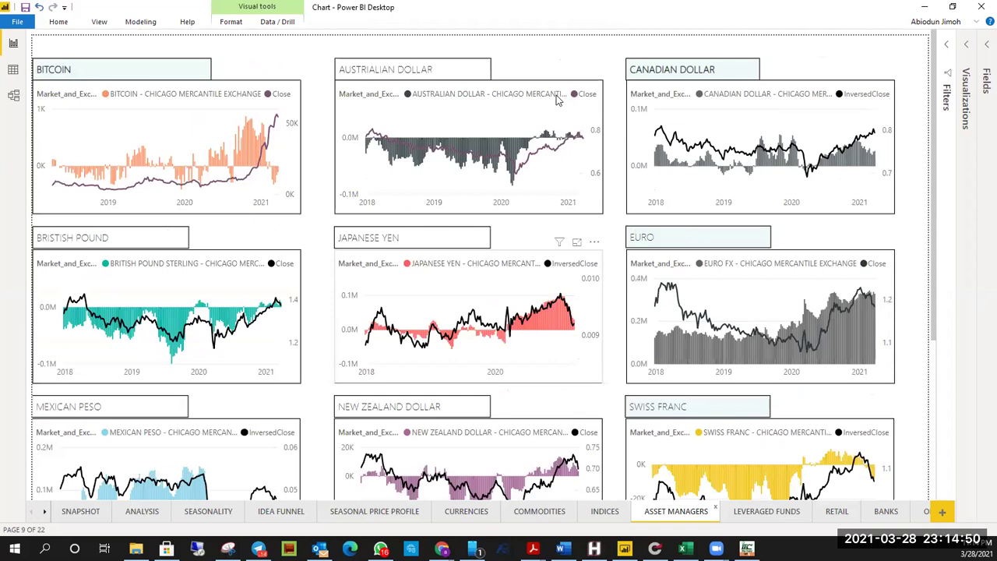
scroll(592, 164, down, 1)
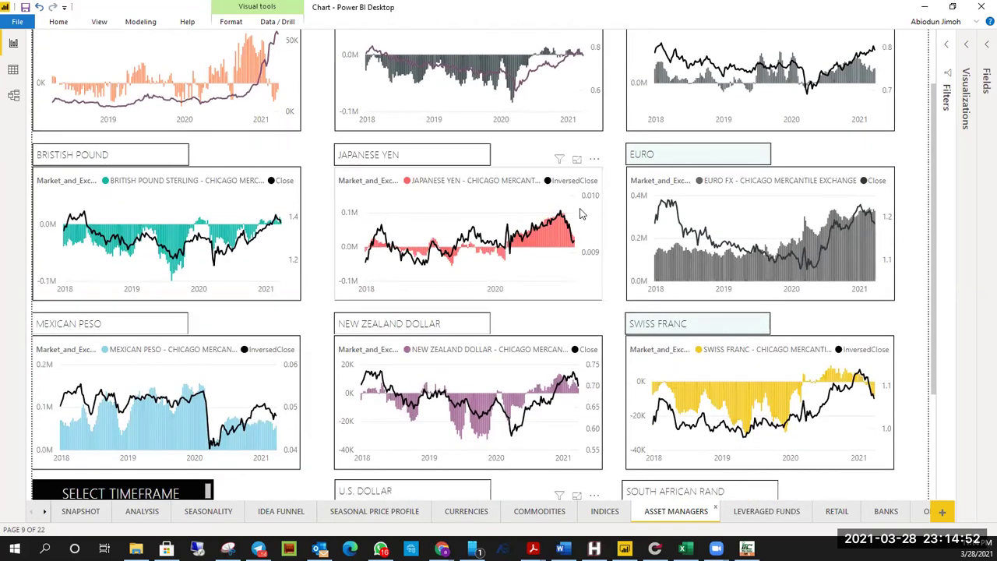
scroll(580, 213, down, 2)
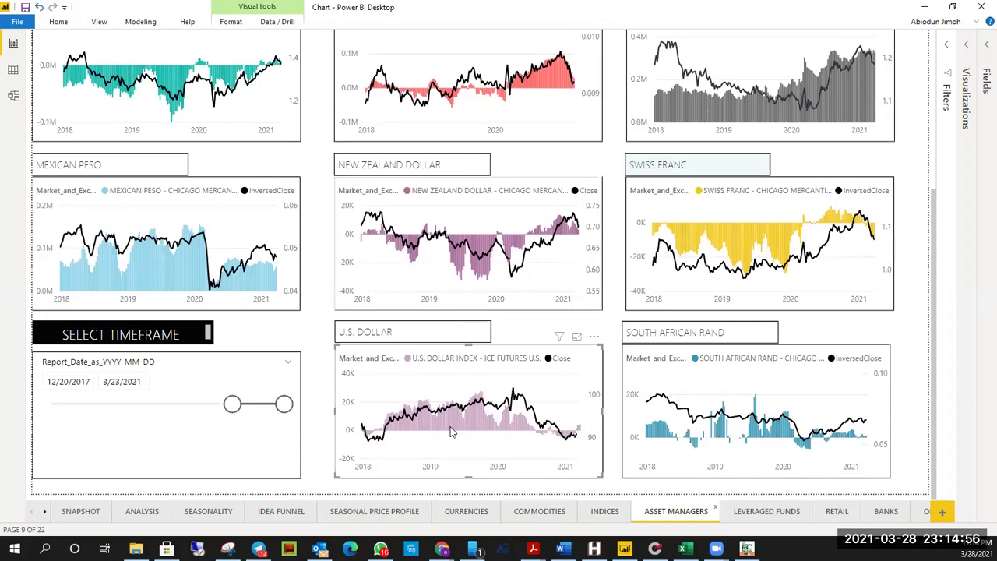
Step: Switch to Chrome, load the Tradevasity COT Analysis page in a new tab, and return to Power BI
click(442, 548)
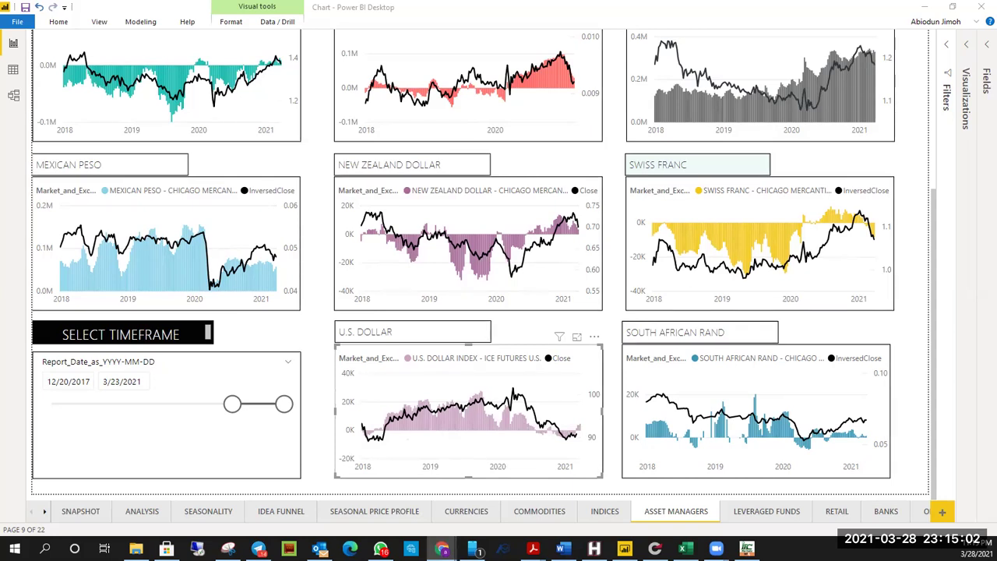
key(alt+Tab)
double_click(479, 71)
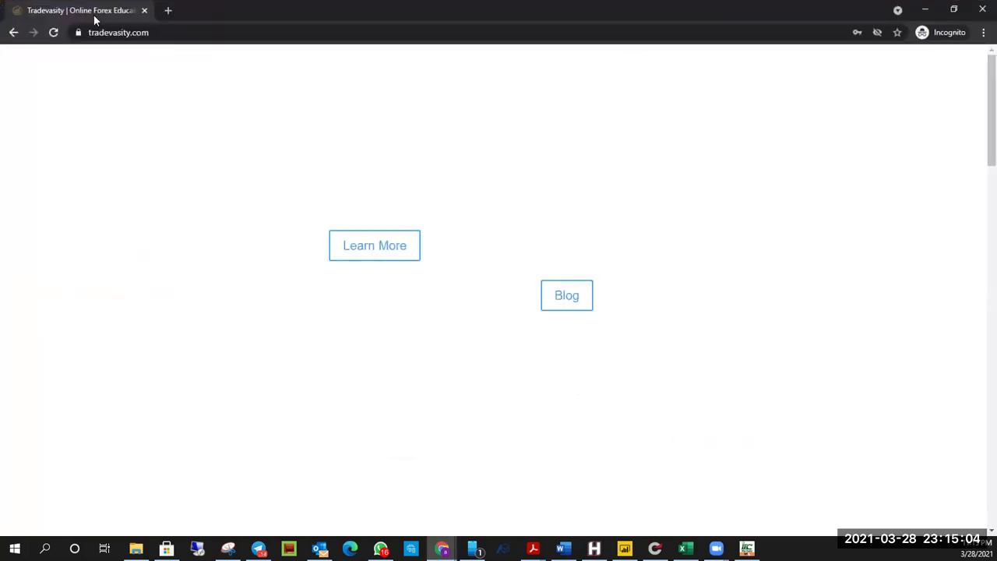
click(173, 10)
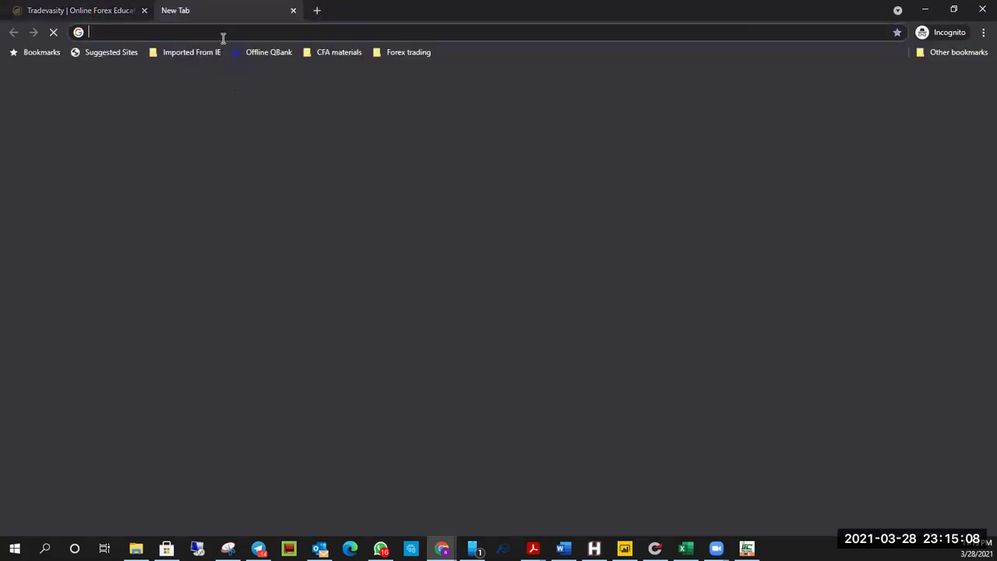
text(tradevasity)
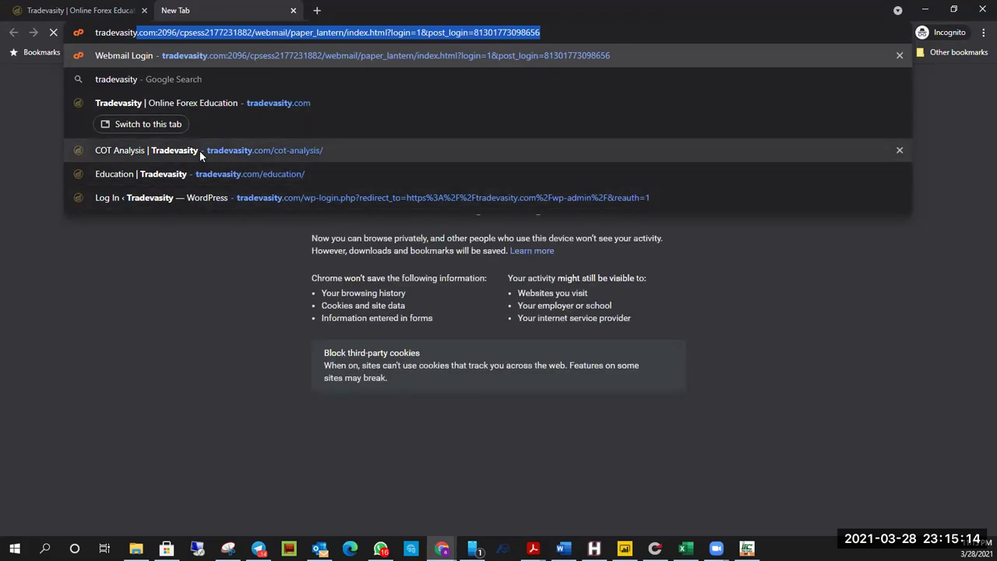
click(199, 151)
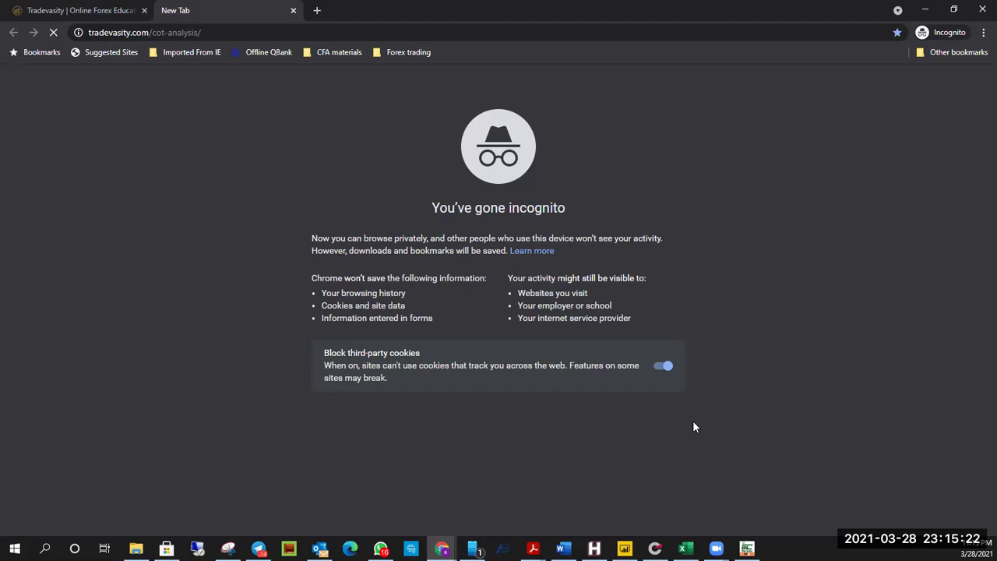
mouse_move(716, 548)
click(625, 549)
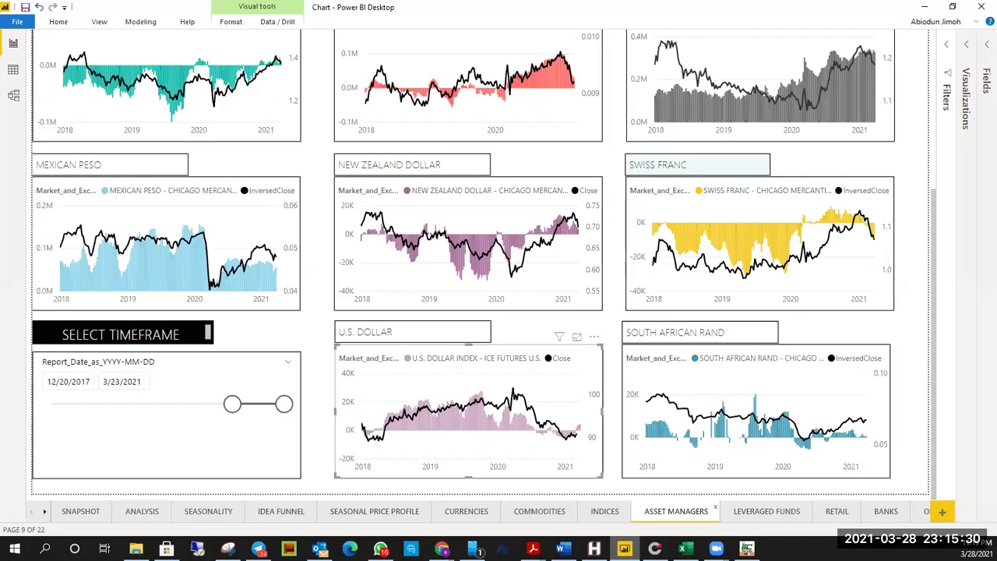